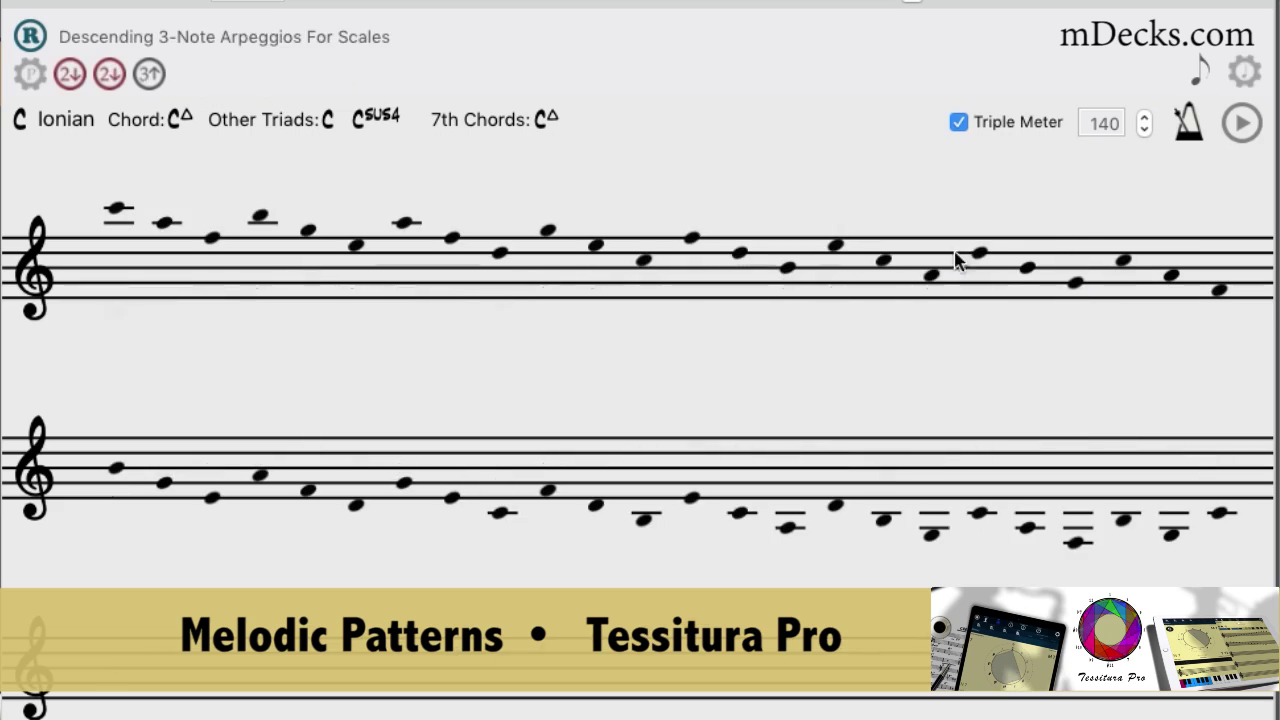
Try the Ascending Ladder pattern, G♭ Ionian, then the Blues Scale transposed to E♭ and G.
drag(1057, 189, 714, 271)
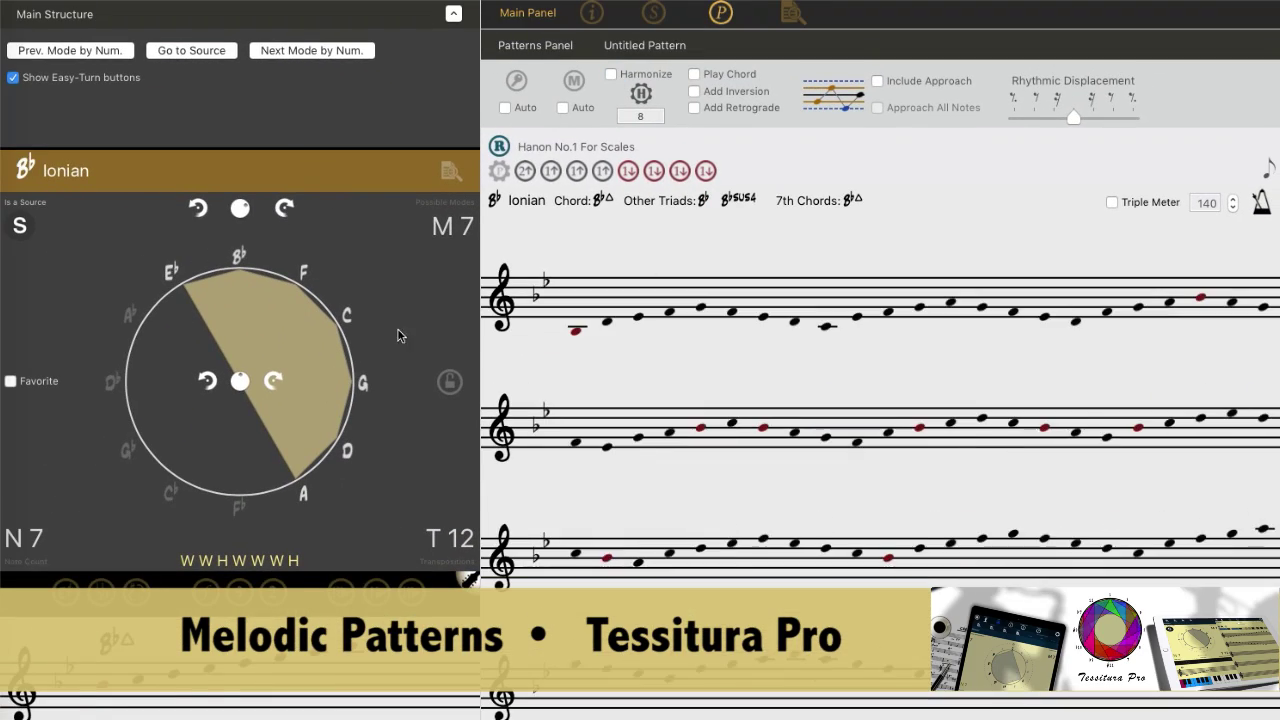
click(285, 207)
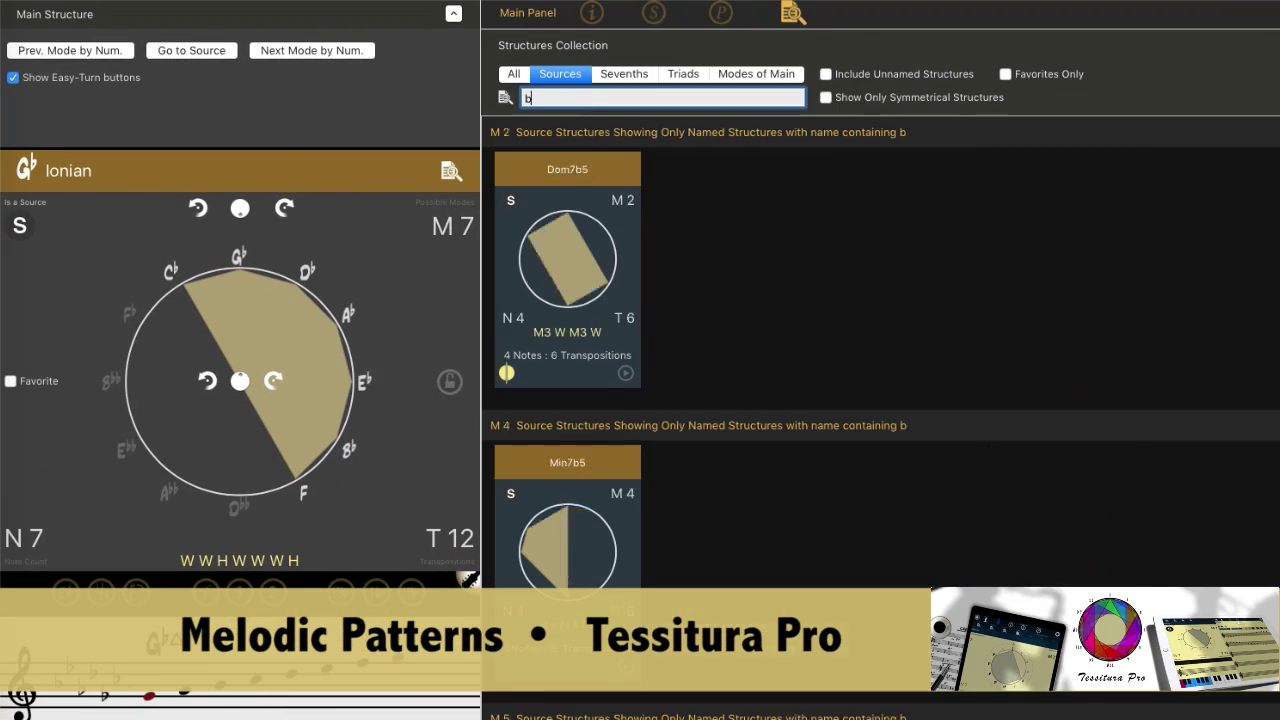
click(721, 13)
click(197, 208)
click(197, 208)
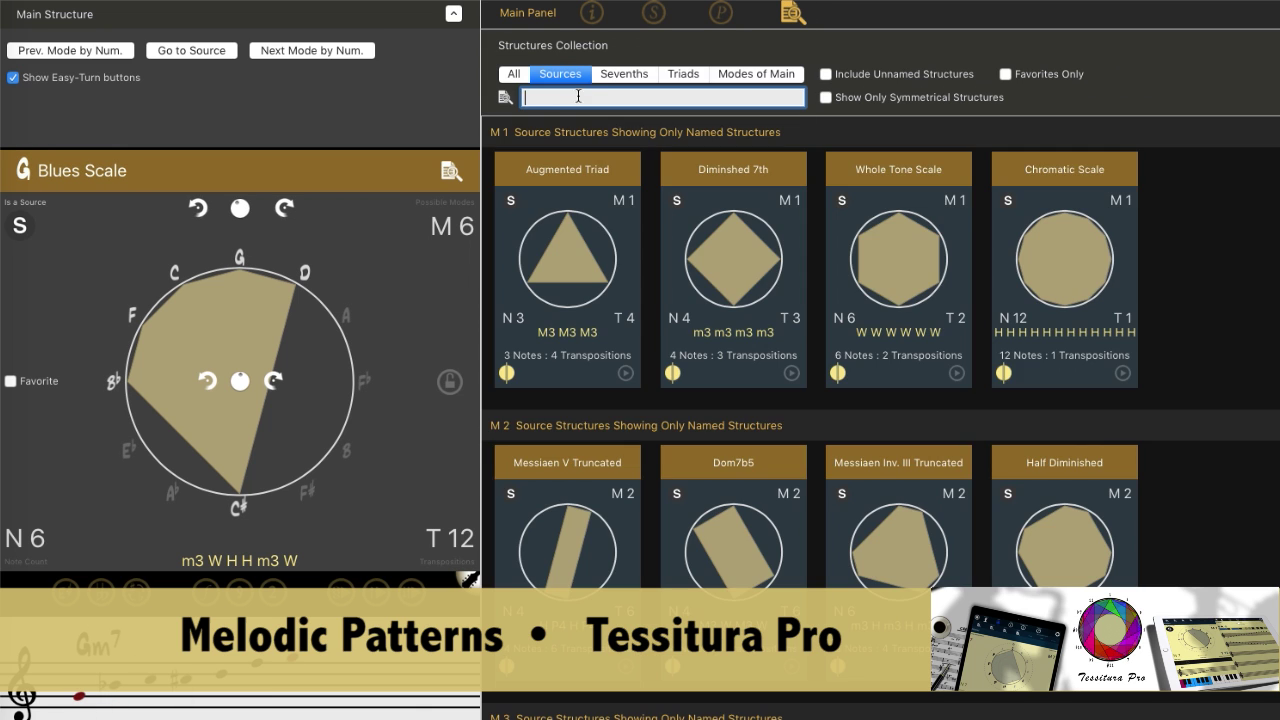
Search for 'altered', add approach notes, and reload the Ascending Ladder pattern onto the score.
text(altered)
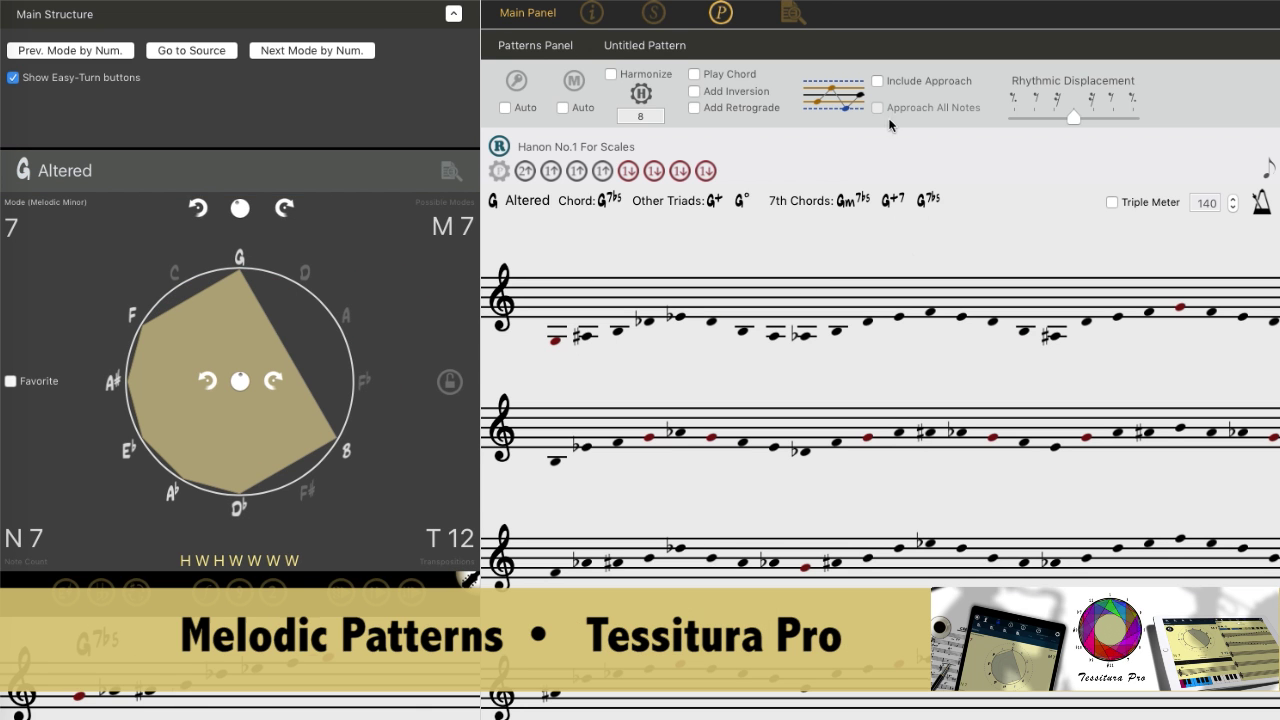
click(877, 81)
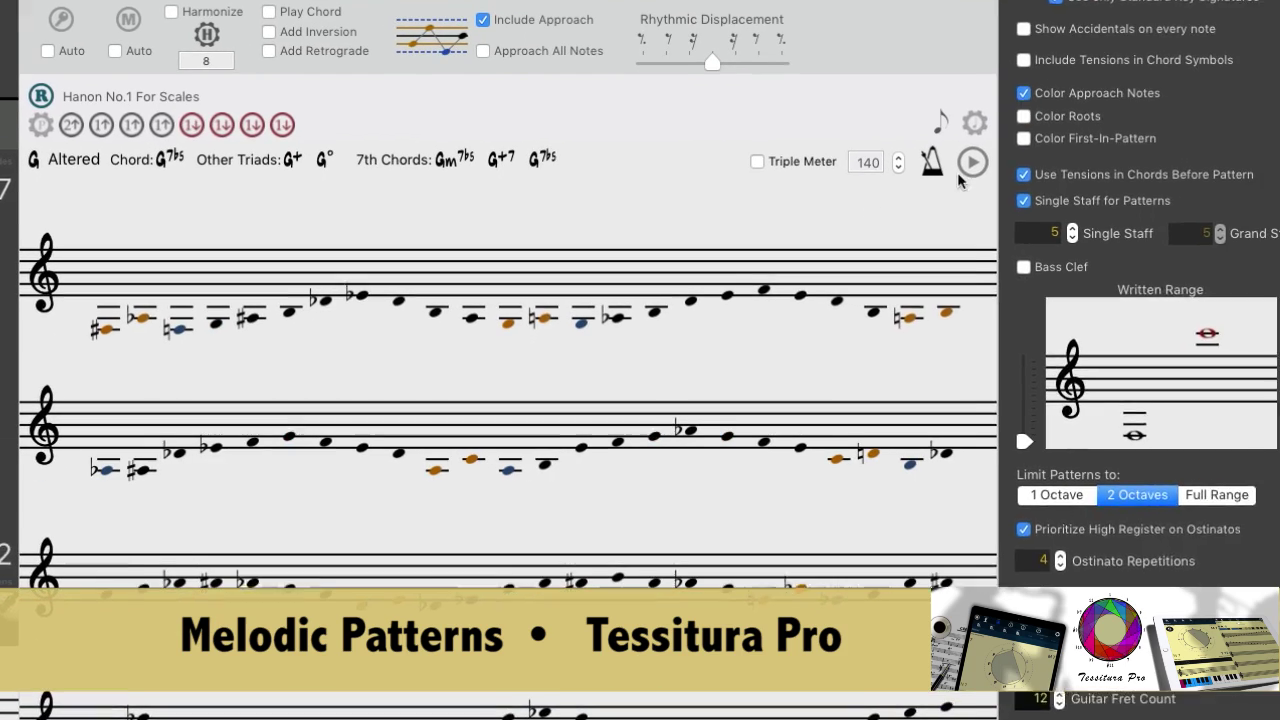
drag(1055, 133, 590, 230)
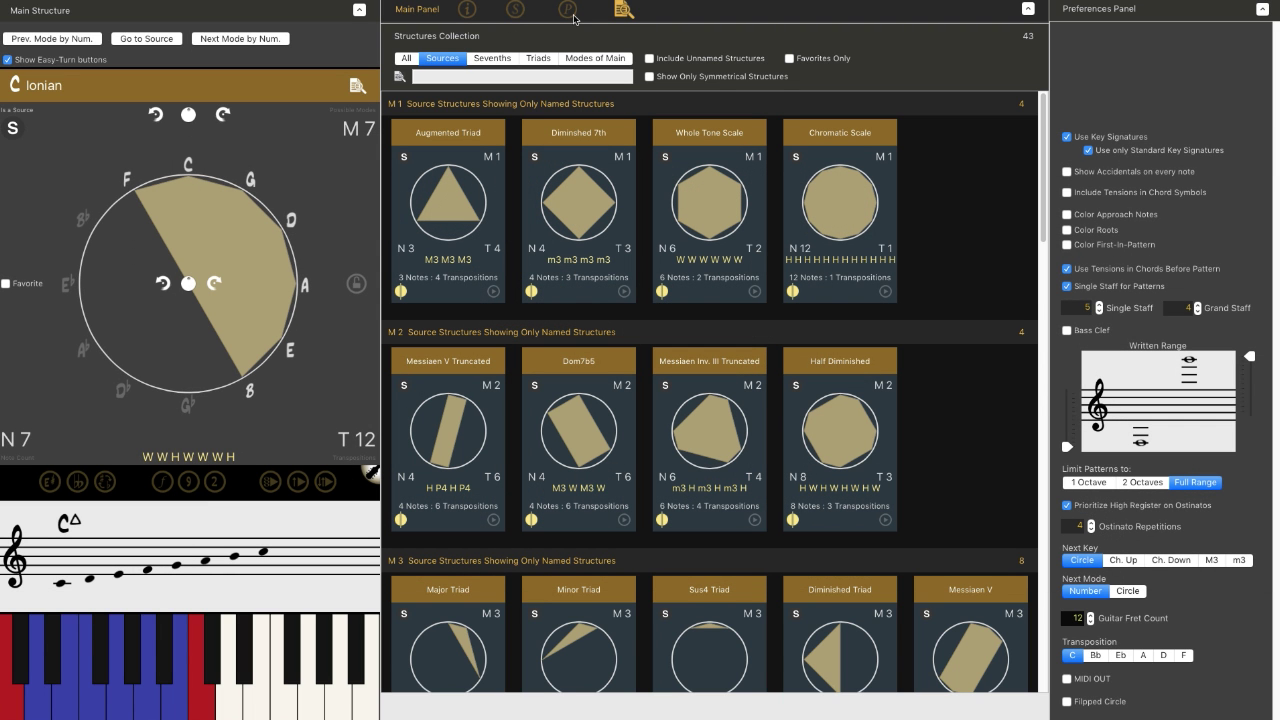
In the Patterns panel, toggle Harmonize on and off repeatedly, leaving C Ionian as single notes.
click(569, 12)
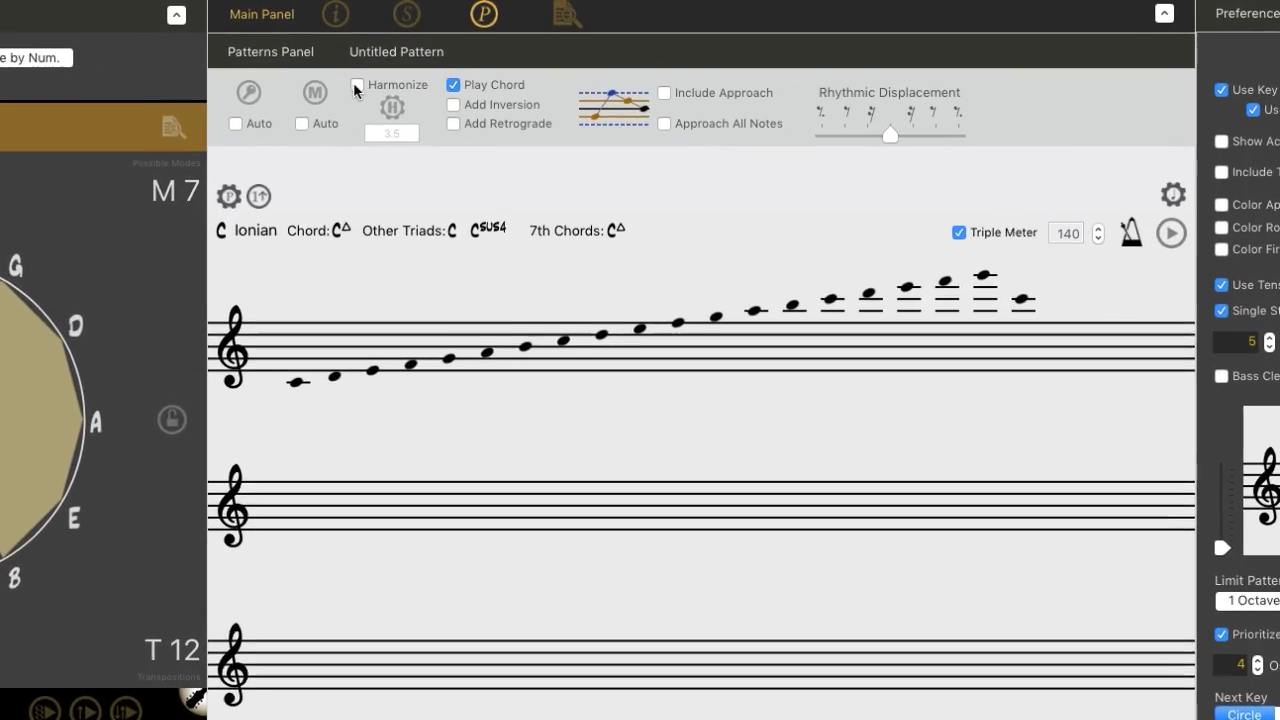
click(357, 86)
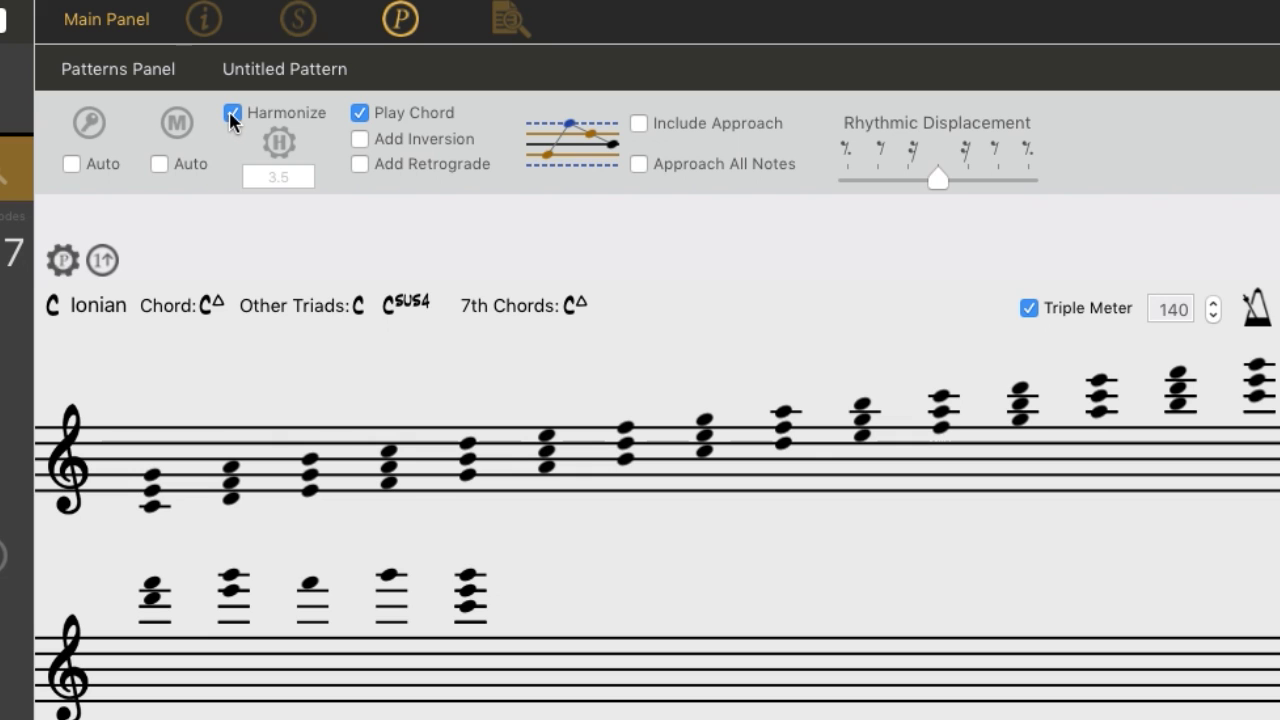
click(233, 114)
click(233, 114)
click(233, 113)
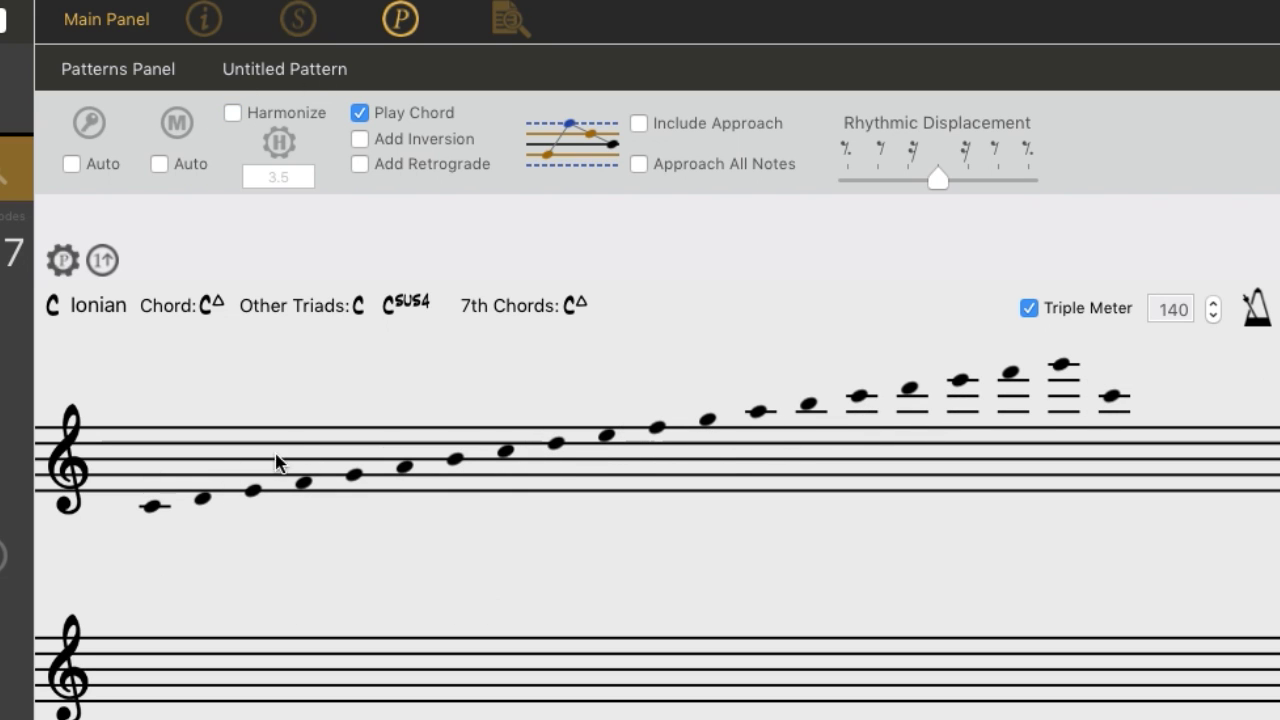
click(233, 113)
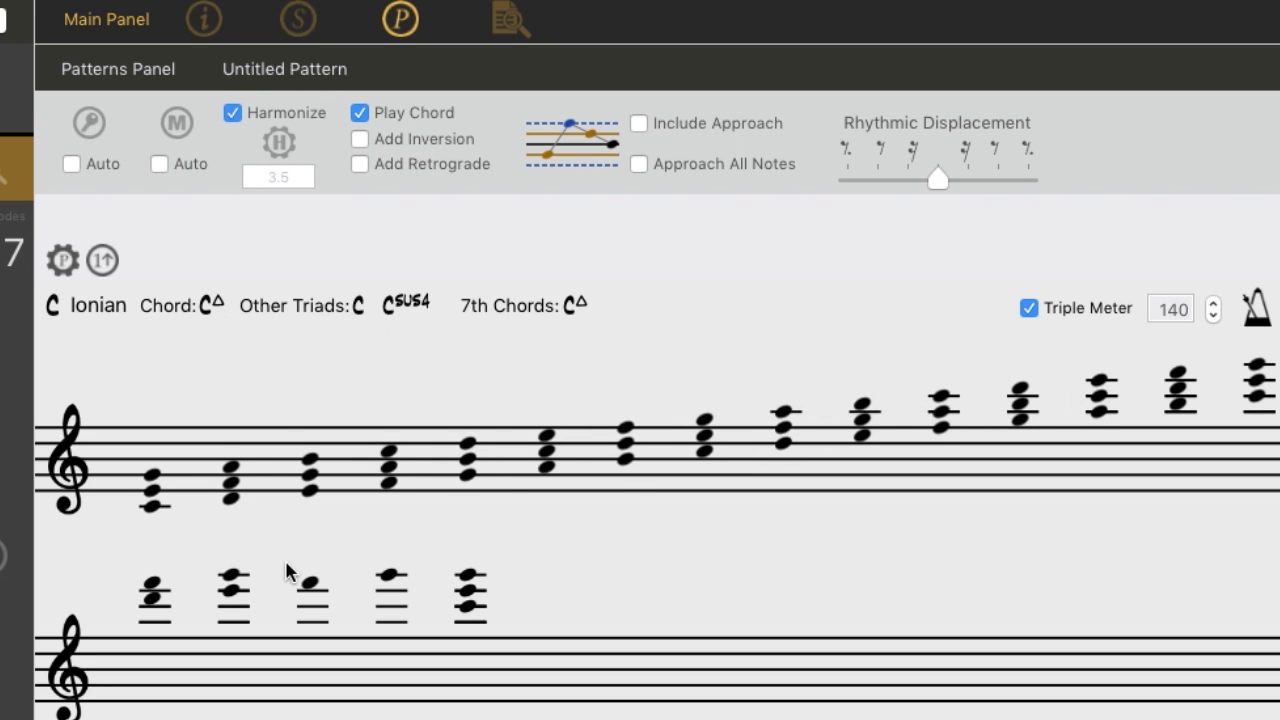
click(232, 113)
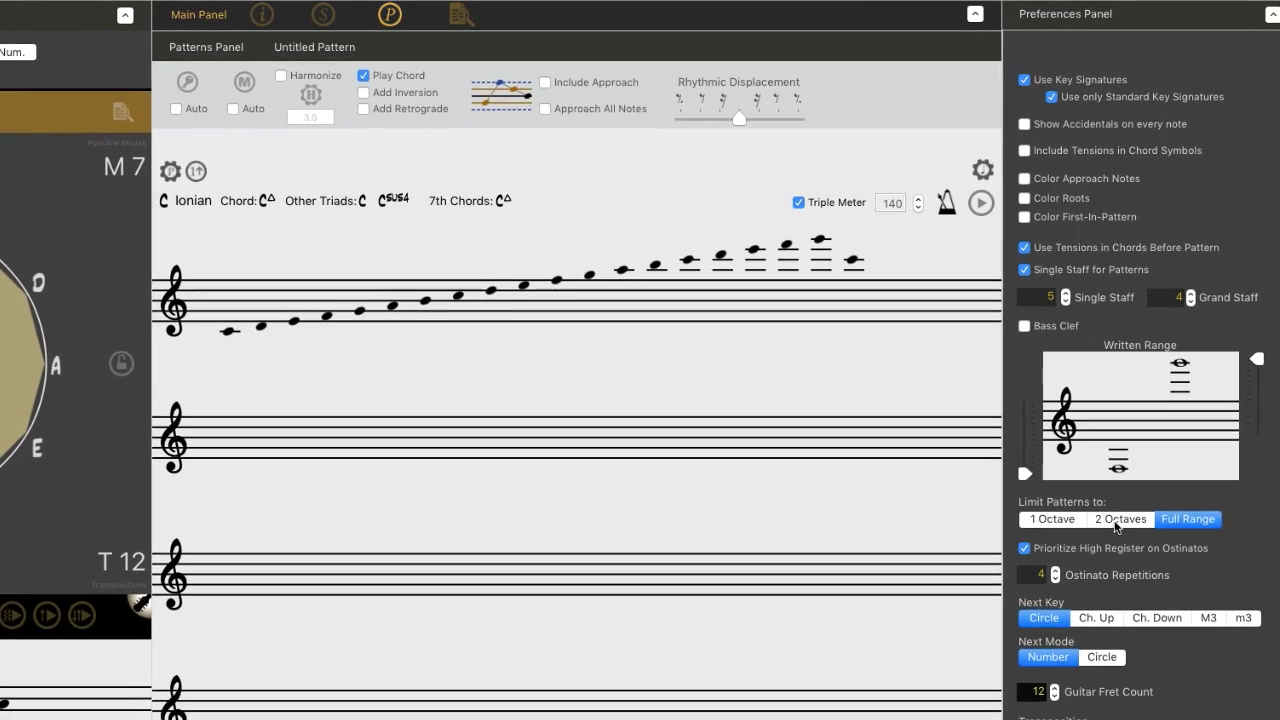
Compare 2 Octaves, 1 Octave and Full Range pattern limits, settle on 2 Octaves, then show Structures Collection.
click(1115, 526)
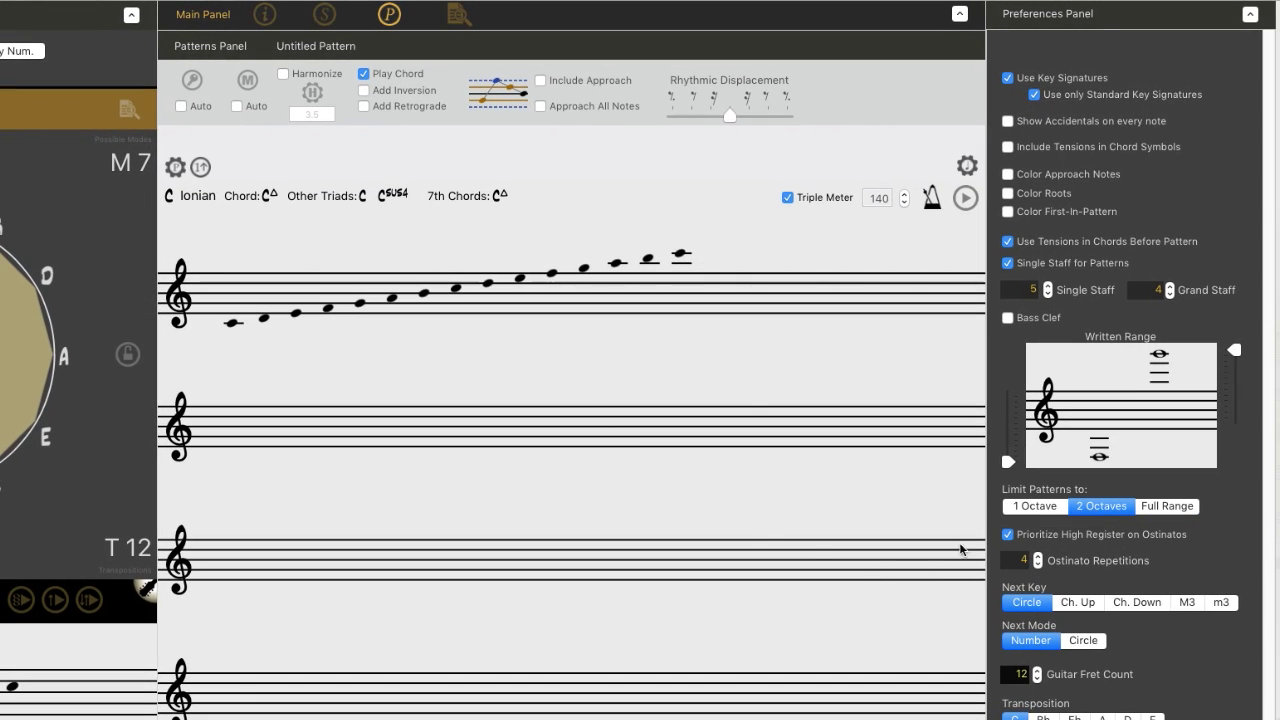
click(1012, 519)
click(1143, 507)
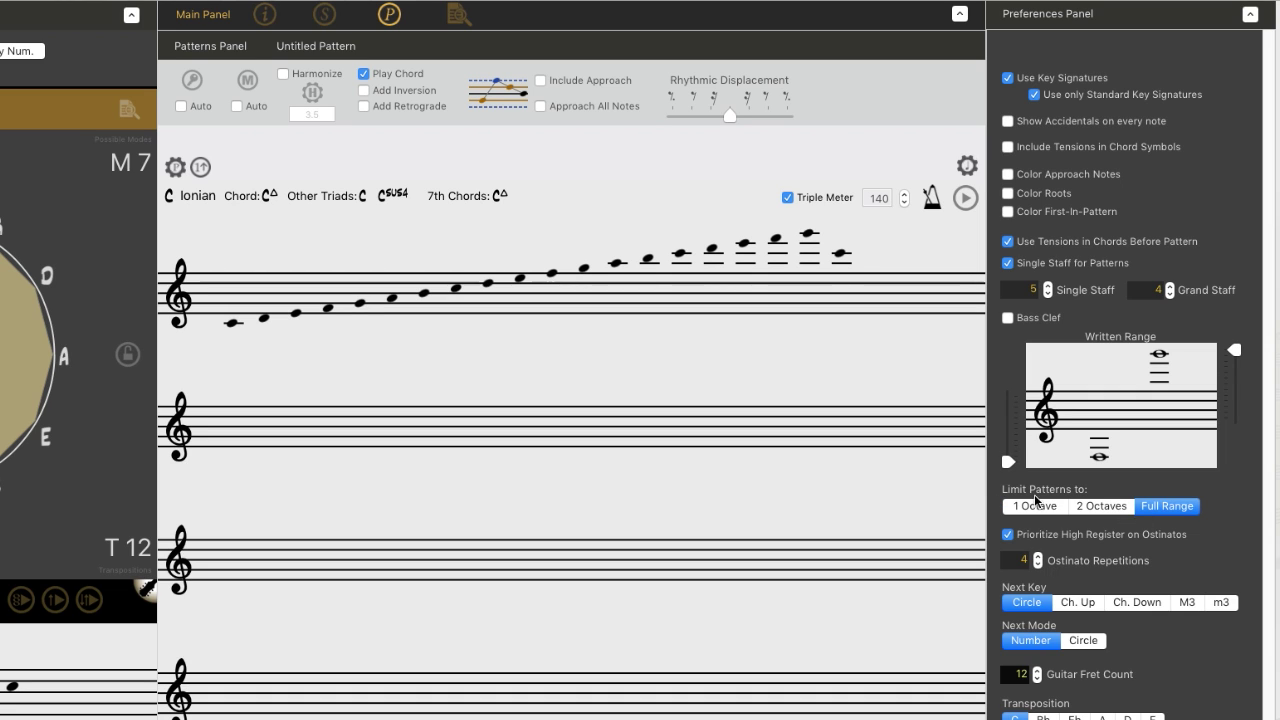
click(1094, 507)
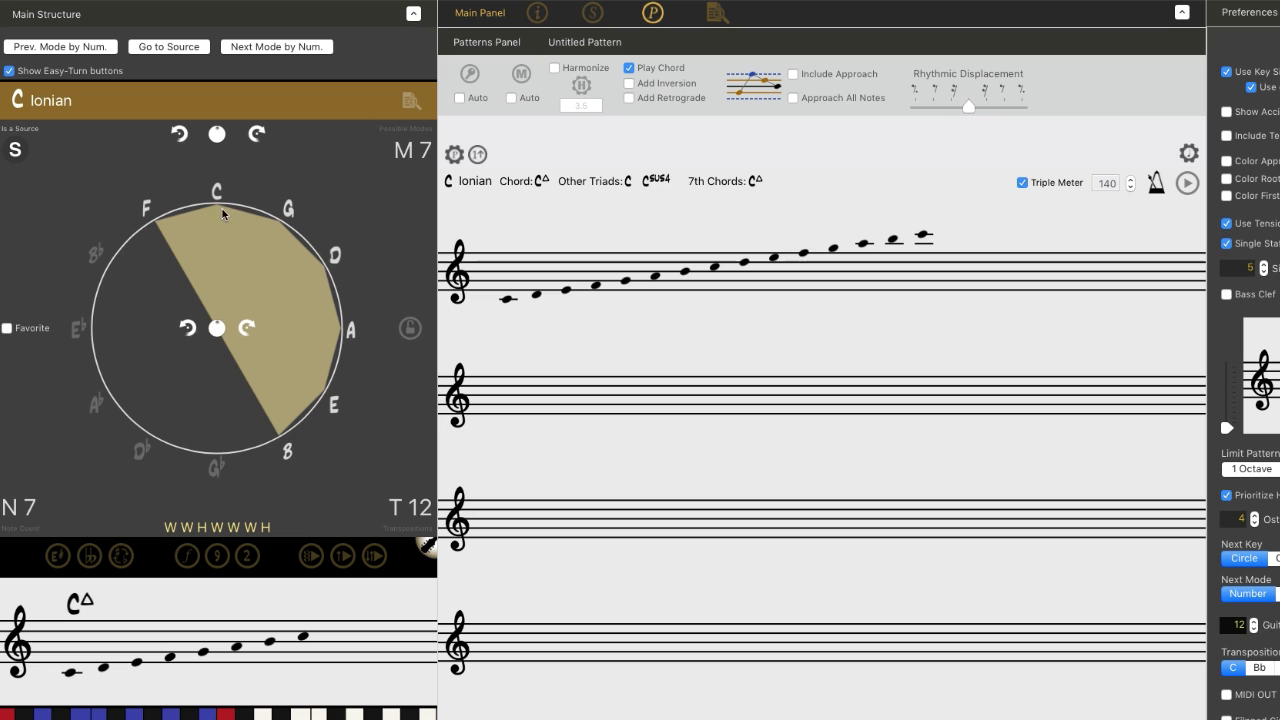
mouse_move(195, 295)
click(710, 20)
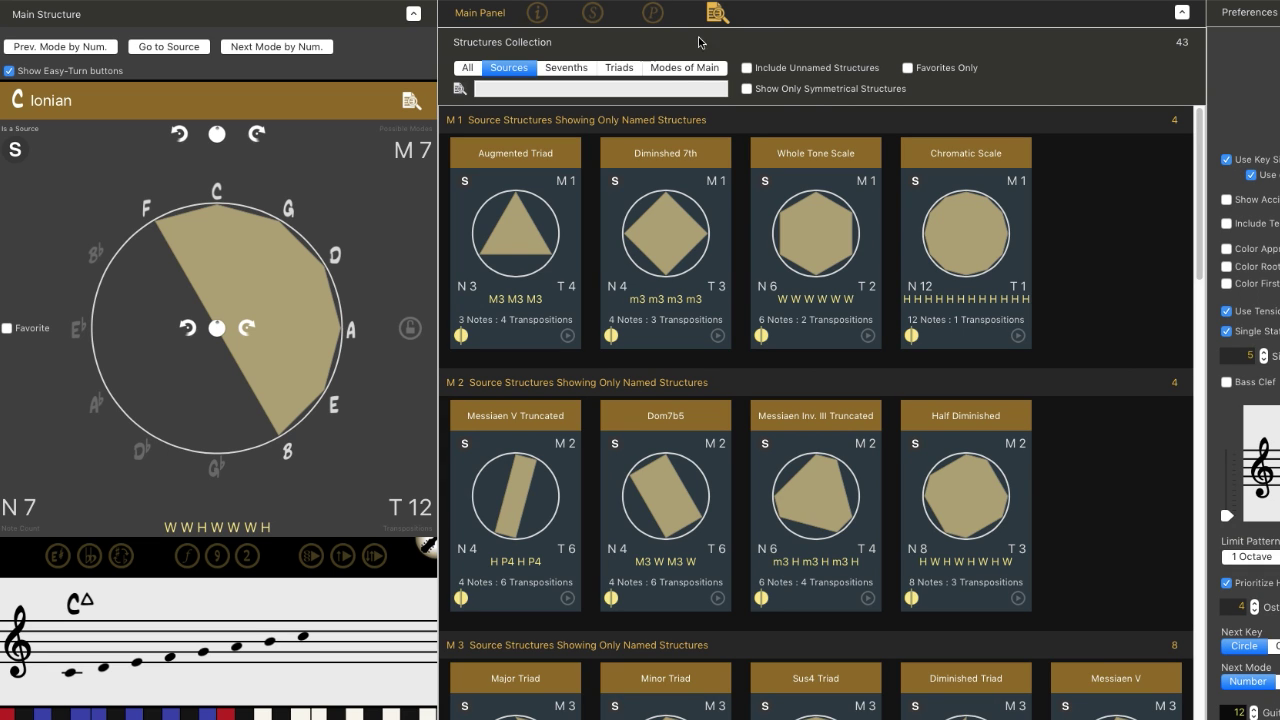
Filter the collection to Triads, drag the Major Triad onto the main circle, and reopen Structures Collection.
click(634, 68)
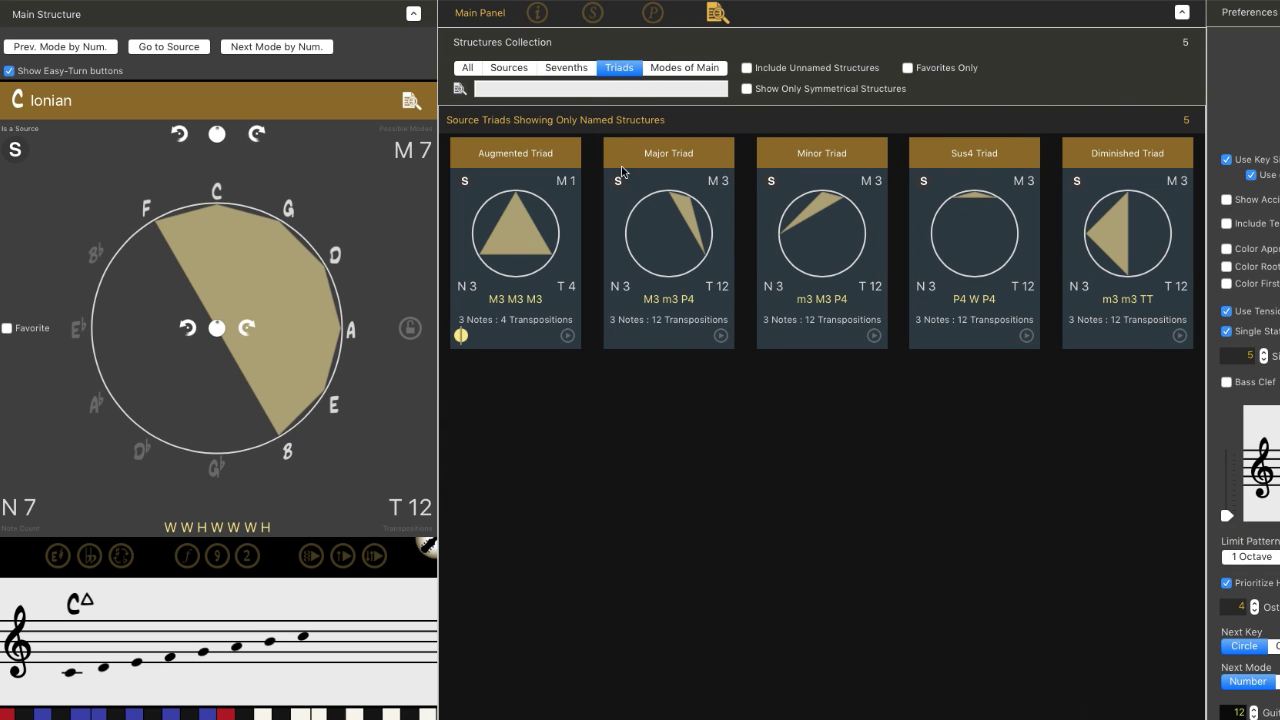
drag(675, 219, 180, 253)
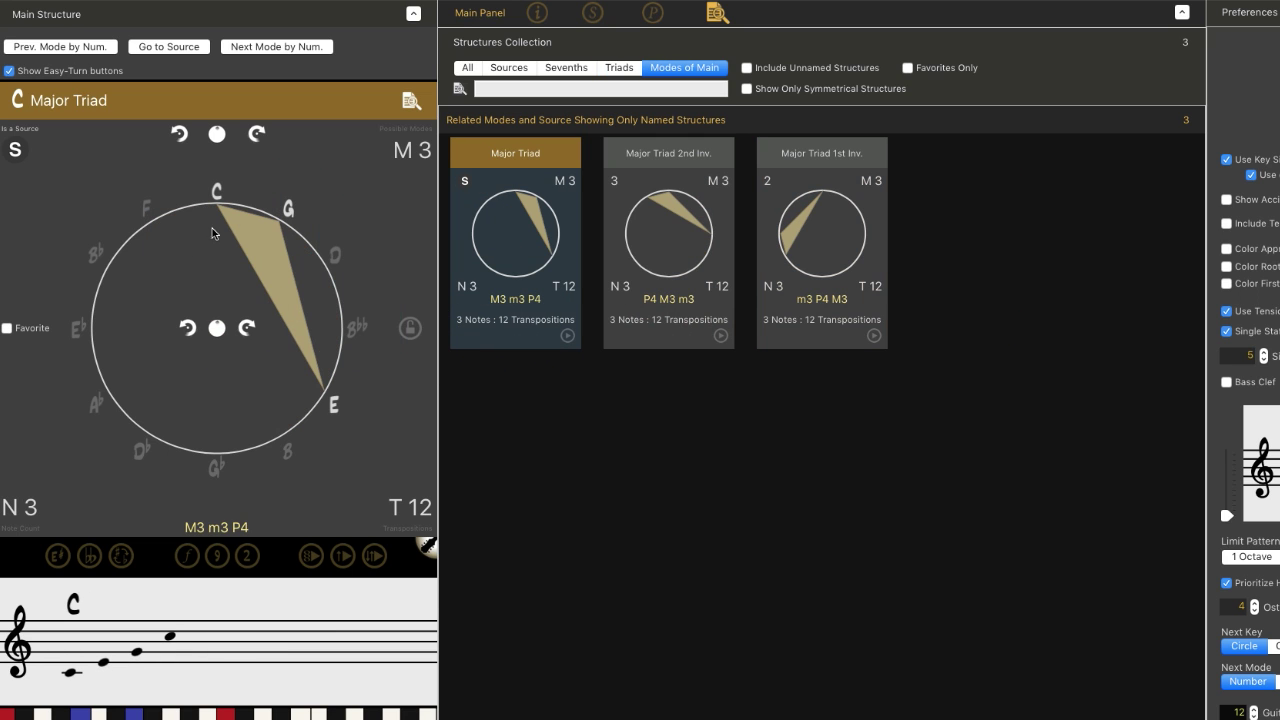
mouse_move(86, 668)
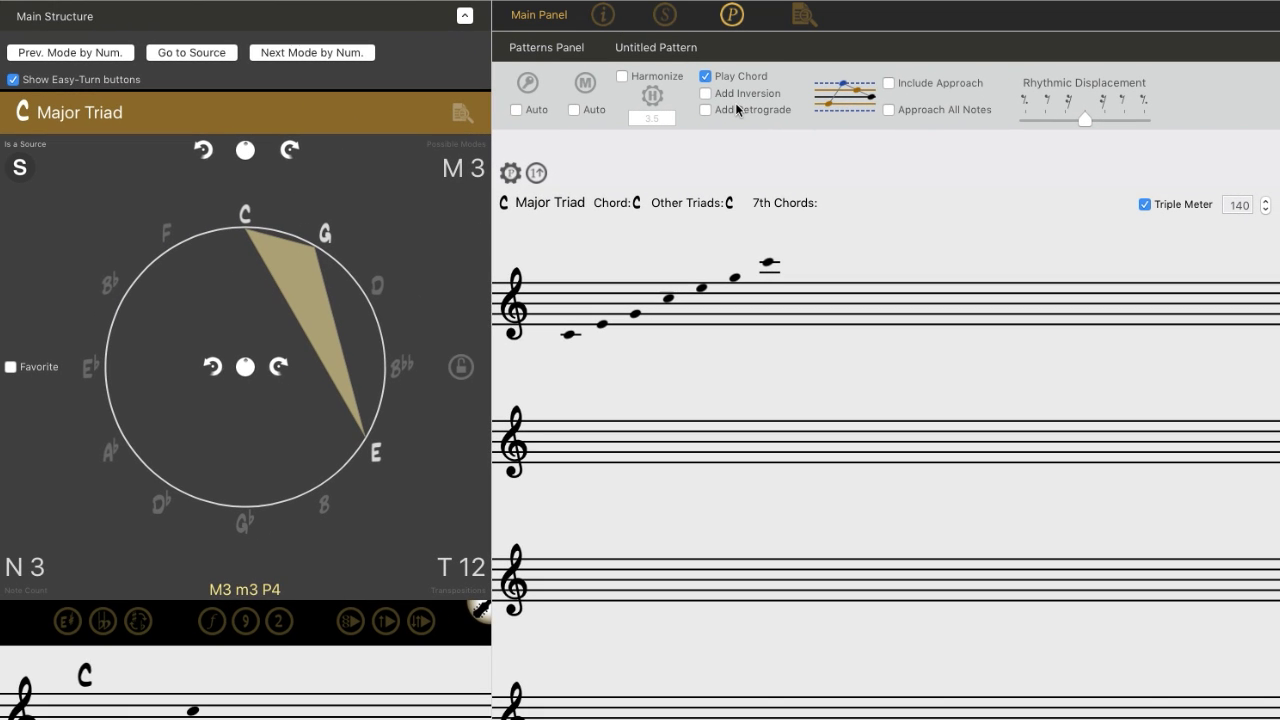
click(803, 16)
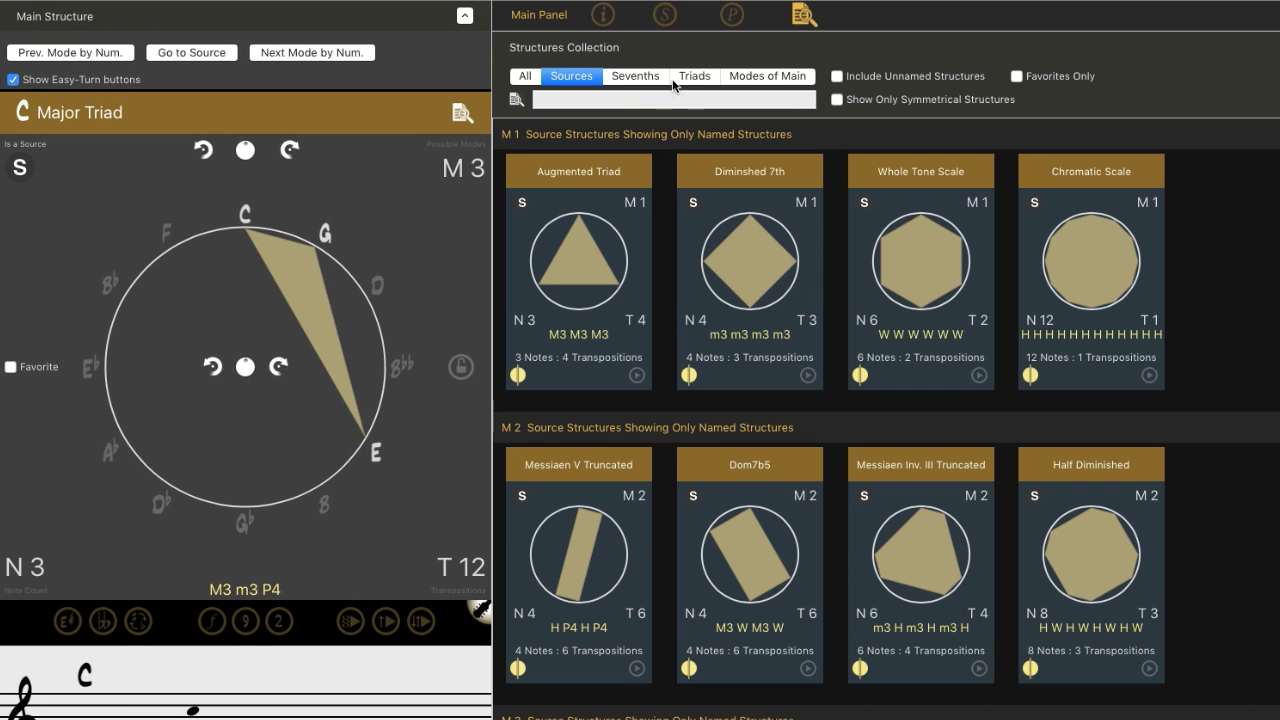
Search structures for 'ion', make Ionian the main structure, and return to the Patterns panel.
click(645, 97)
text(ion)
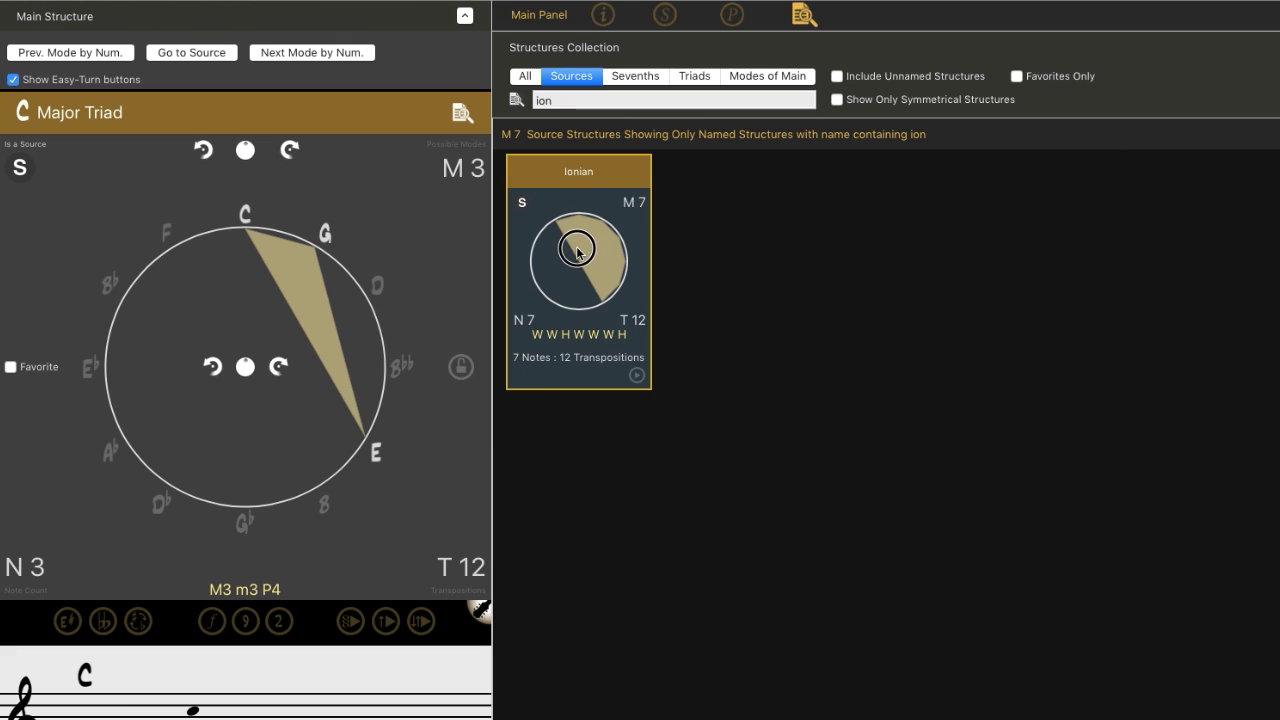
drag(580, 250, 321, 308)
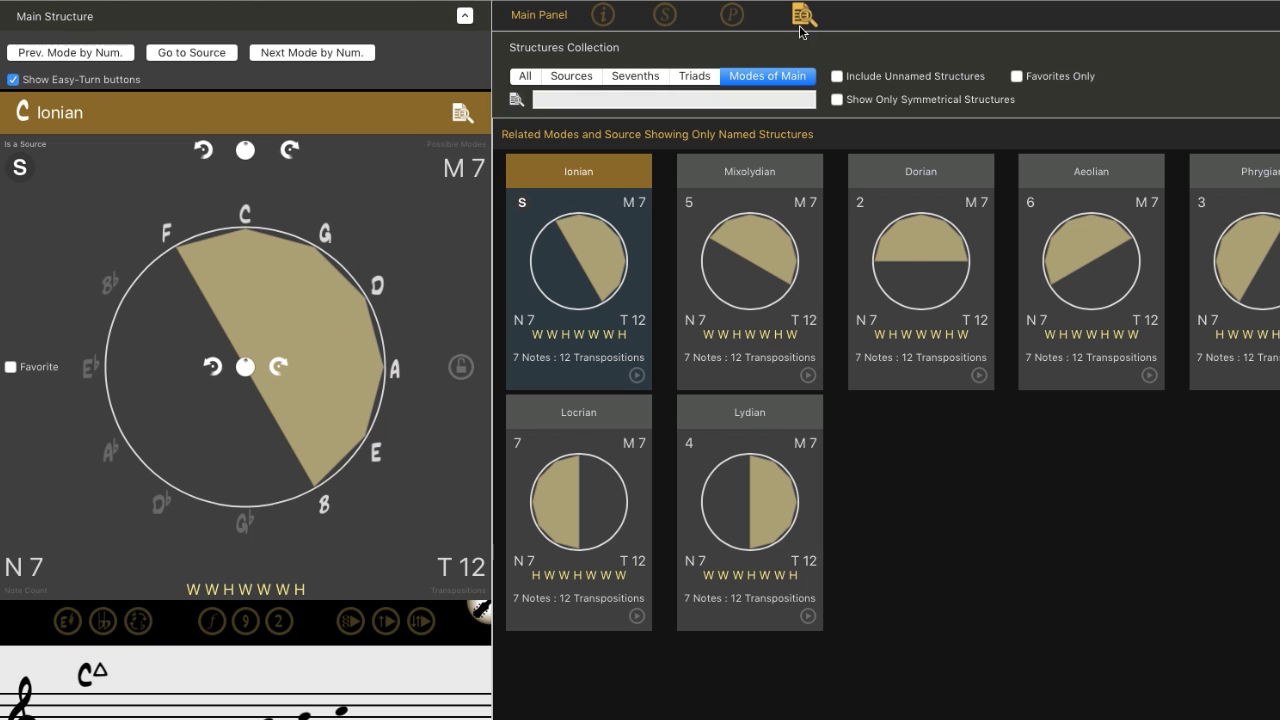
click(739, 22)
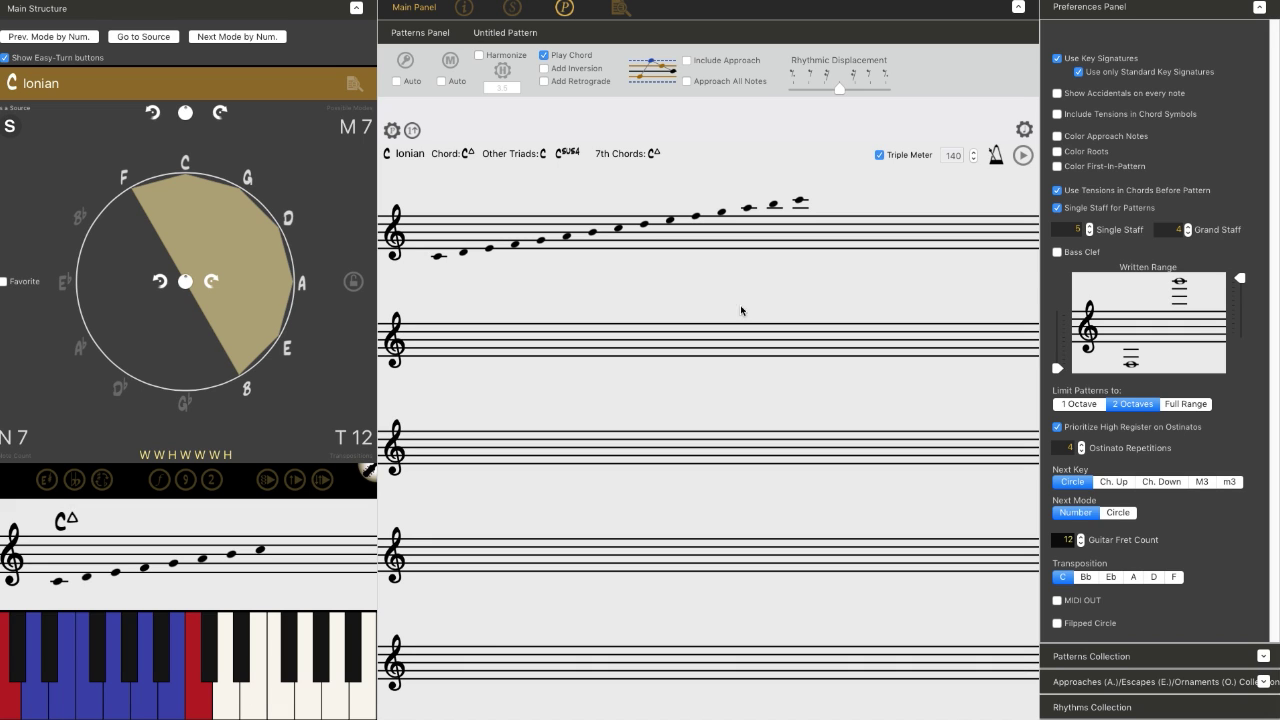
Swap the Preferences panel for the Patterns Collection and scroll down to the Intermediate patterns.
click(1264, 9)
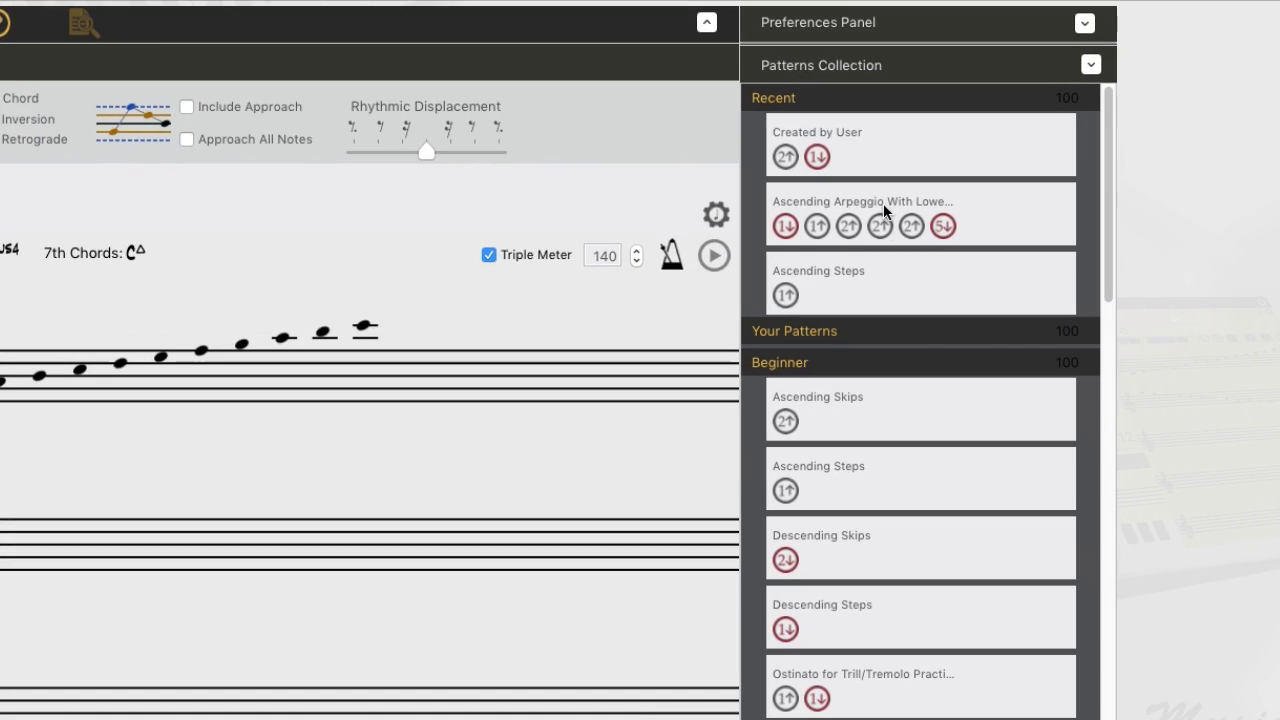
mouse_move(1108, 256)
mouse_down()
mouse_move(1110, 719)
mouse_move(1110, 262)
mouse_up()
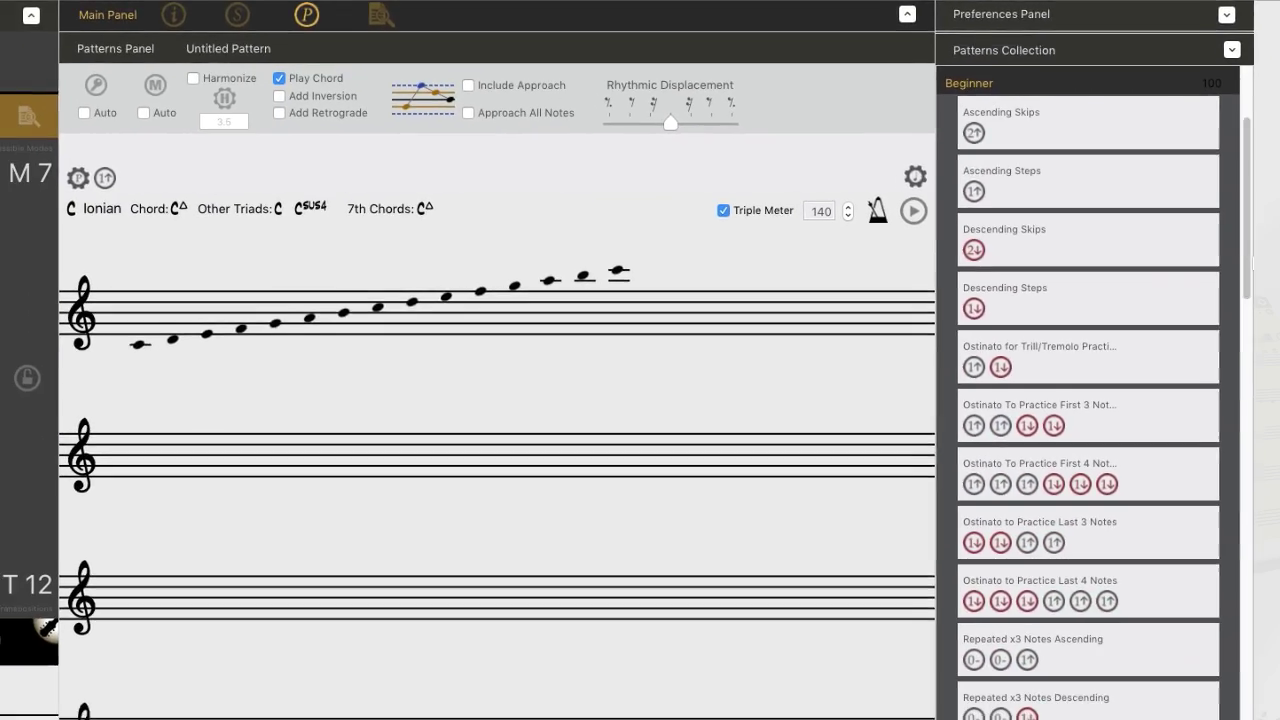
scroll(1002, 285, down, 10)
Drop Ascending 3-Note Arpeggios For Scales from the Intermediate list onto the C Ionian staff.
drag(1002, 285, 452, 326)
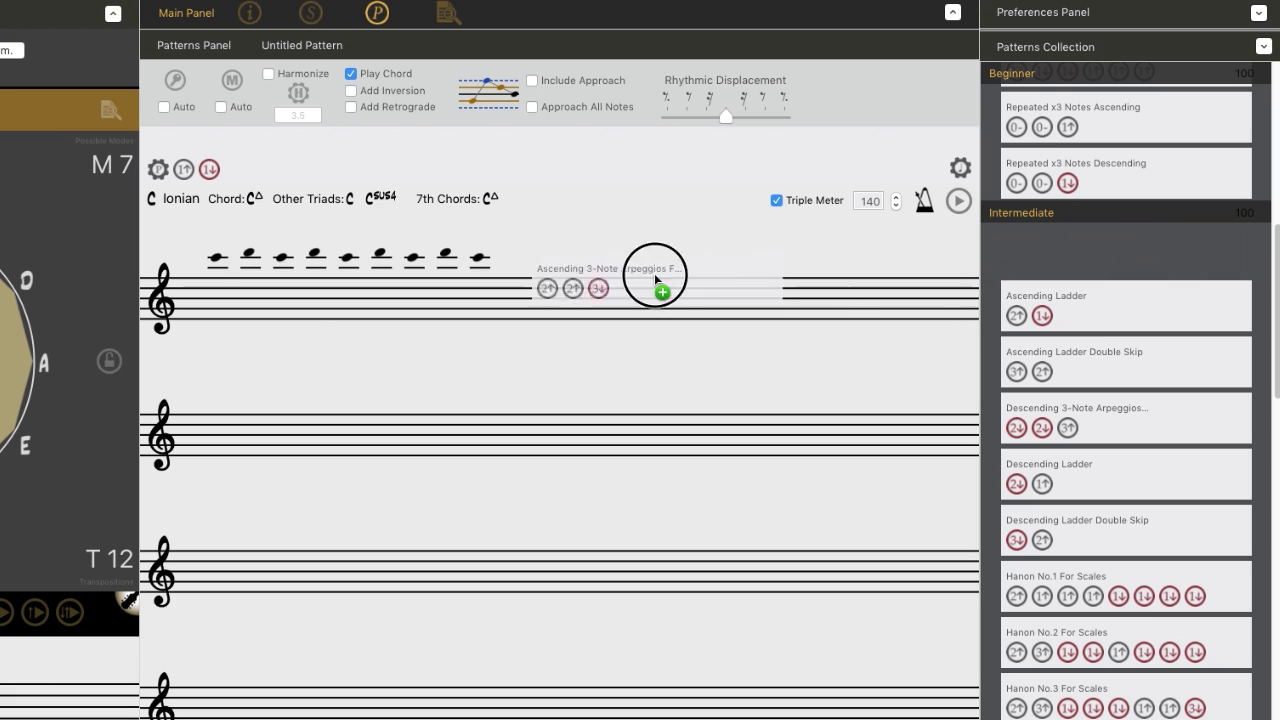
drag(655, 280, 351, 229)
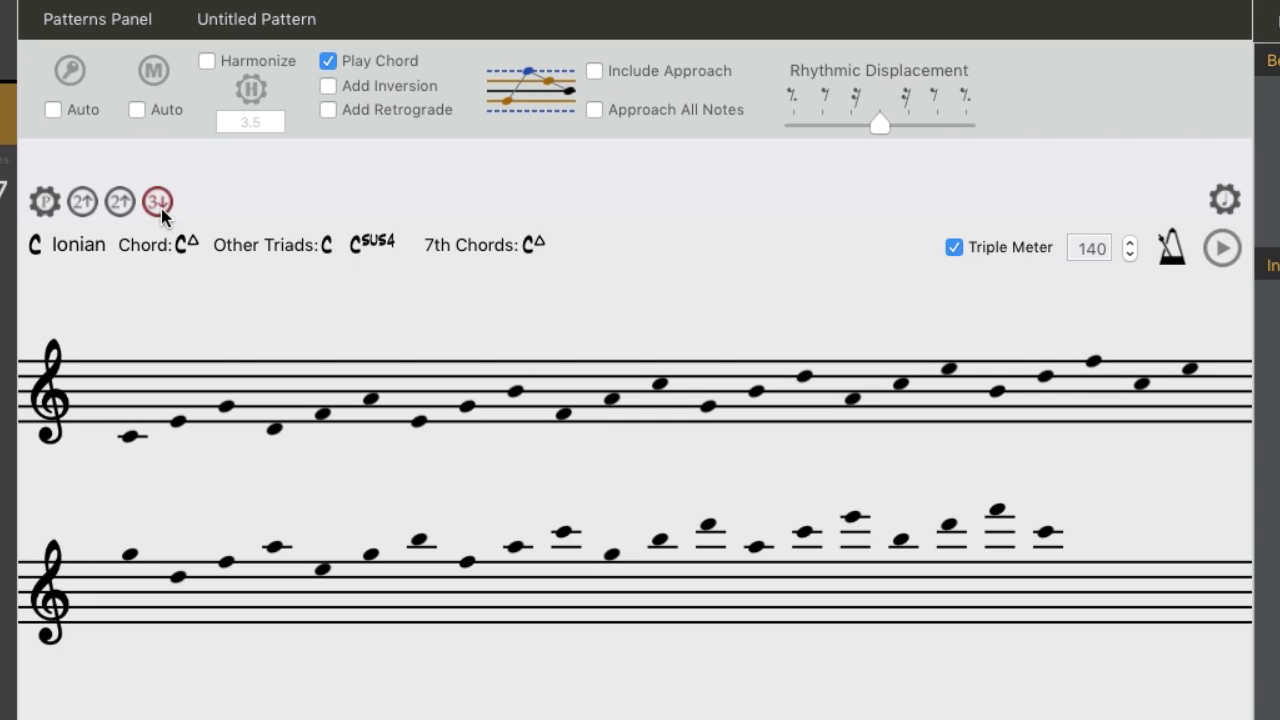
mouse_move(161, 208)
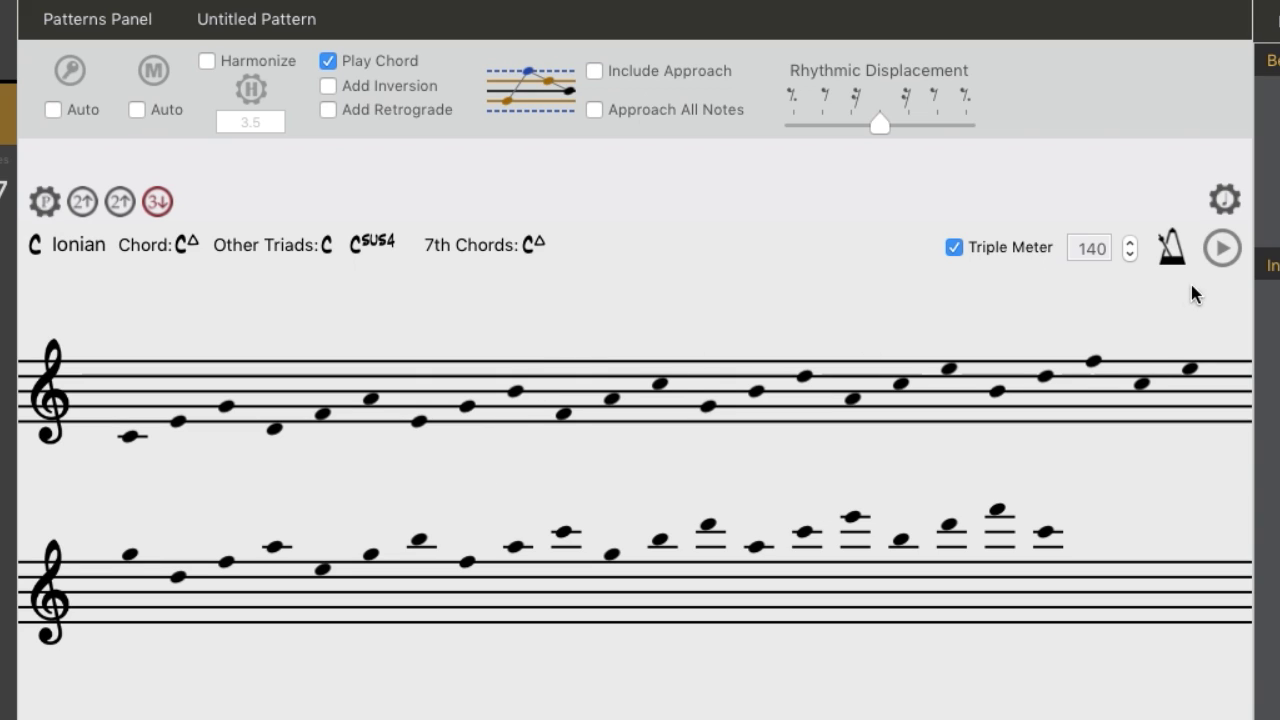
Lower the tempo to 120, turn off Triple Meter, and play the arpeggio pattern.
click(1218, 252)
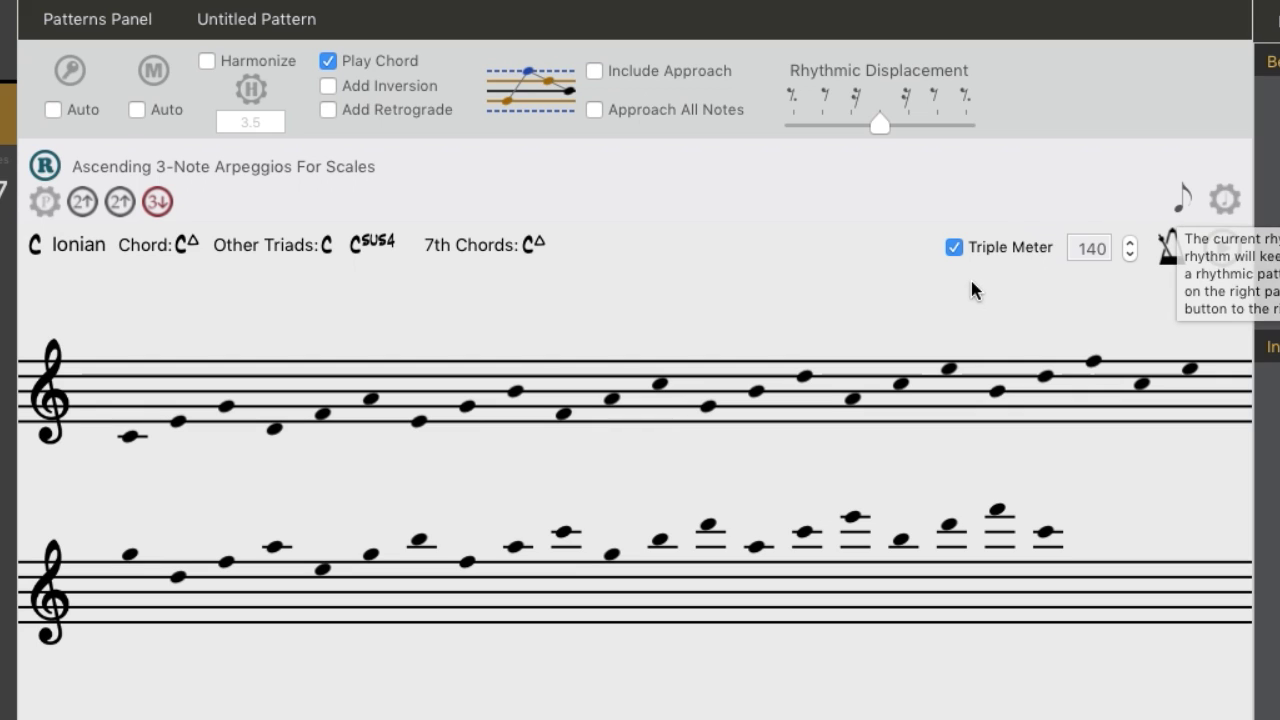
click(1130, 255)
click(1130, 255)
click(1130, 255)
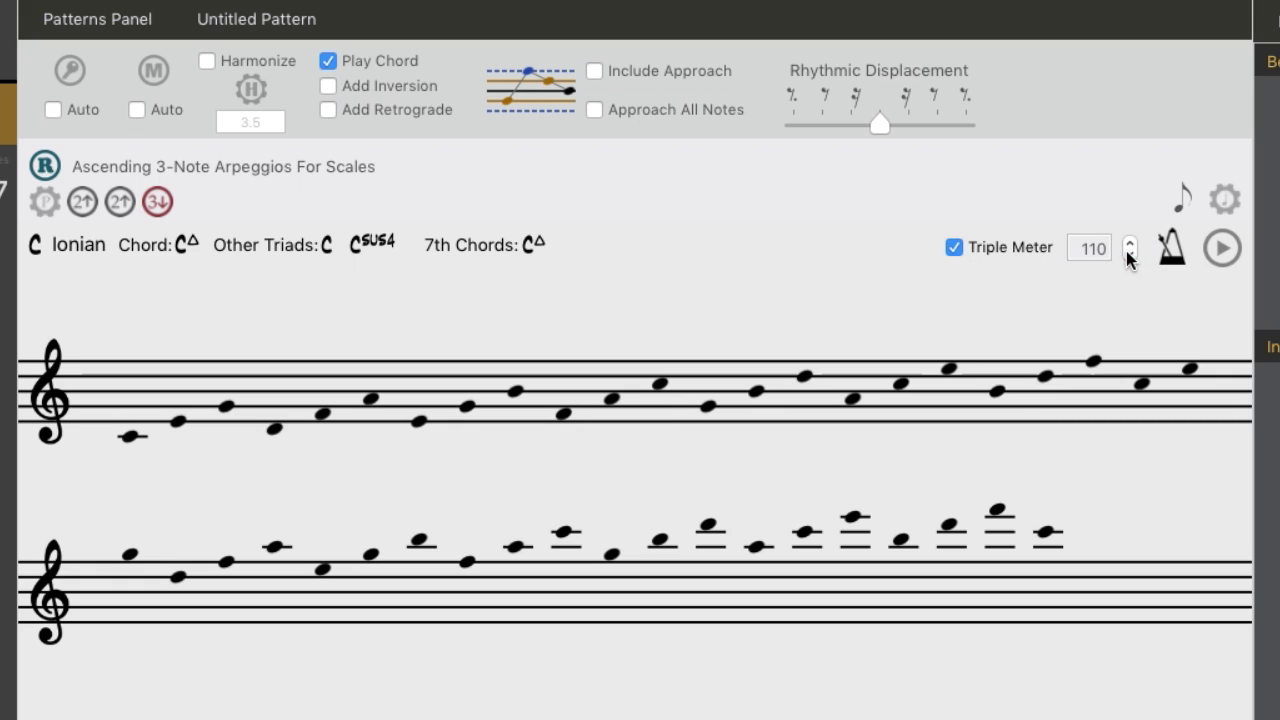
click(1129, 254)
click(955, 249)
click(1224, 254)
Clear the existing rhythm values, set a quarter-note rhythm, then play and stop the pattern.
click(1221, 201)
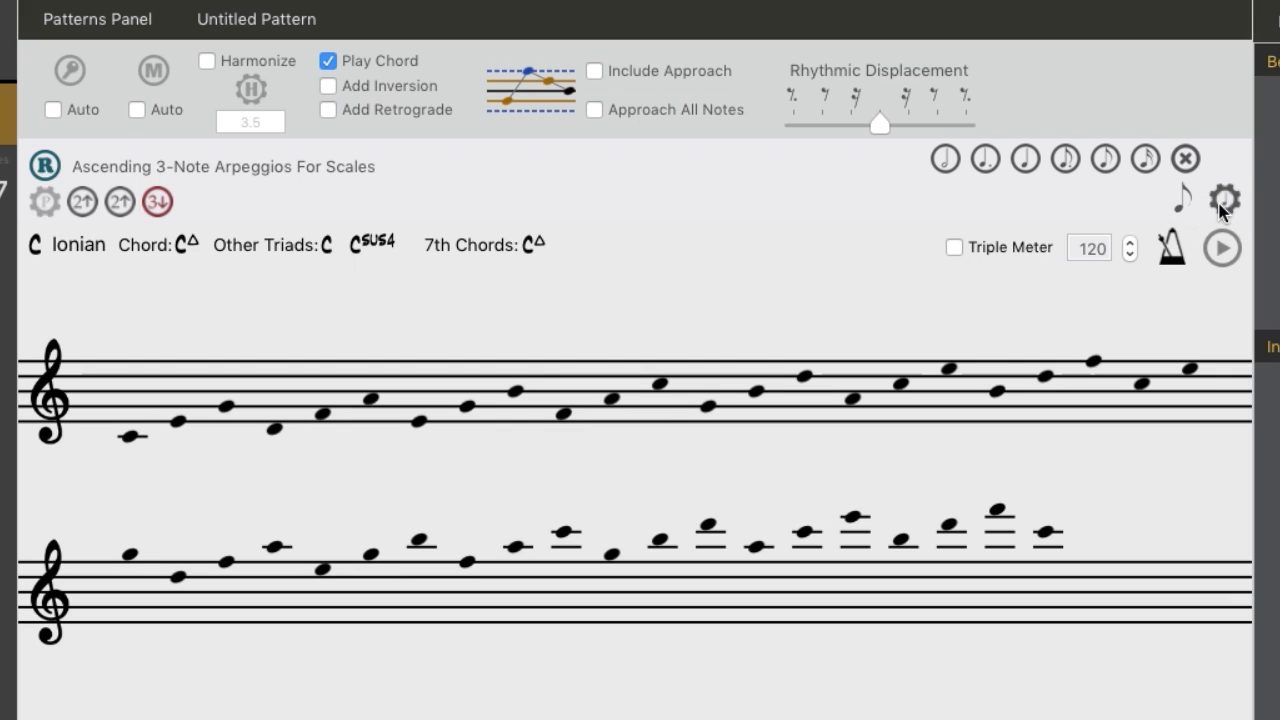
click(1021, 162)
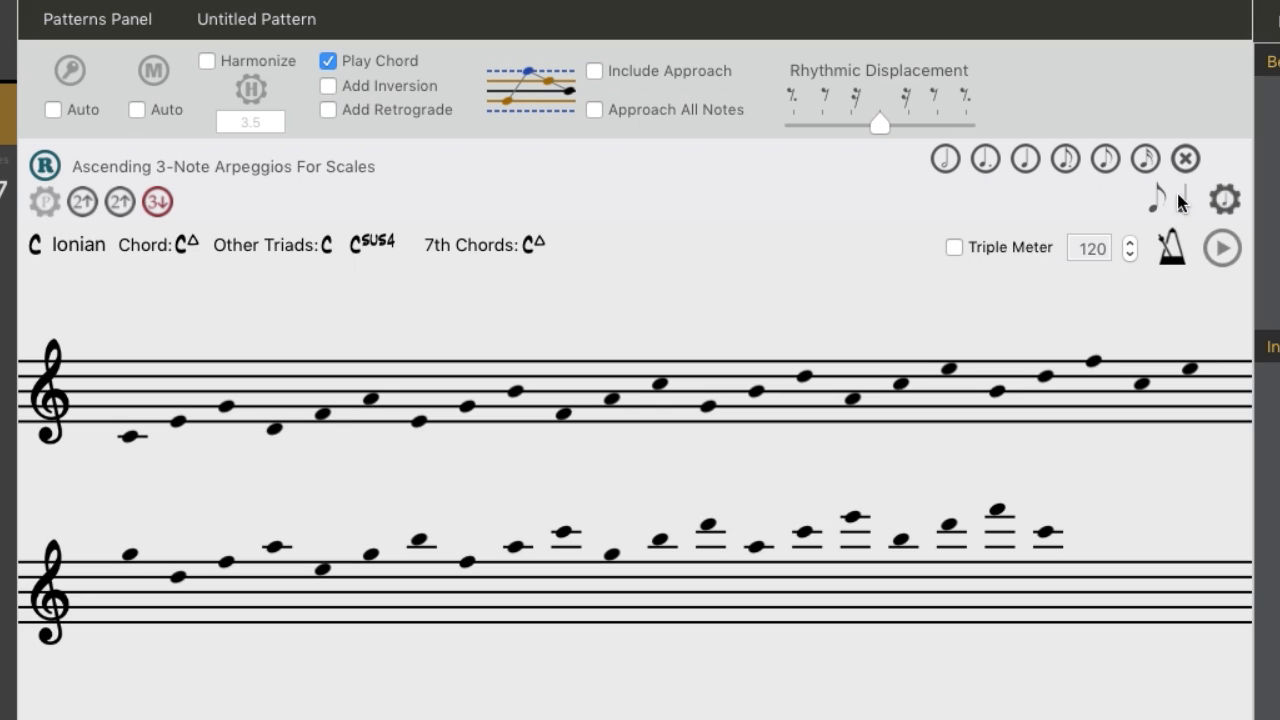
click(1183, 160)
click(1182, 160)
click(1185, 158)
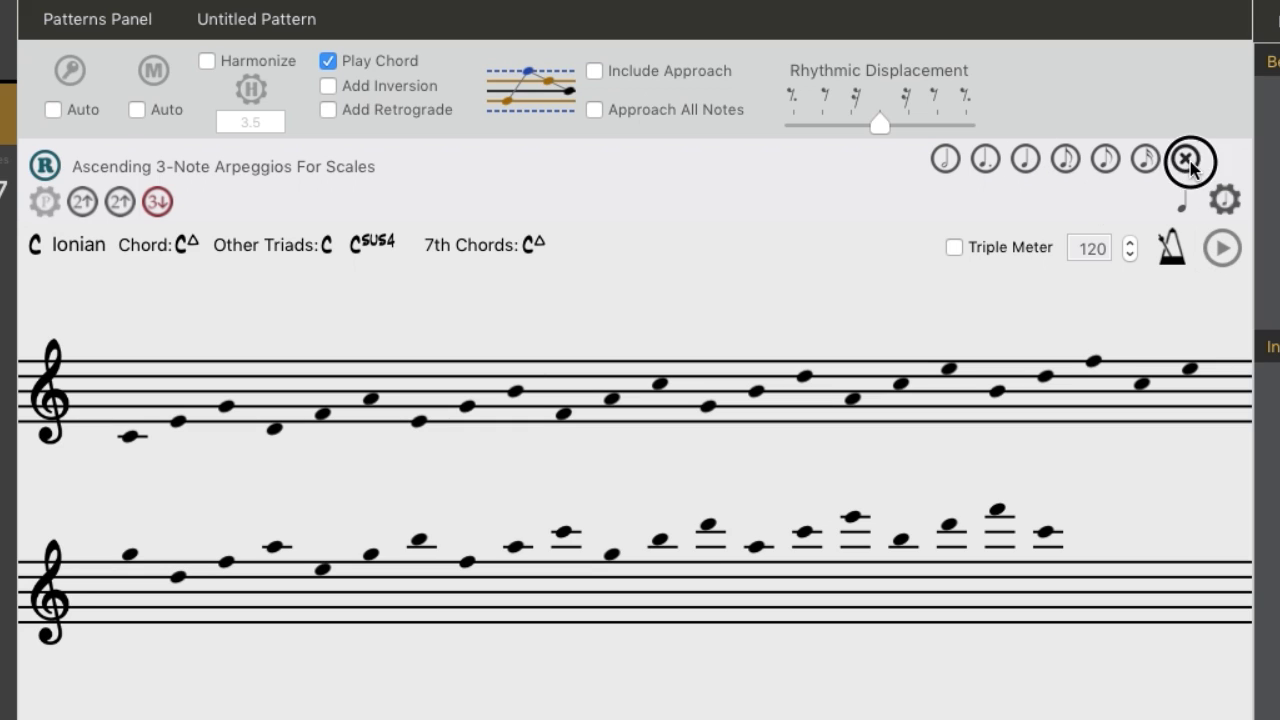
click(1104, 165)
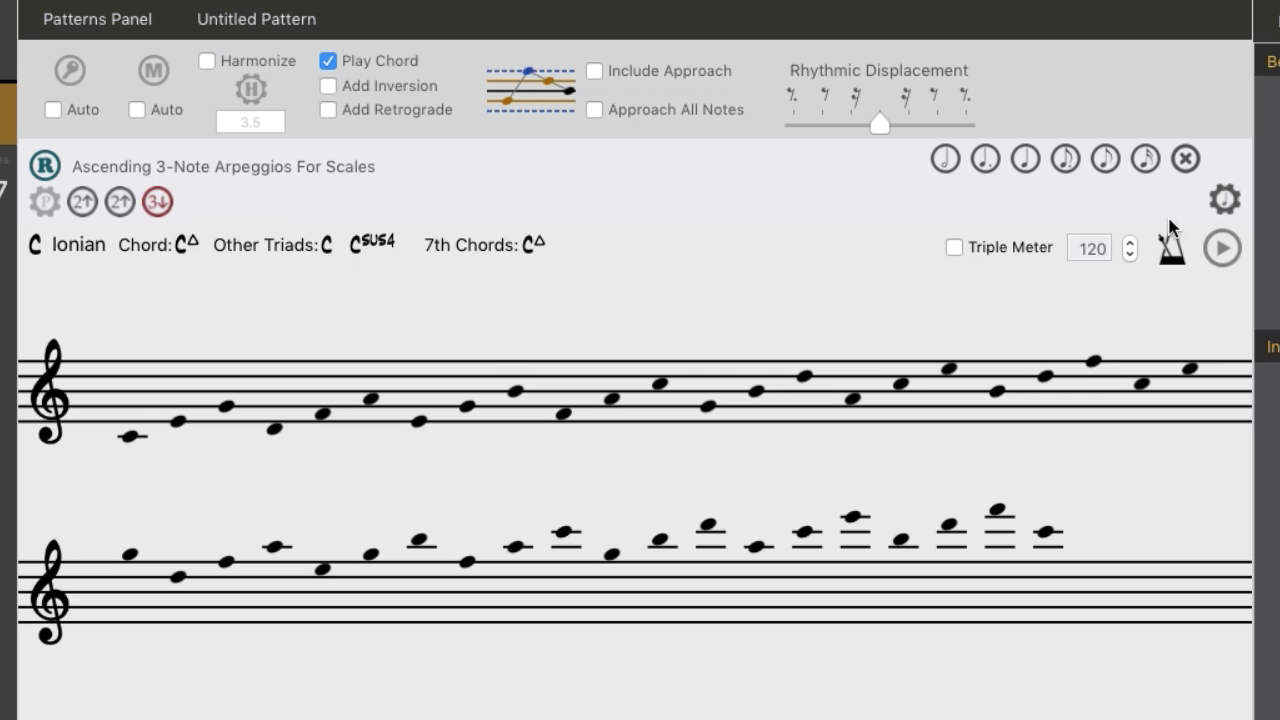
click(1029, 166)
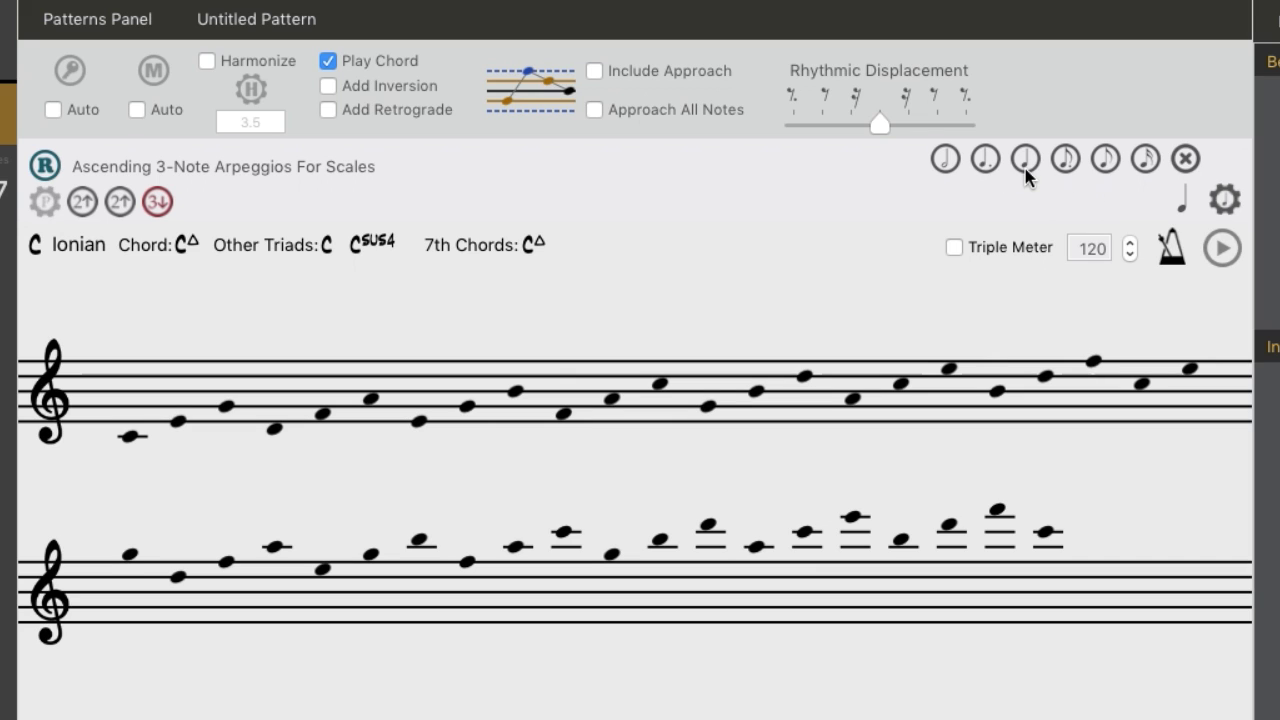
click(1222, 248)
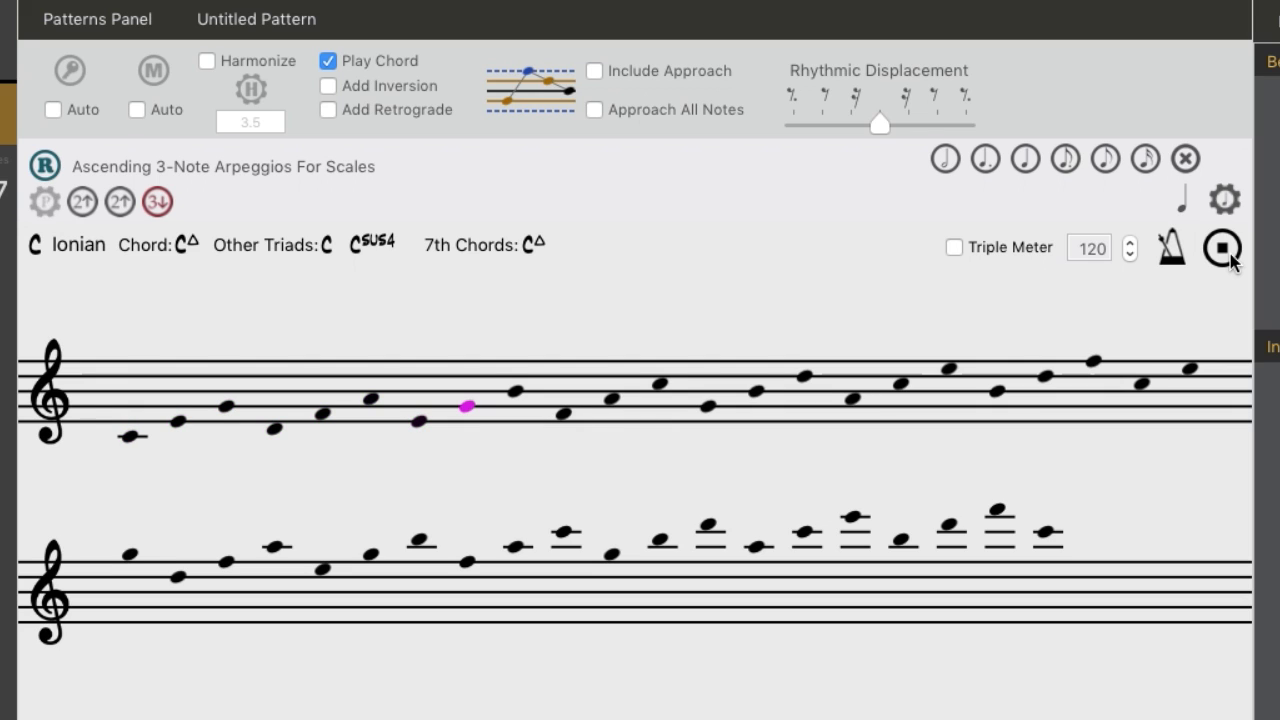
click(1230, 257)
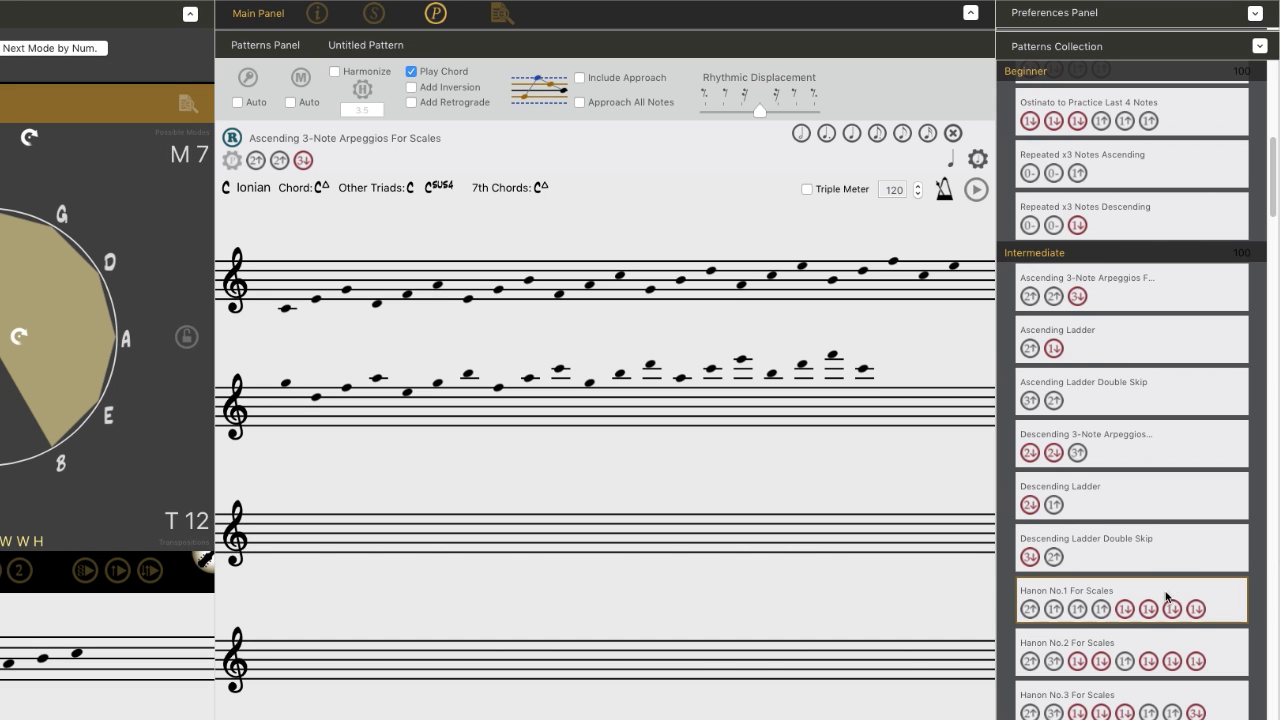
Load Hanon No.1 For Scales, then replace it with Descending Arpeggio with Upper Neighbor For Scales.
click(1190, 609)
drag(1190, 609, 621, 357)
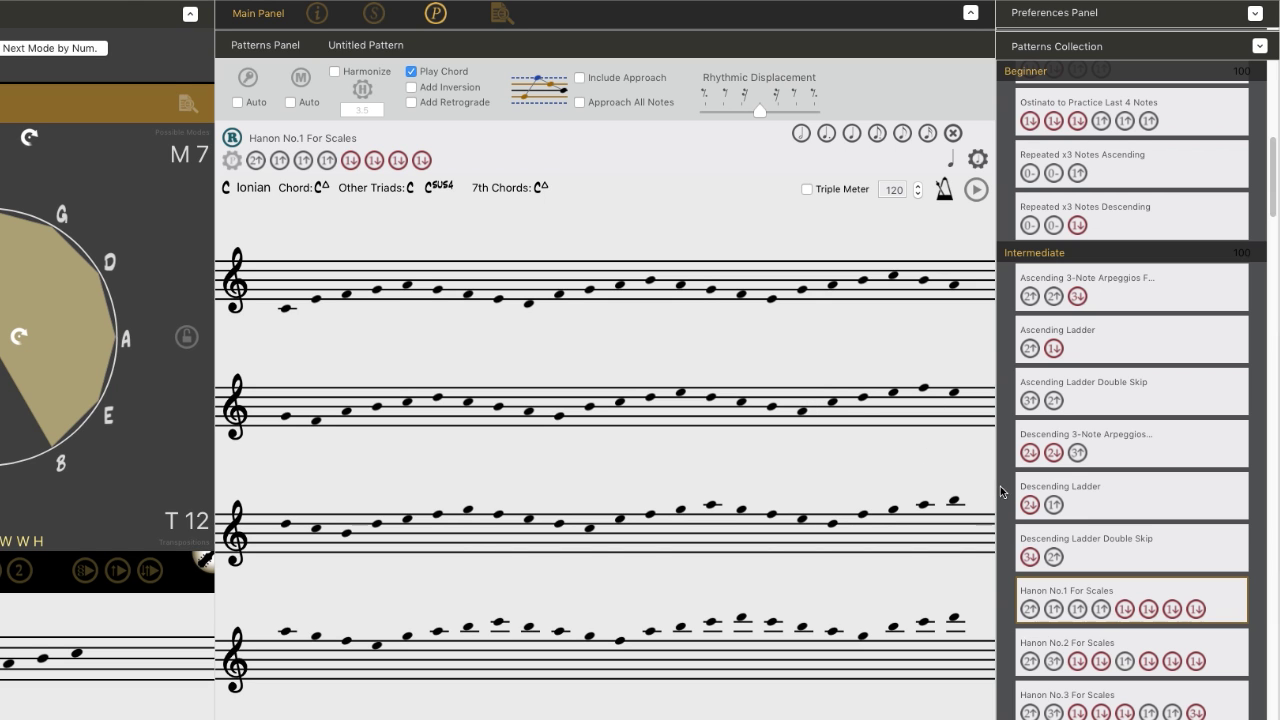
scroll(1132, 400, down, 15)
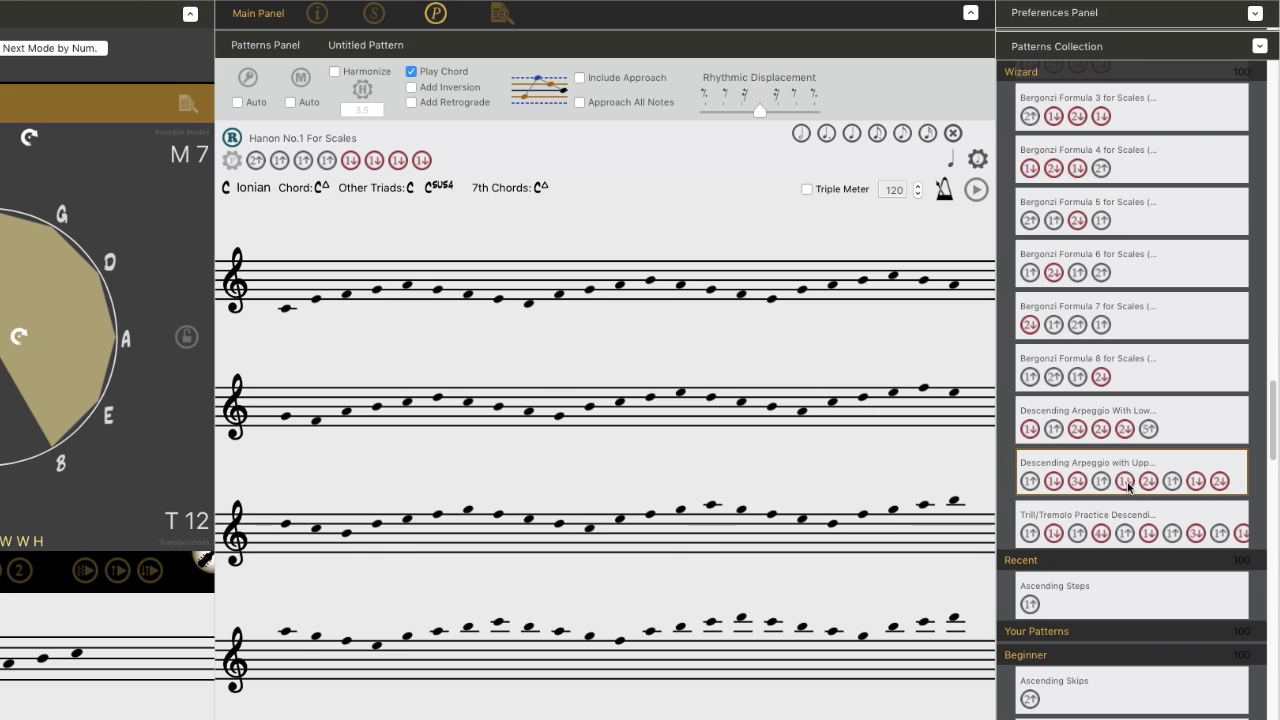
click(1158, 477)
drag(1158, 477, 534, 314)
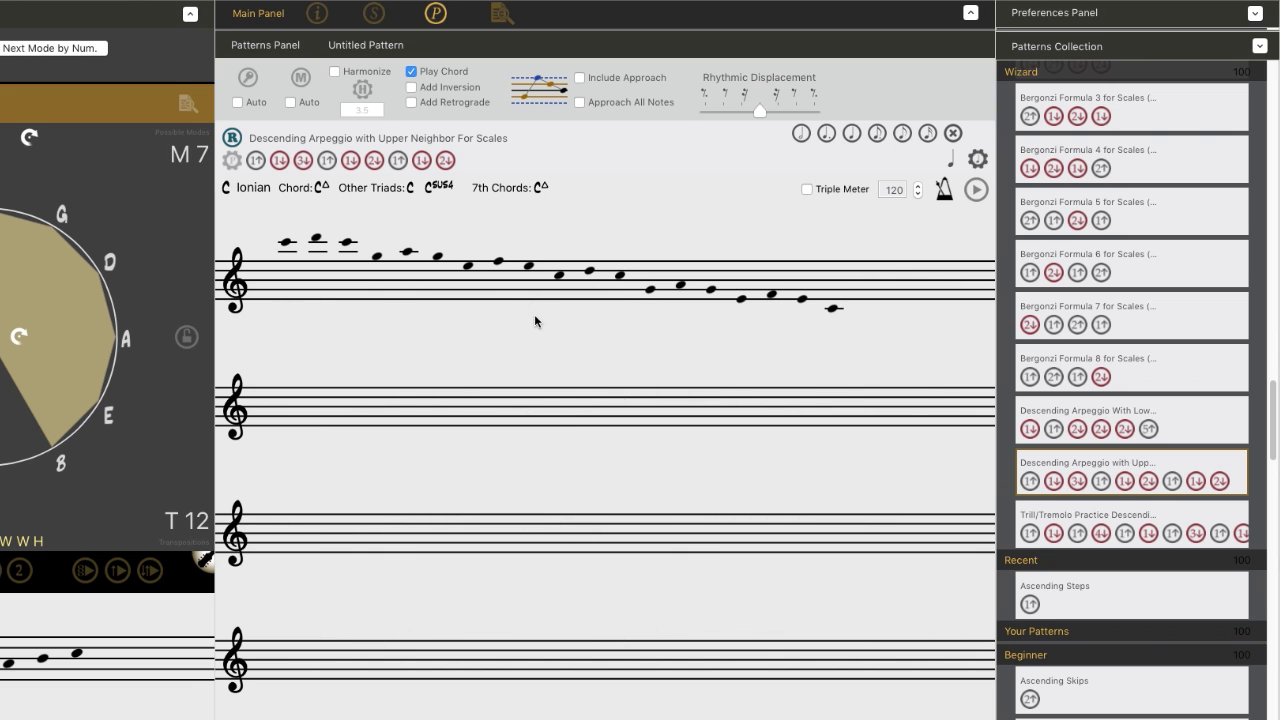
Drag the Ascending Ladder pattern card from the collection onto the score.
drag(1130, 368, 557, 275)
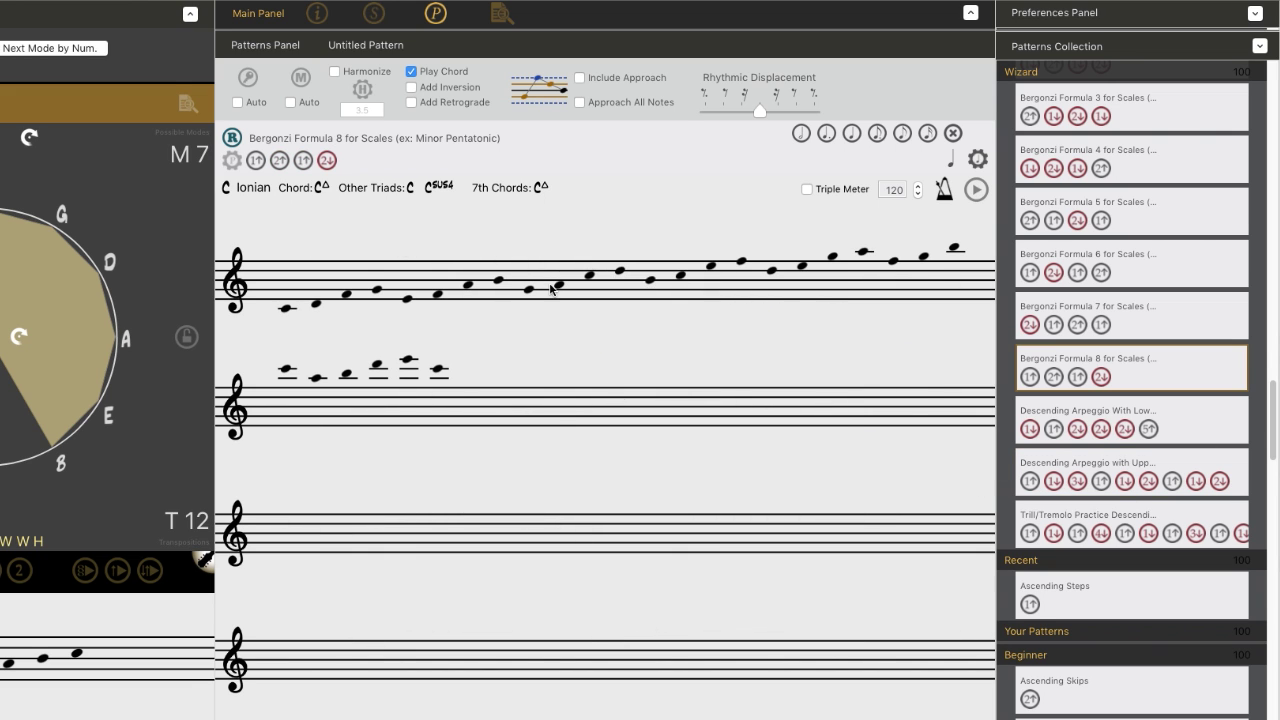
drag(1272, 450, 1270, 223)
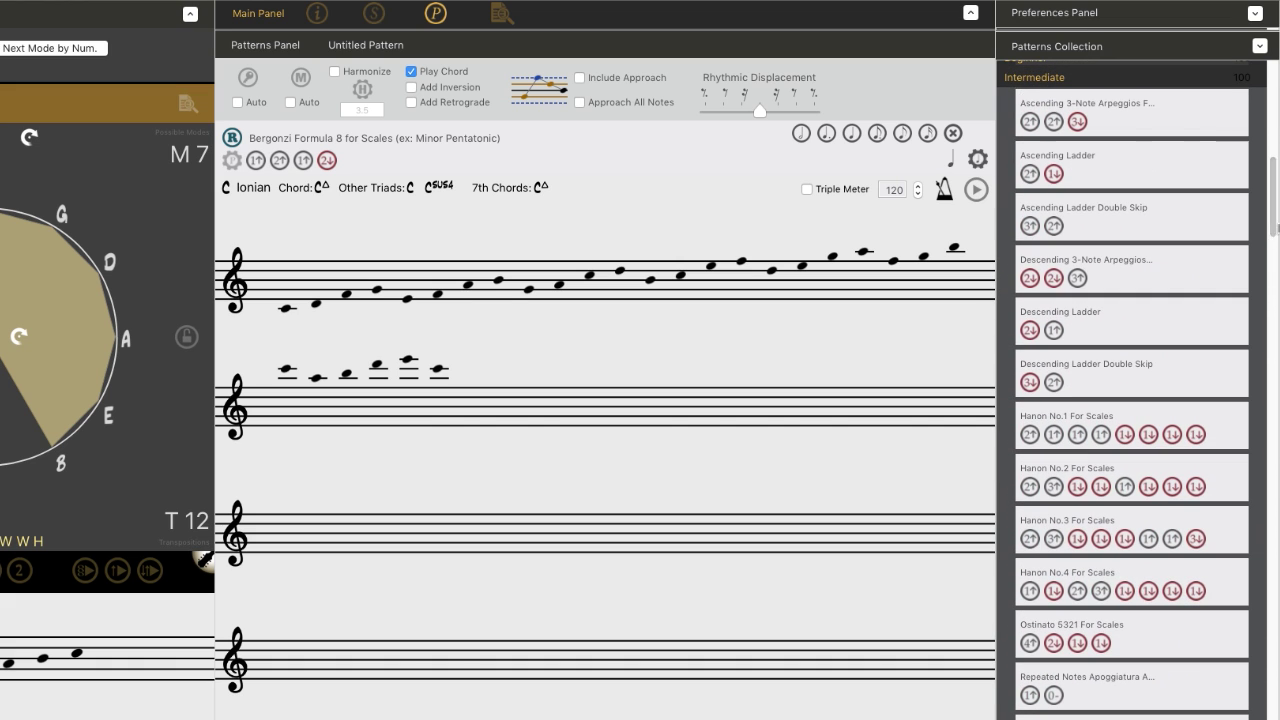
scroll(1150, 270, up, 3)
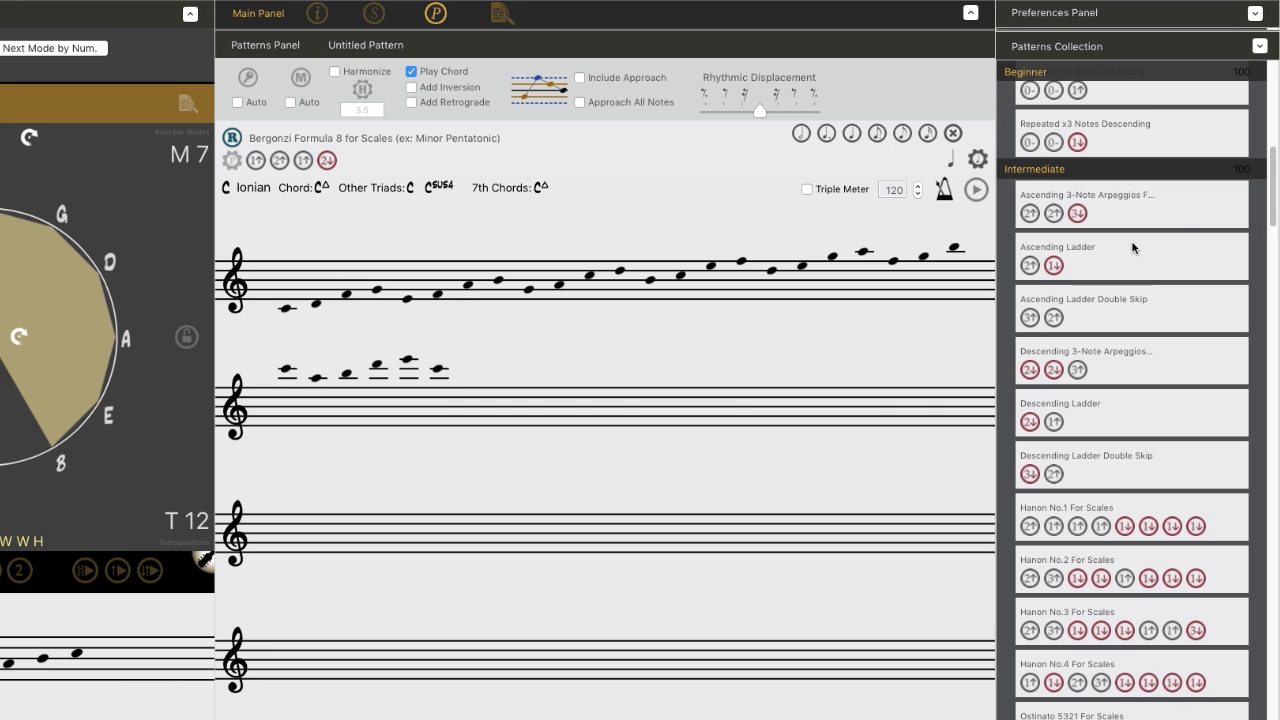
drag(1118, 263, 465, 275)
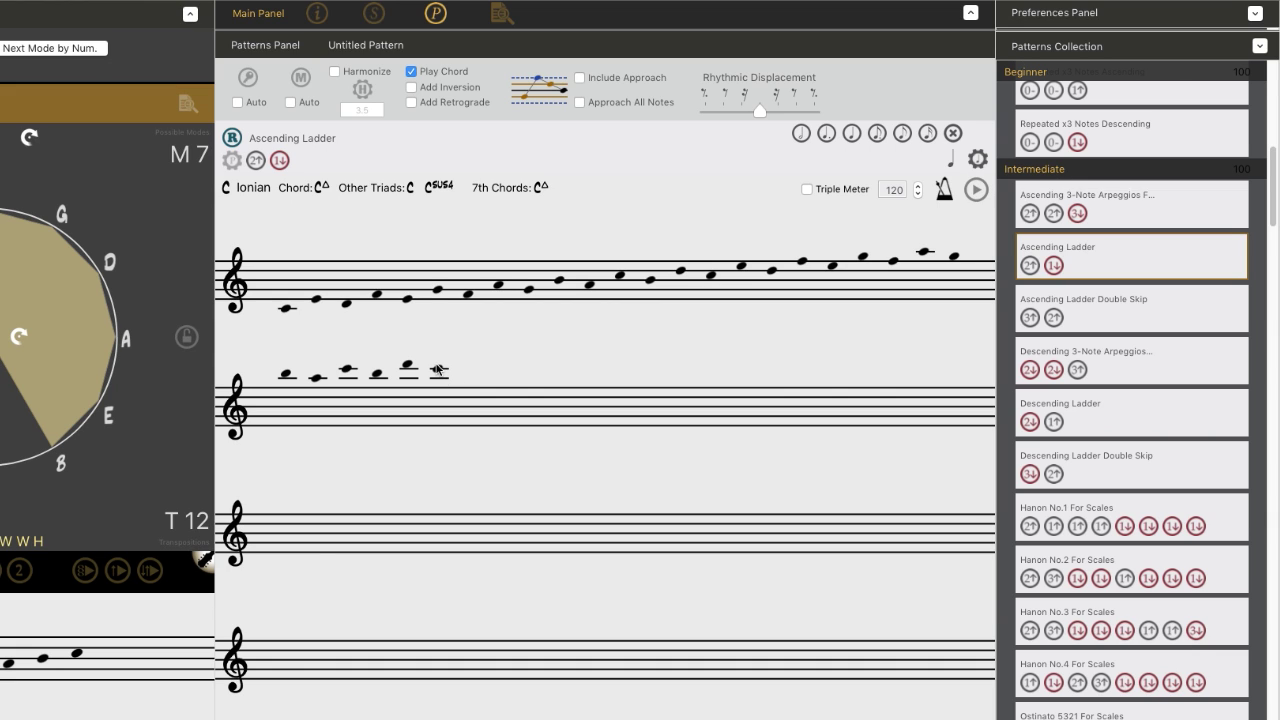
Audition the pattern with Add Retrograde and Triple Meter on, then turn the retrograde off.
click(411, 102)
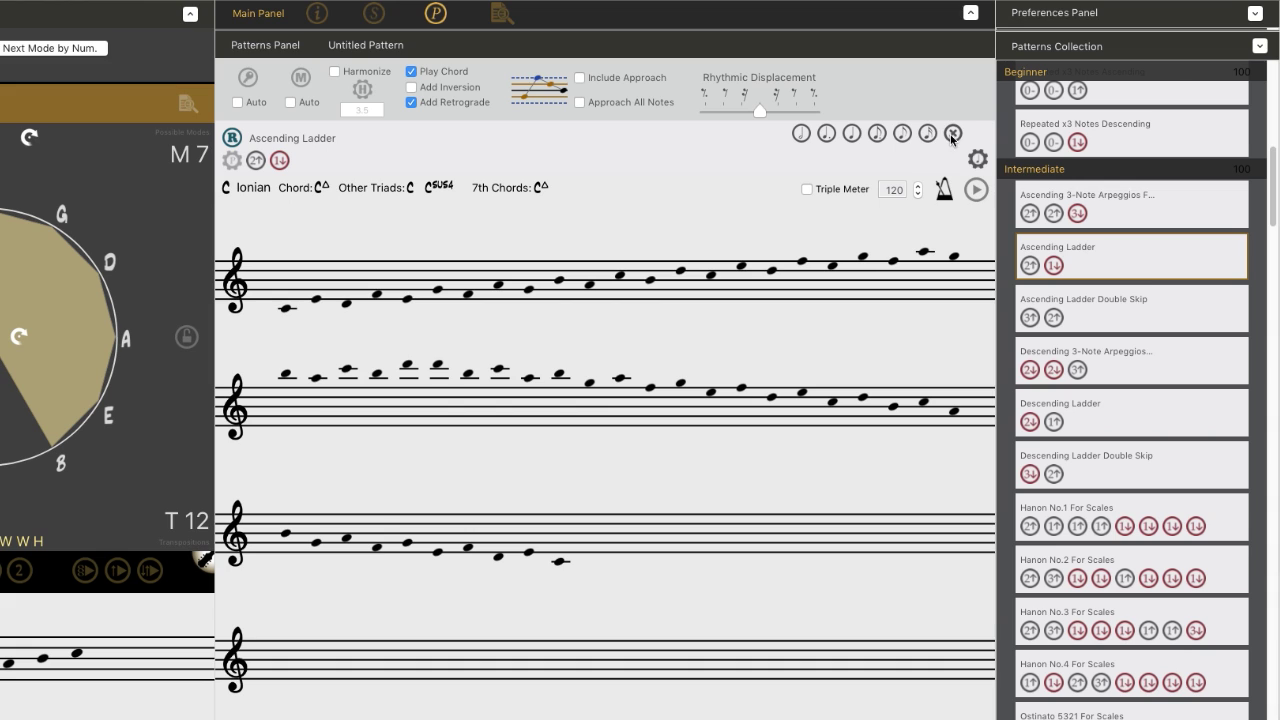
click(806, 189)
click(981, 194)
click(409, 102)
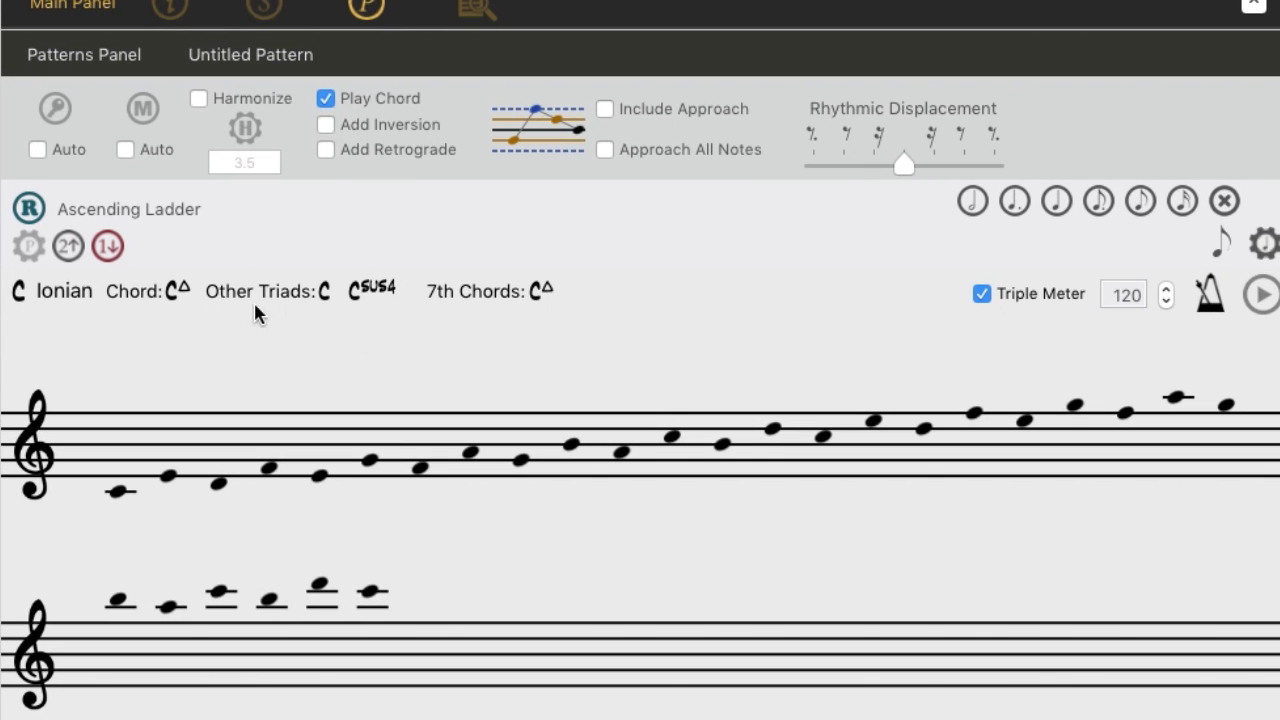
Clear the custom pattern, enter steps 4 up and 3 down, and play it.
click(28, 246)
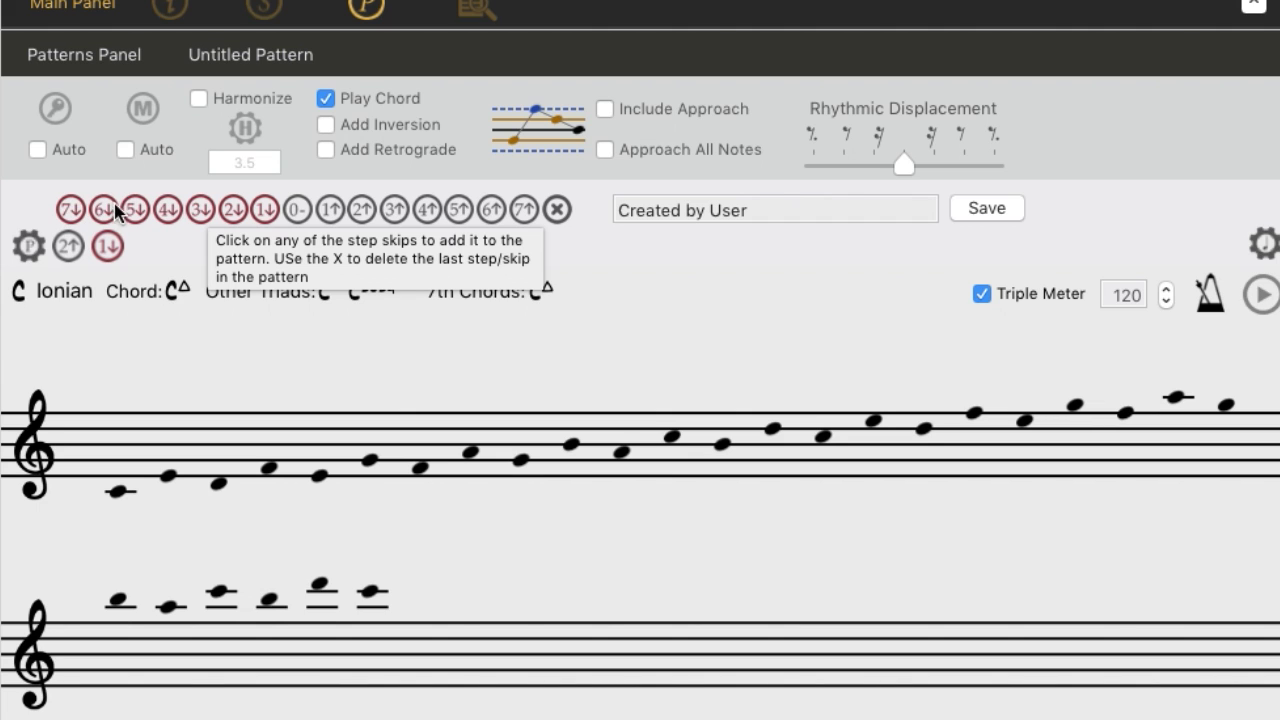
click(556, 210)
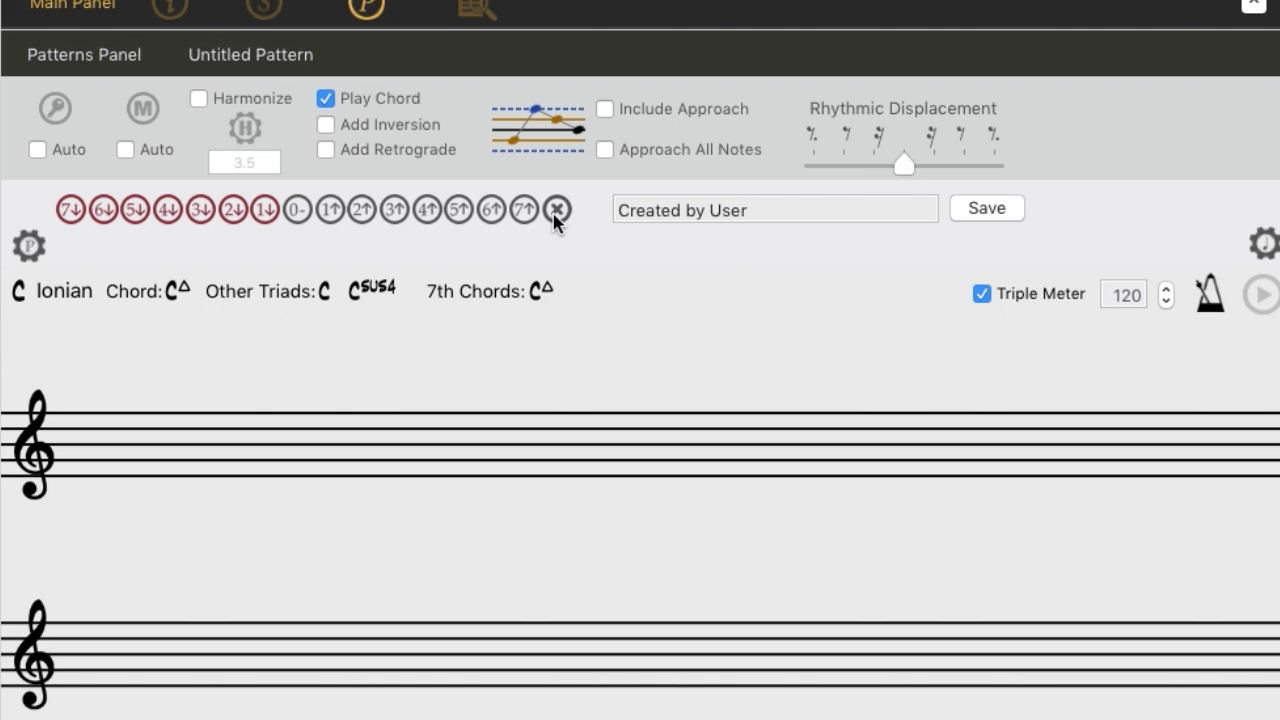
click(430, 212)
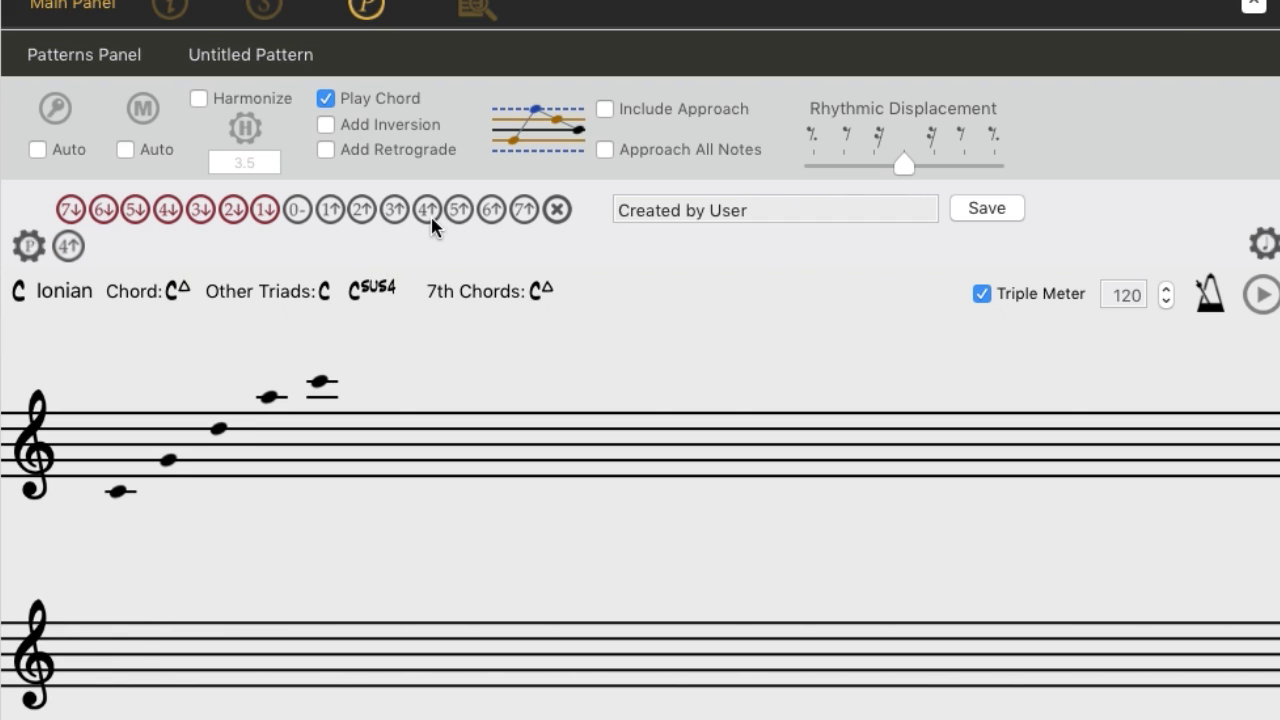
click(200, 210)
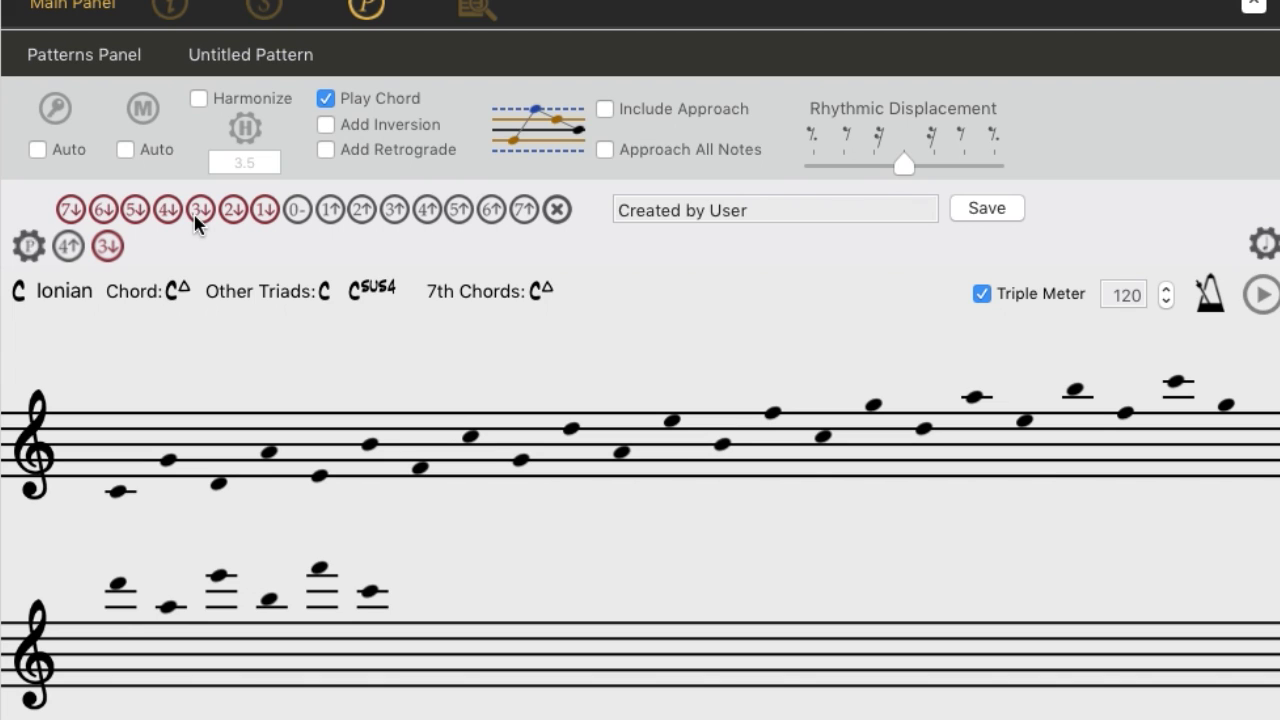
click(1252, 298)
Extend the custom pattern with 5 up and 4 down steps and play it.
click(458, 213)
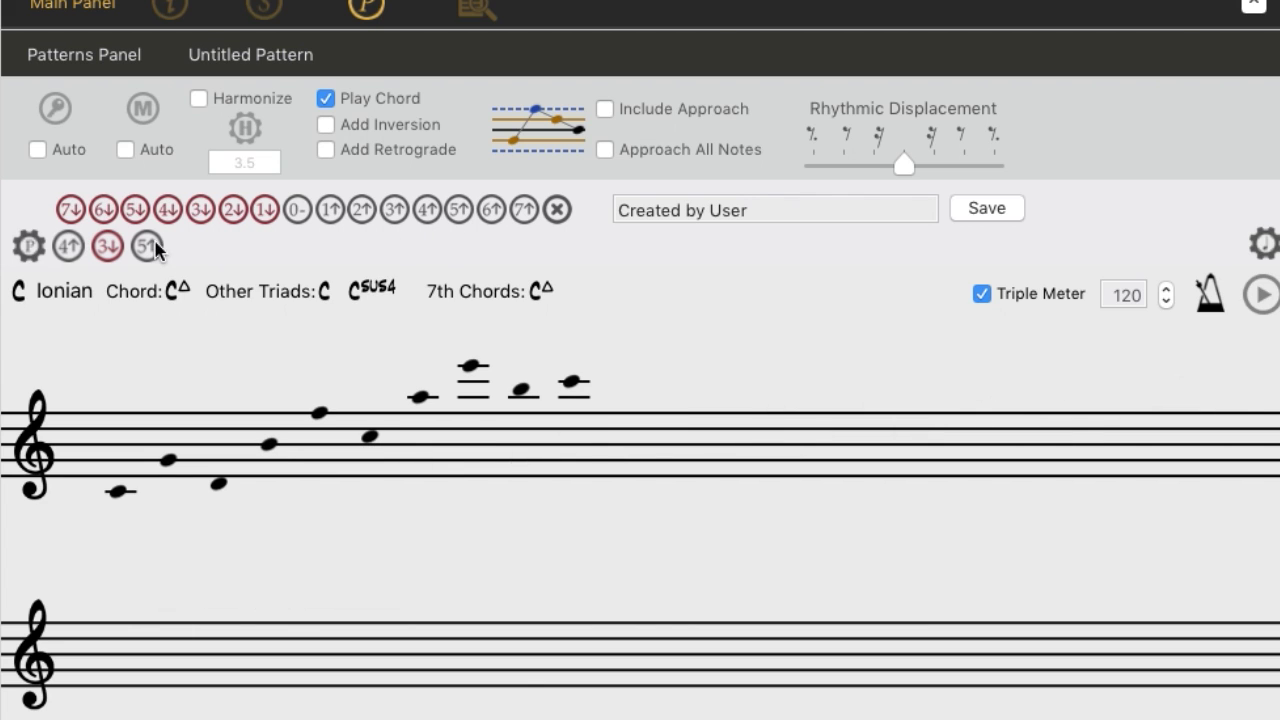
click(168, 210)
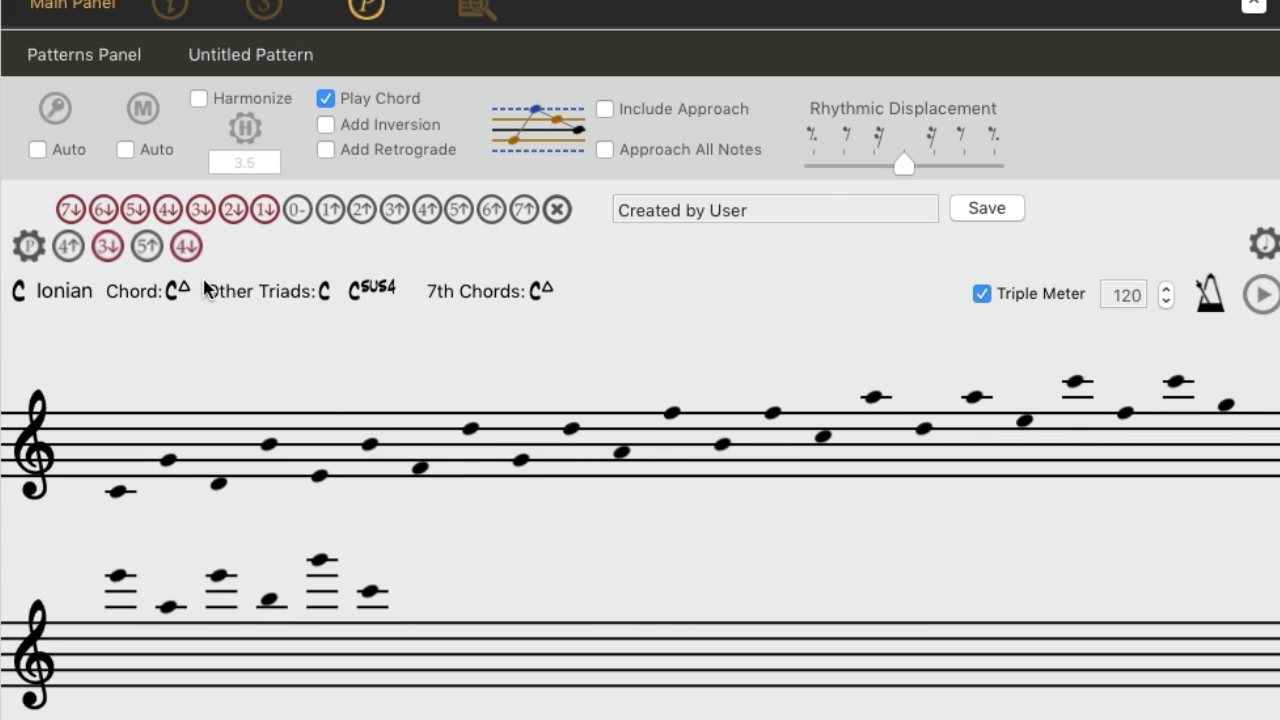
click(1256, 298)
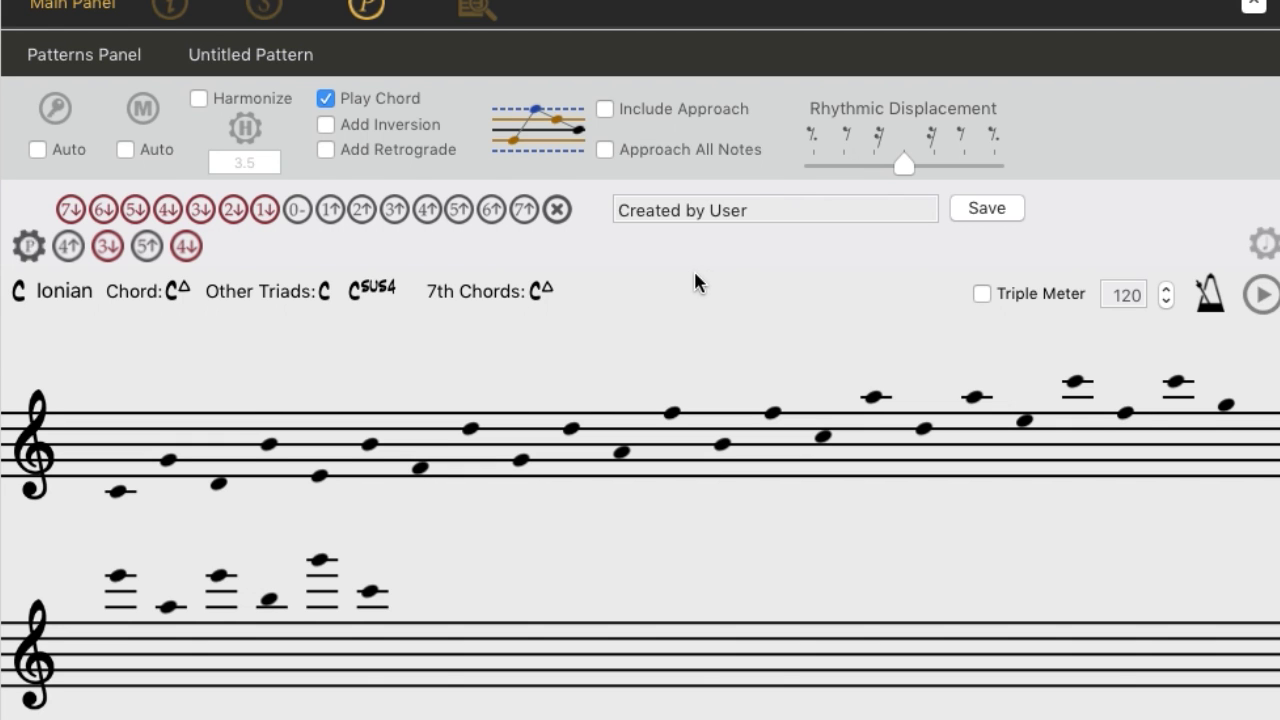
Replace the pattern's rhythm with an eighth then sixteenth value and play it.
click(38, 262)
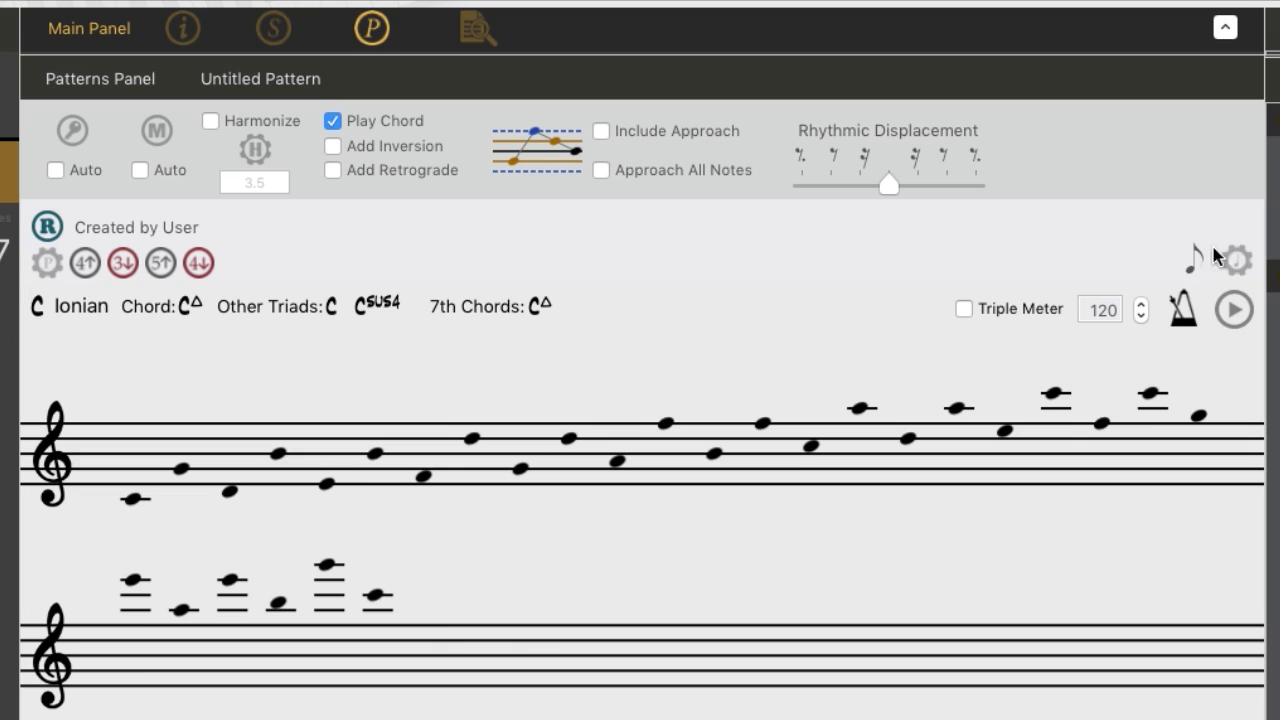
click(1243, 260)
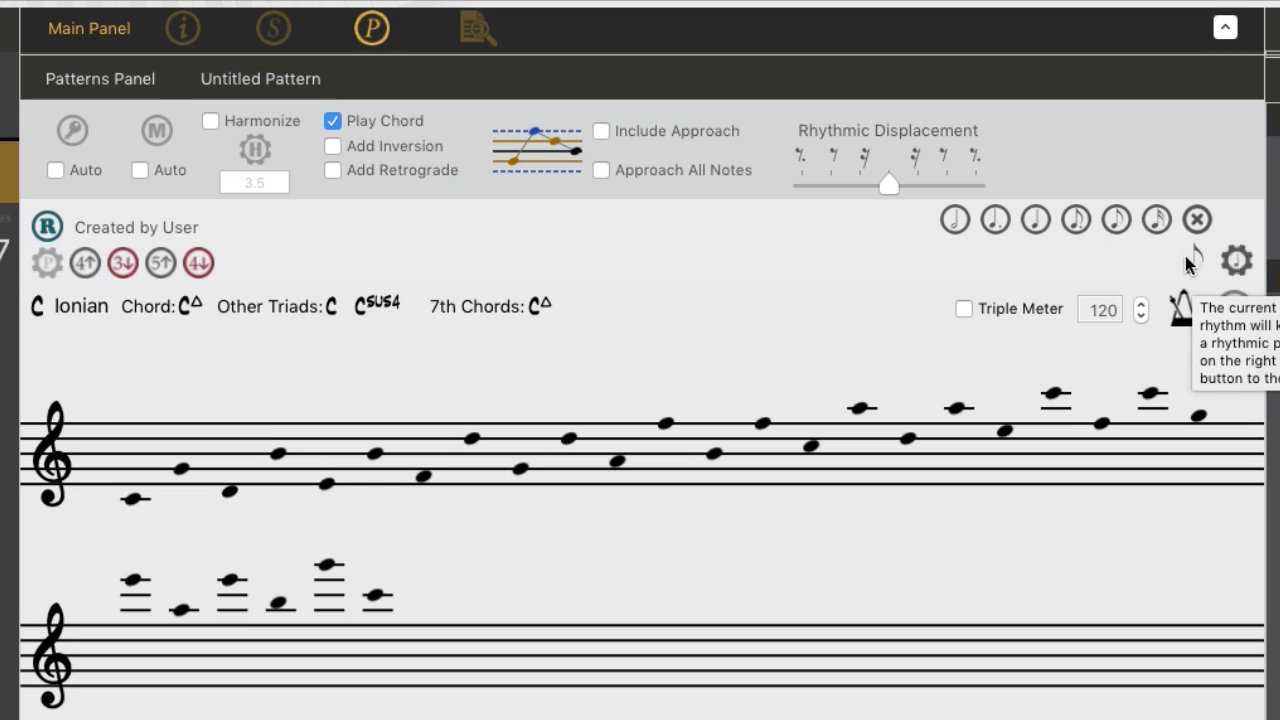
click(1190, 258)
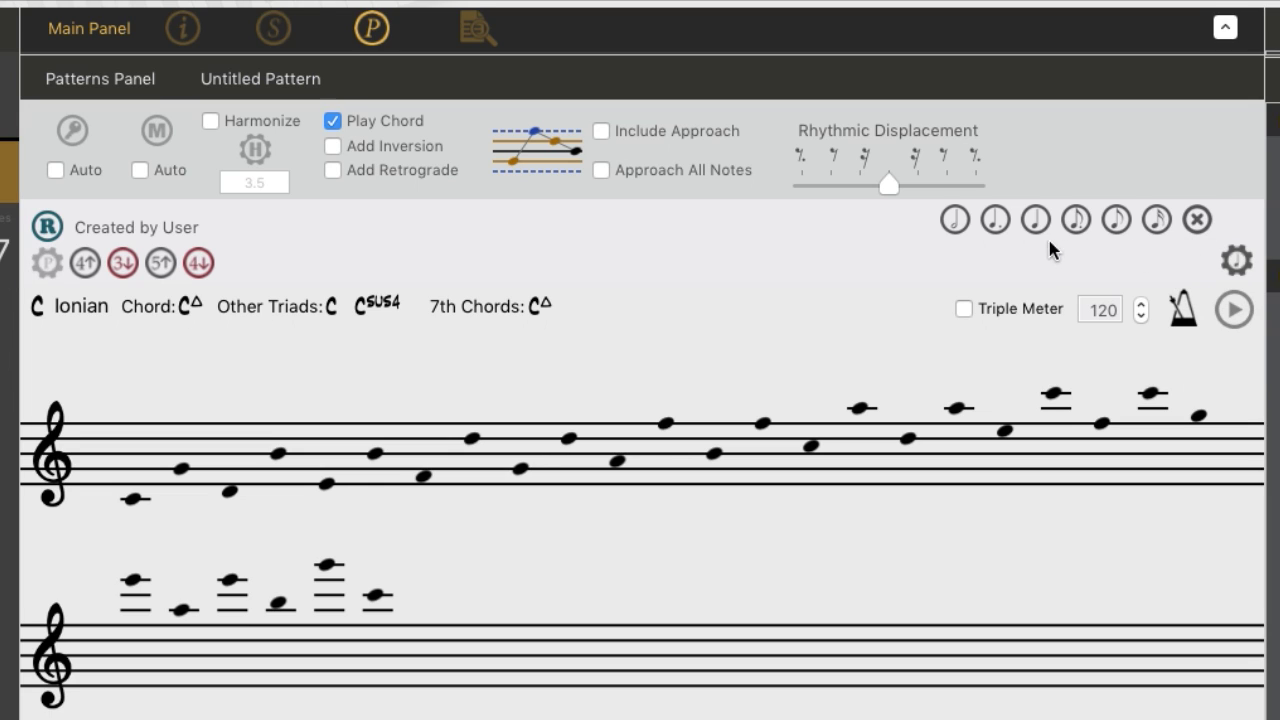
click(1073, 222)
click(1155, 221)
click(1234, 310)
Rebuild the rhythm entirely from sixteenth notes and play the pattern.
click(1201, 222)
click(1200, 220)
click(1154, 221)
click(1114, 221)
click(1154, 220)
click(1234, 312)
Play the custom pattern with the metronome off and Play Chord unchecked, then stop.
click(1180, 315)
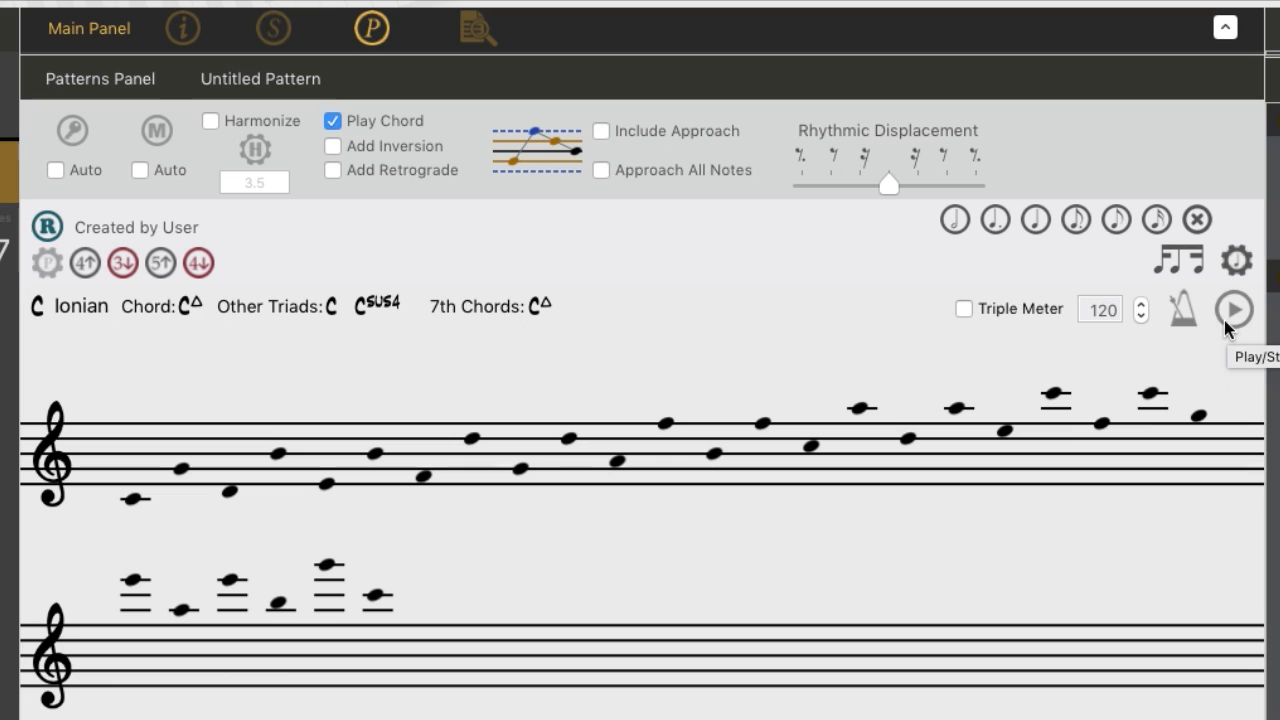
click(1227, 321)
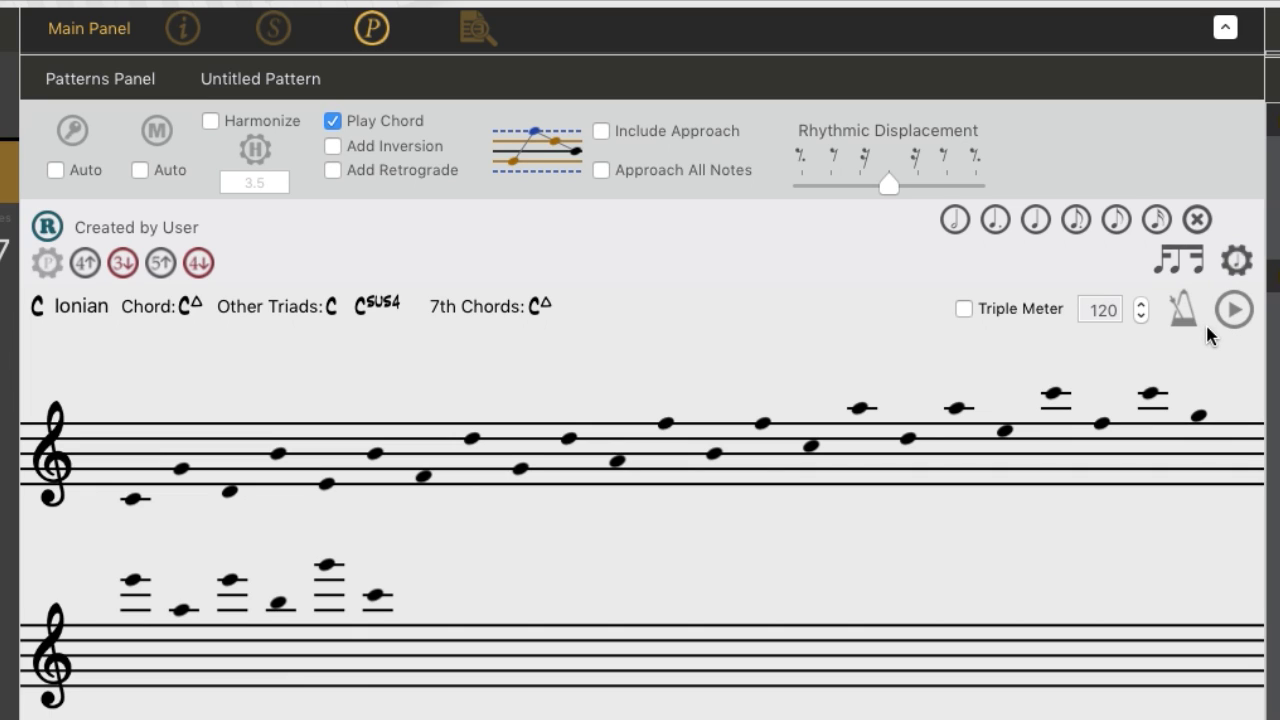
click(333, 121)
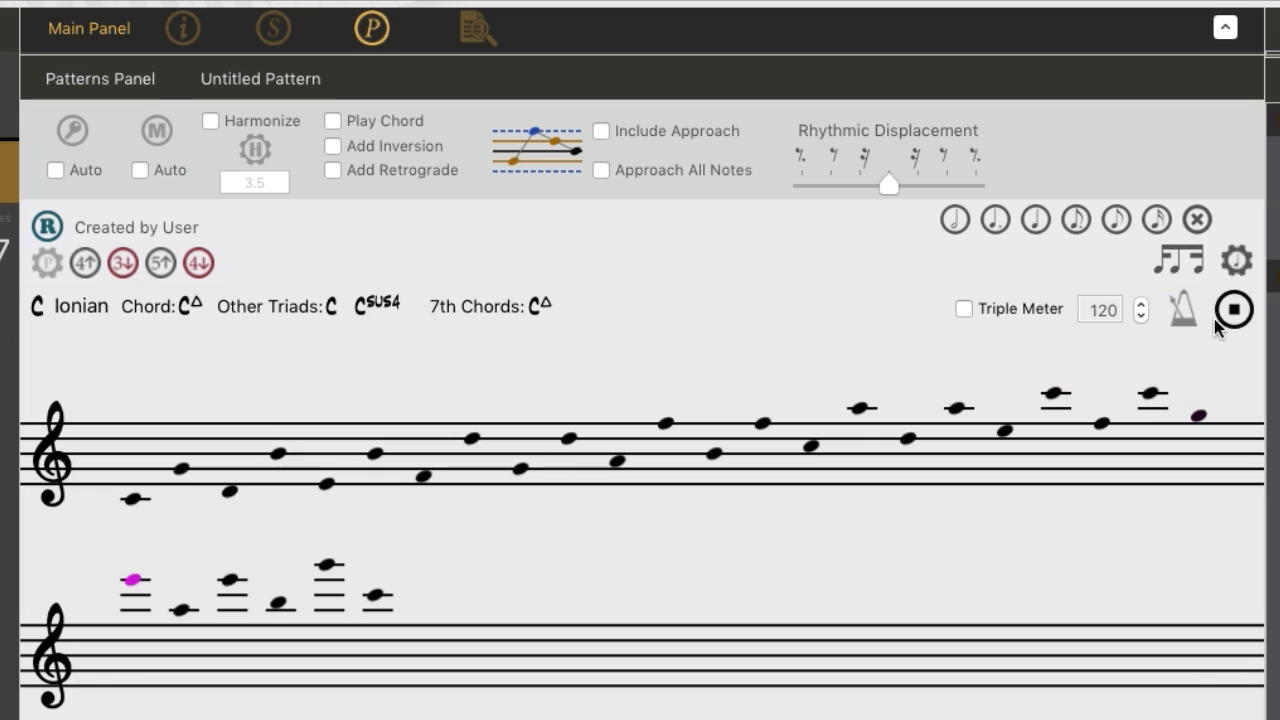
click(1233, 308)
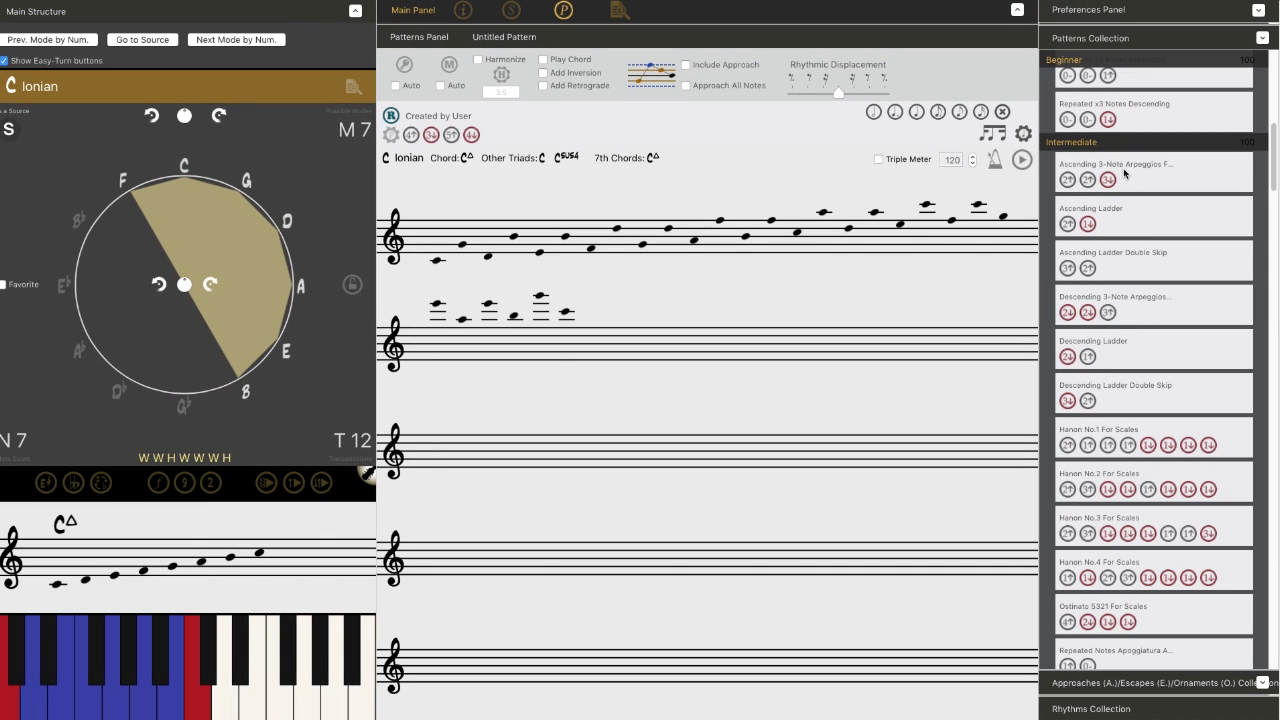
Load Ascending Ladder, apply a sixteenth-note rhythm cell from the Rhythms Collection, and play it.
click(1124, 225)
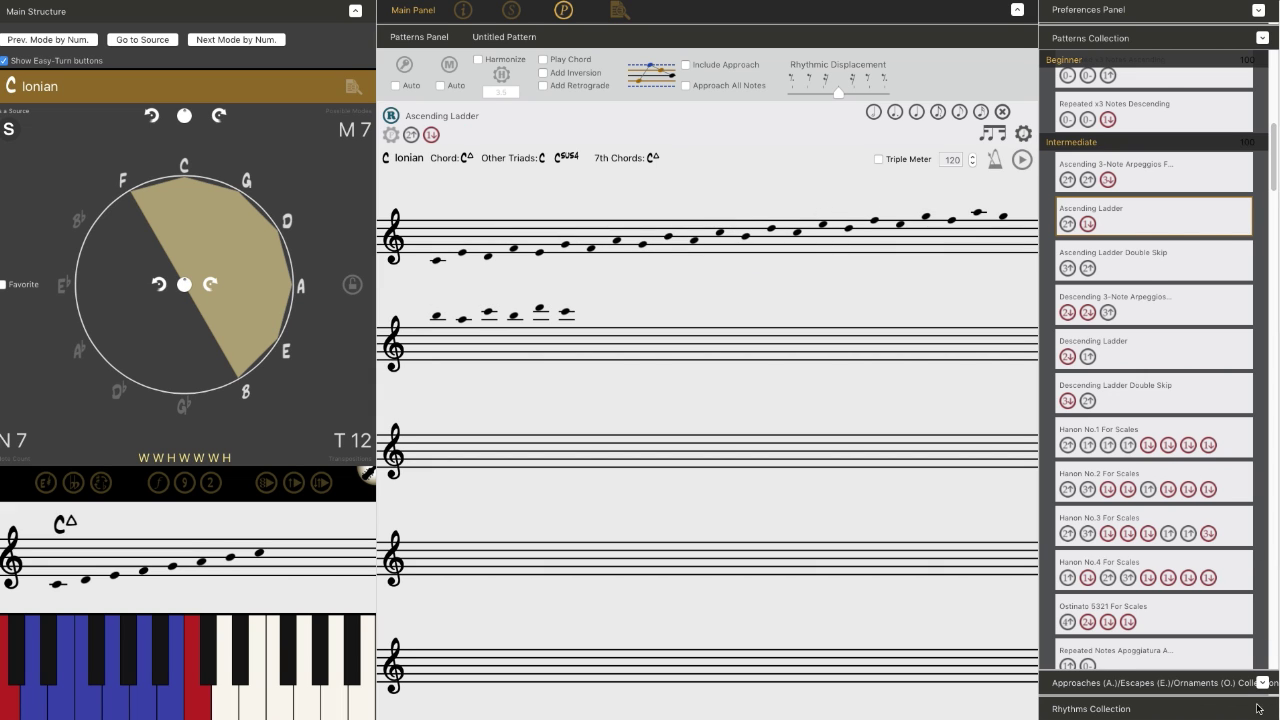
click(1256, 708)
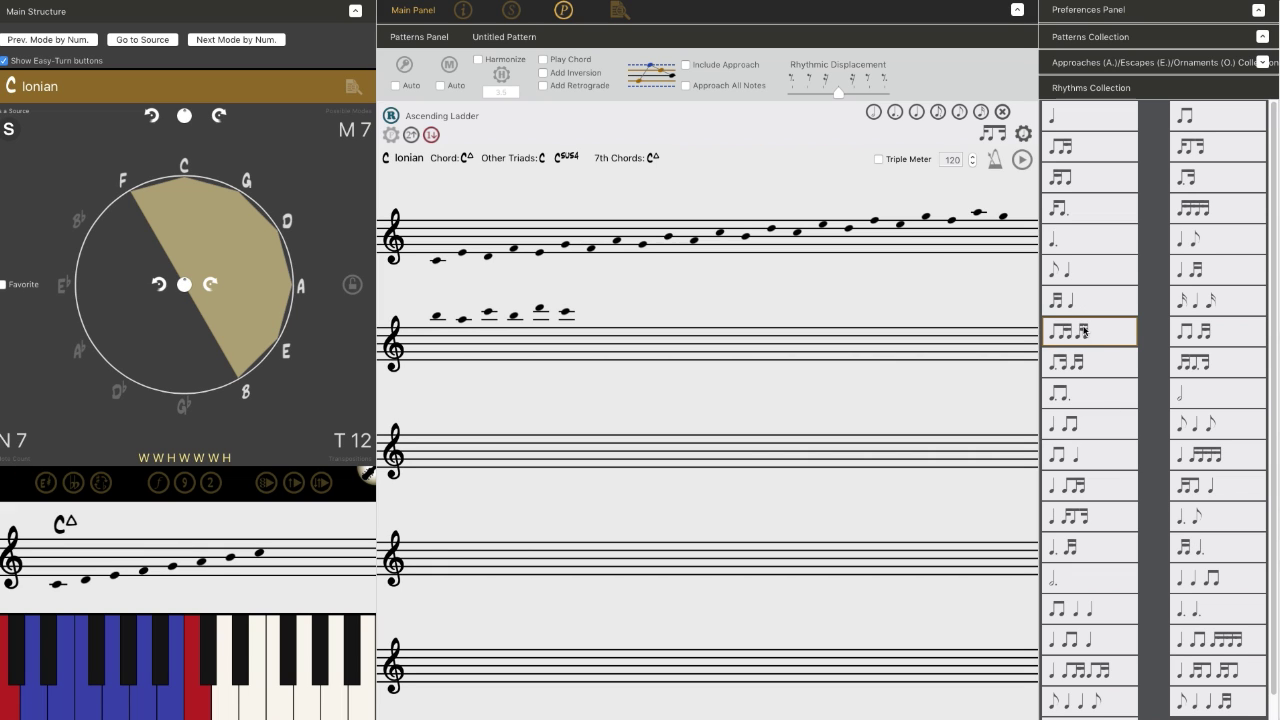
drag(1087, 329, 567, 235)
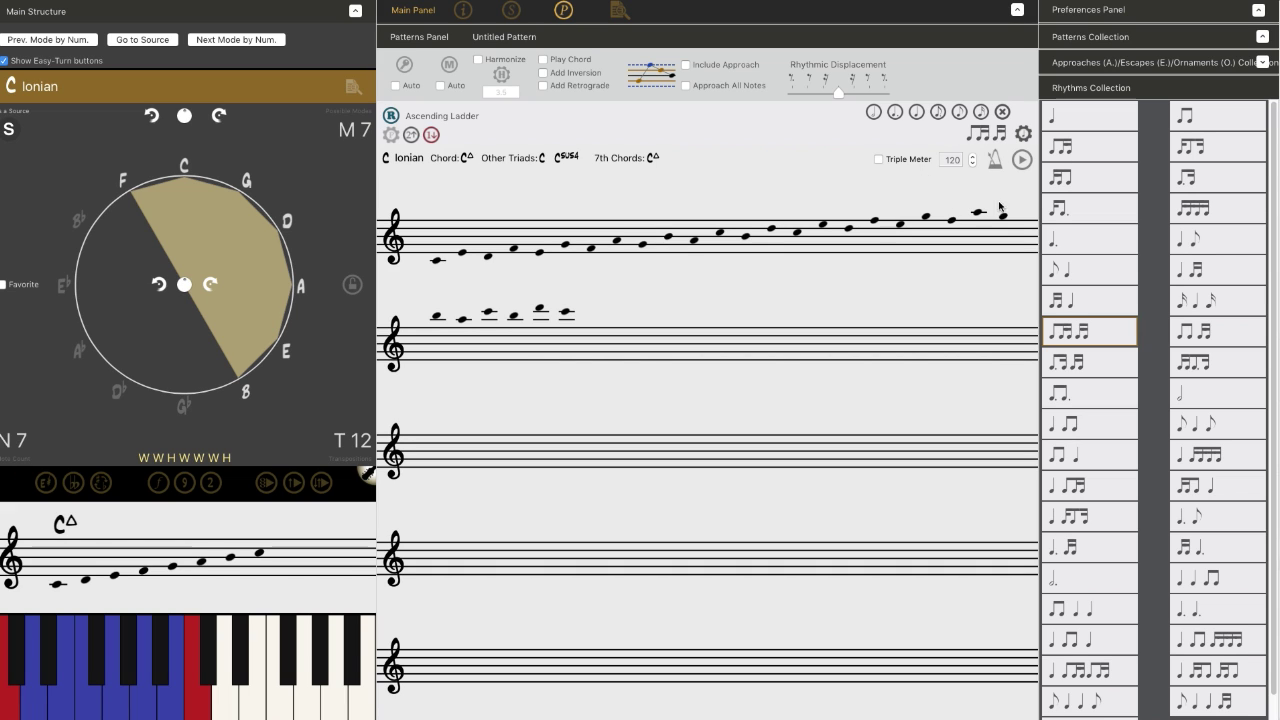
click(1021, 161)
Apply the four-sixteenth rhythm, play it, and enable Add Retrograde and Play Chord.
drag(1231, 206, 728, 240)
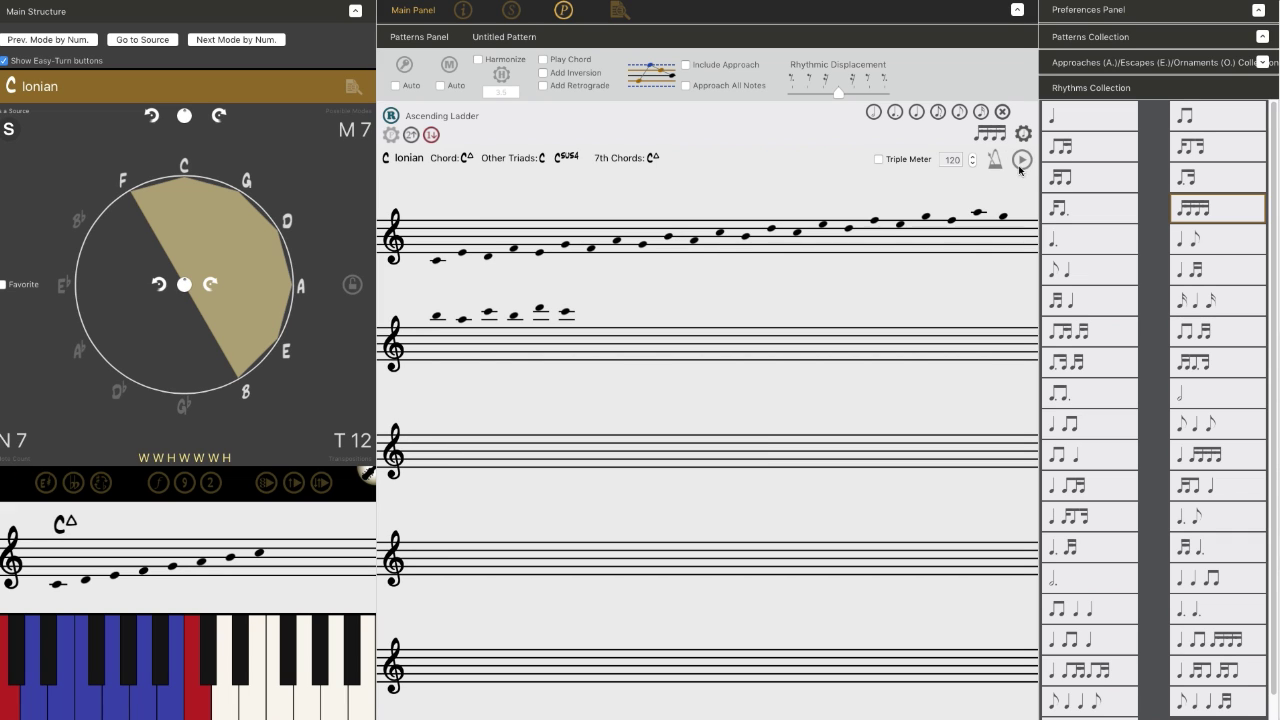
click(1021, 162)
click(543, 86)
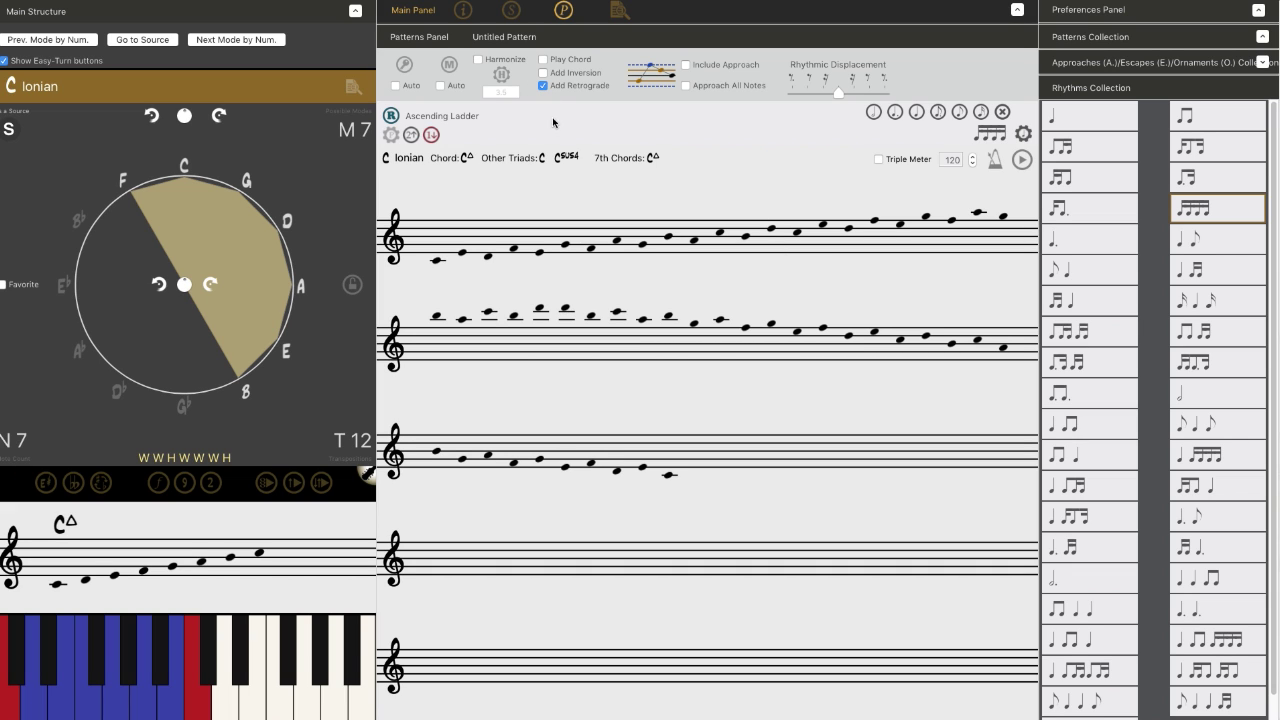
click(543, 59)
Play at tempo 100 in triple meter, then apply a plain eighth-note rhythm.
click(993, 165)
click(972, 164)
click(972, 164)
click(879, 160)
click(1022, 162)
drag(1202, 121, 731, 291)
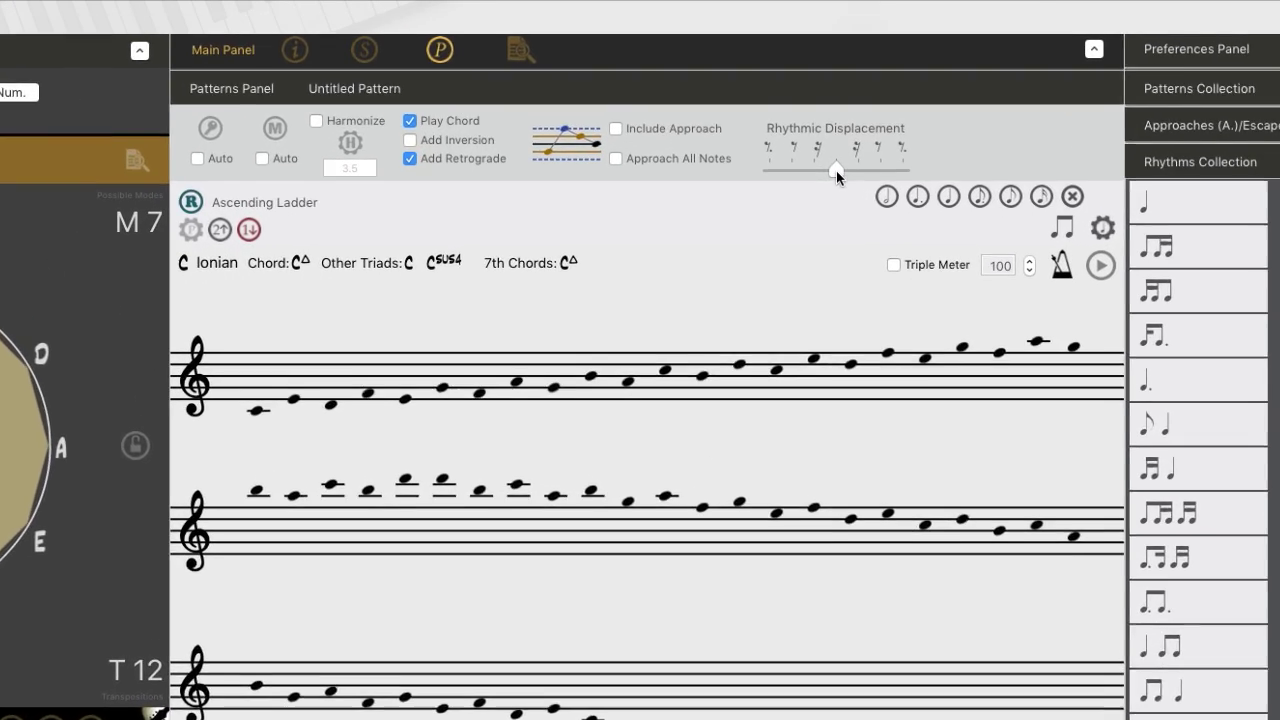
Move the Rhythmic Displacement slider one tick left so the pattern starts as a pickup.
drag(838, 93, 829, 95)
drag(821, 200, 787, 197)
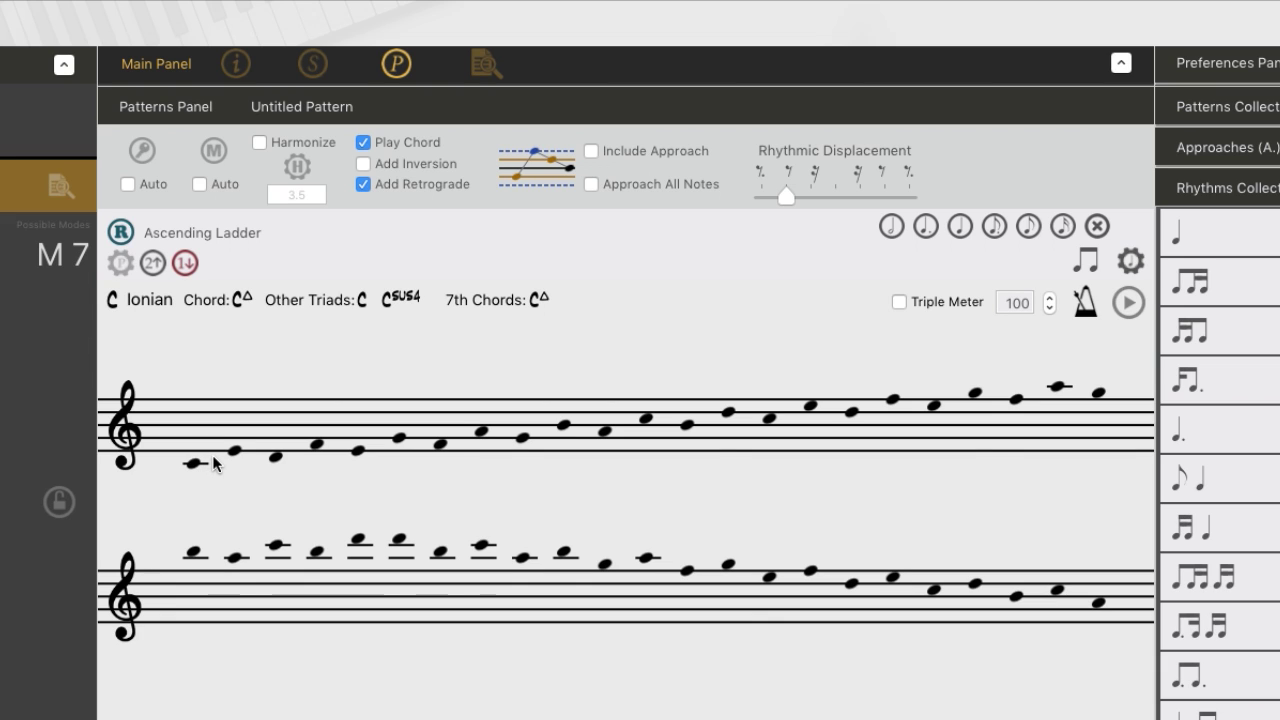
click(1130, 304)
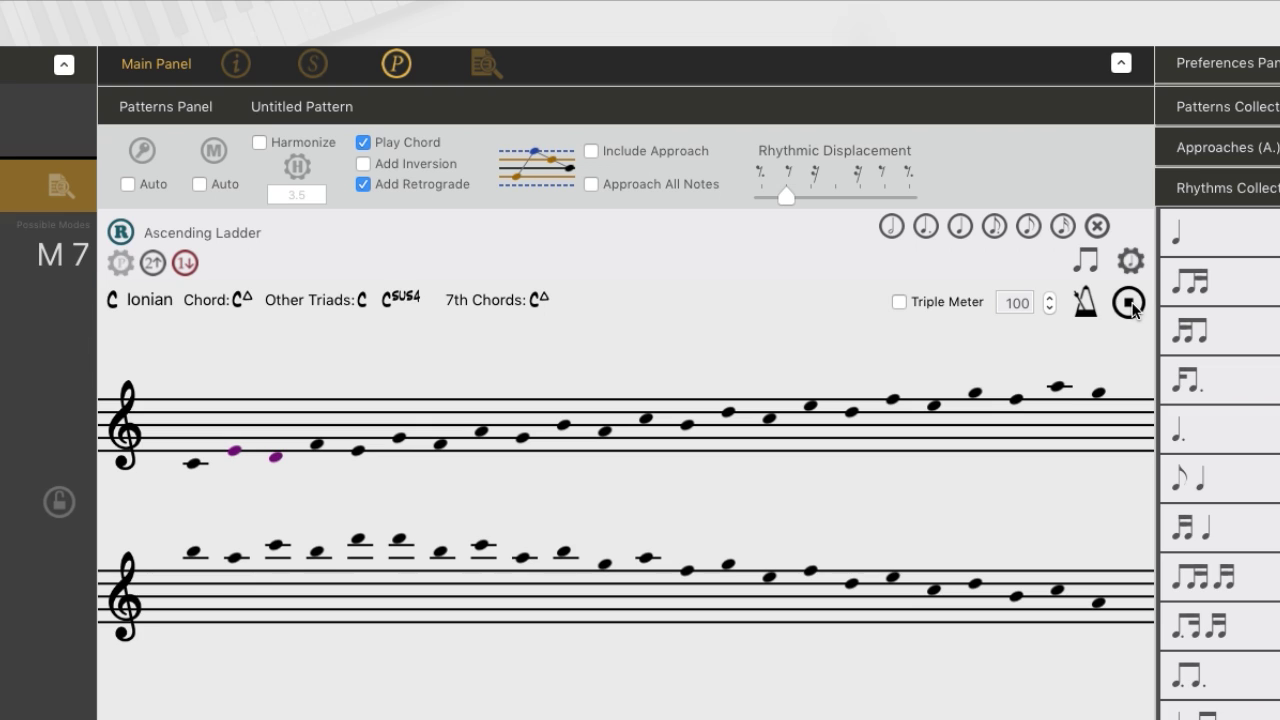
click(1132, 308)
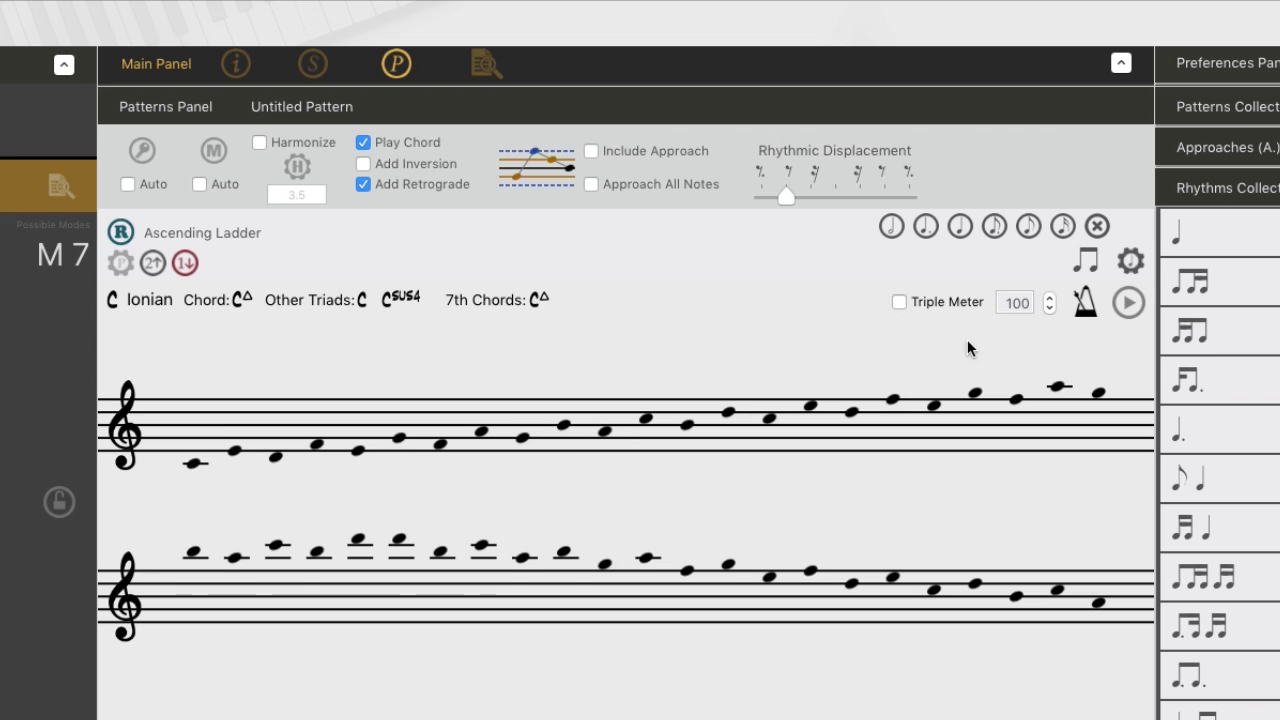
click(1127, 303)
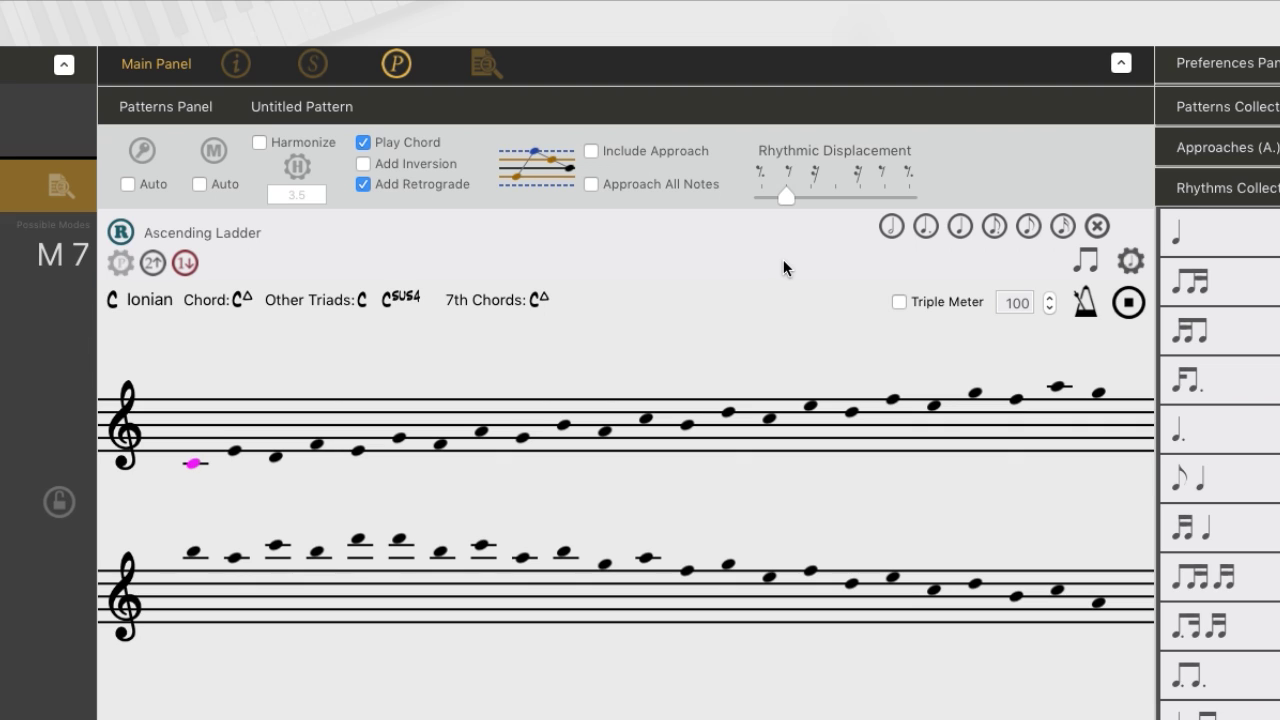
click(1125, 304)
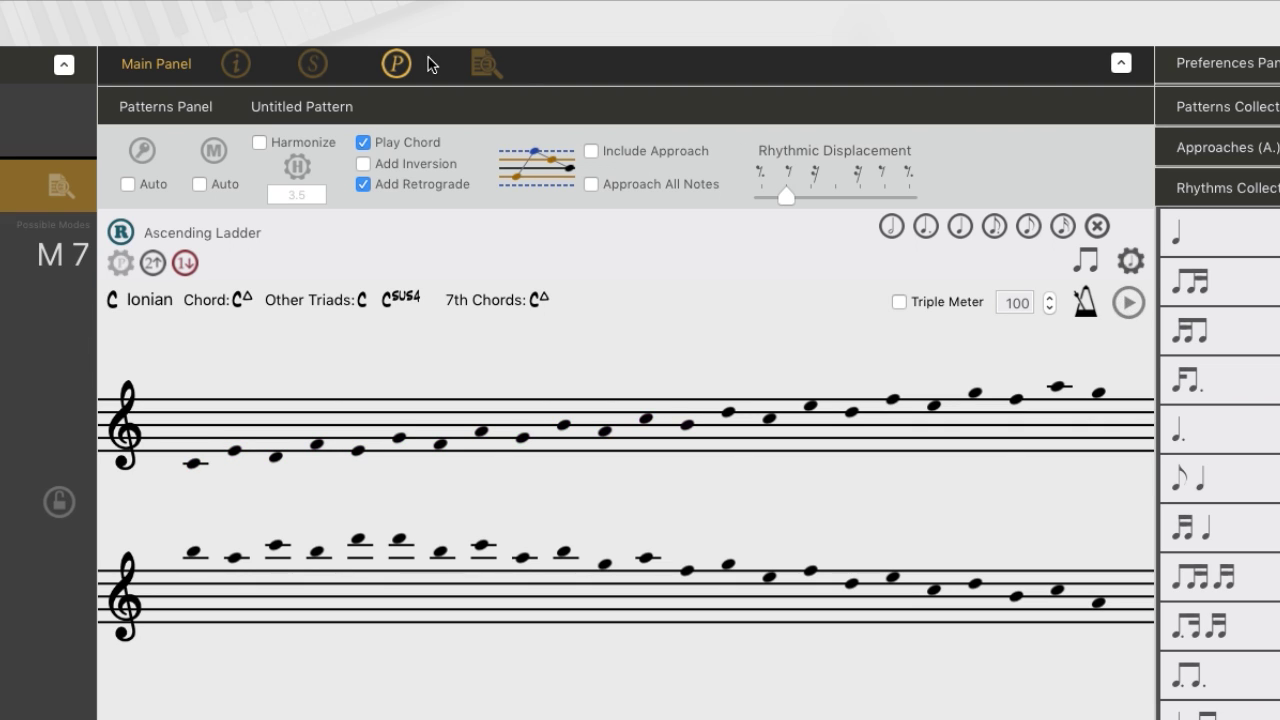
Compare playback with zero displacement and with a delayed start after the first beat.
mouse_move(562, 158)
click(835, 187)
click(1133, 311)
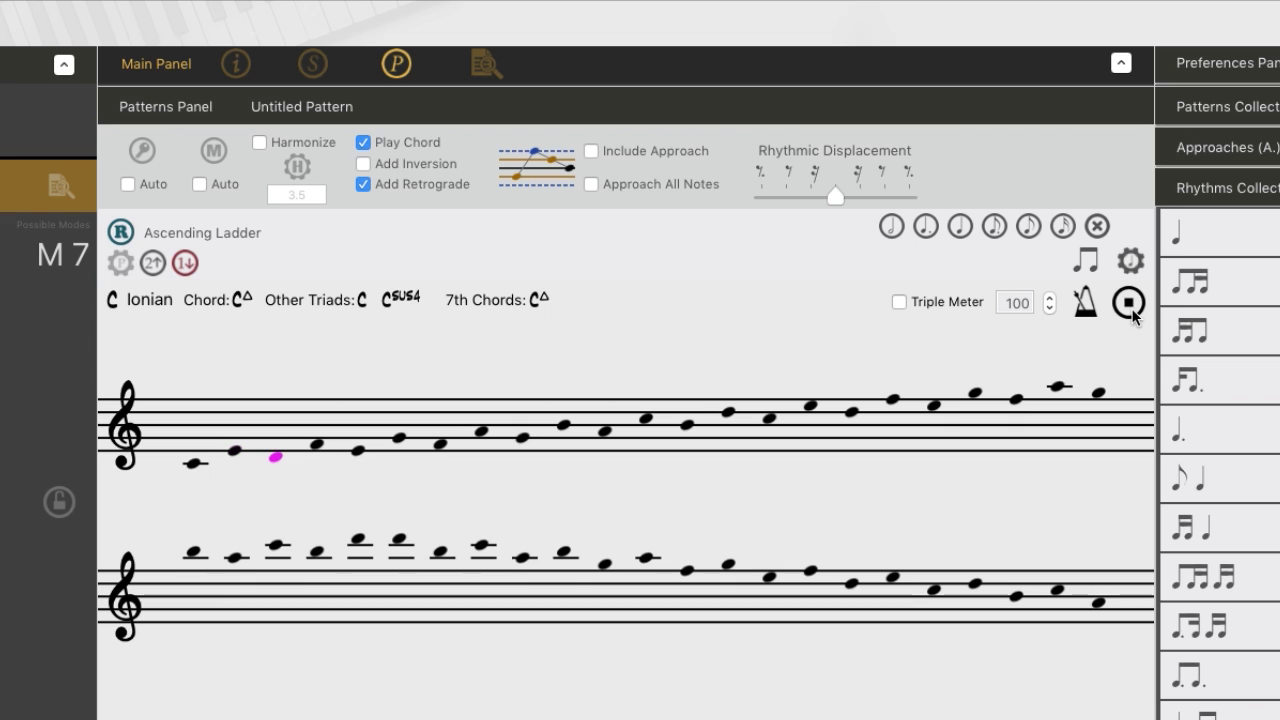
click(1130, 305)
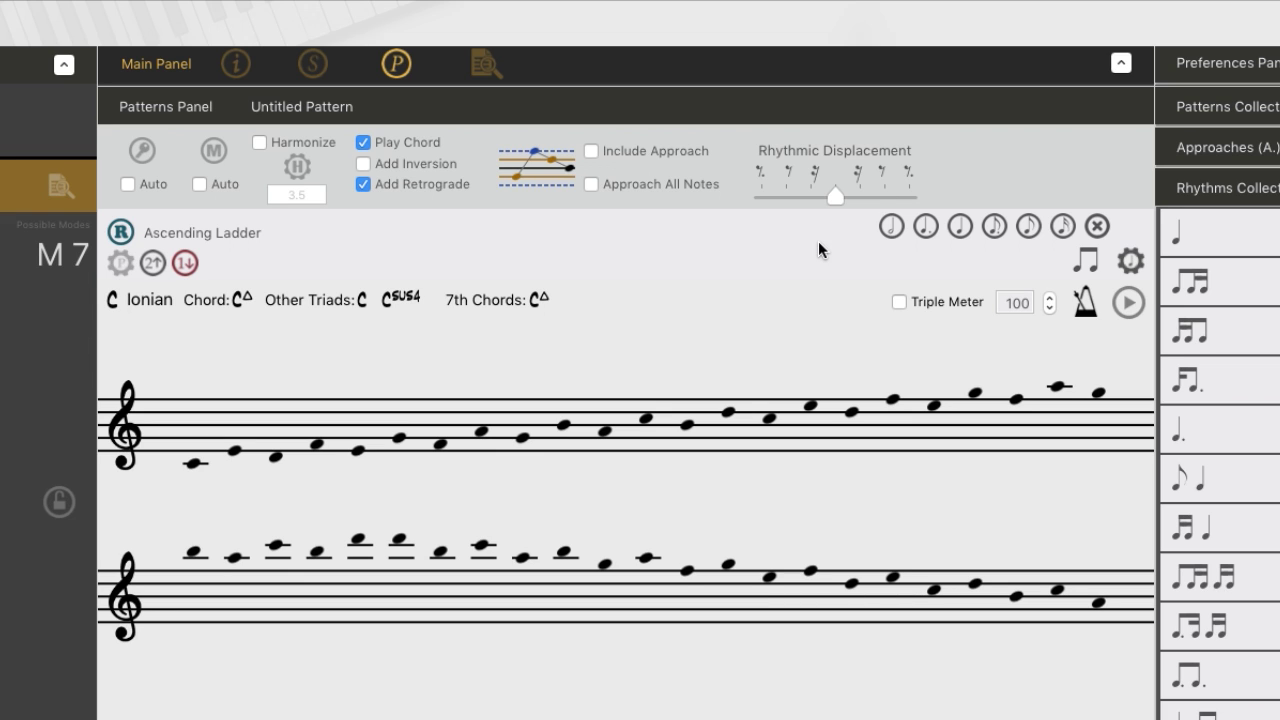
click(880, 190)
click(1121, 308)
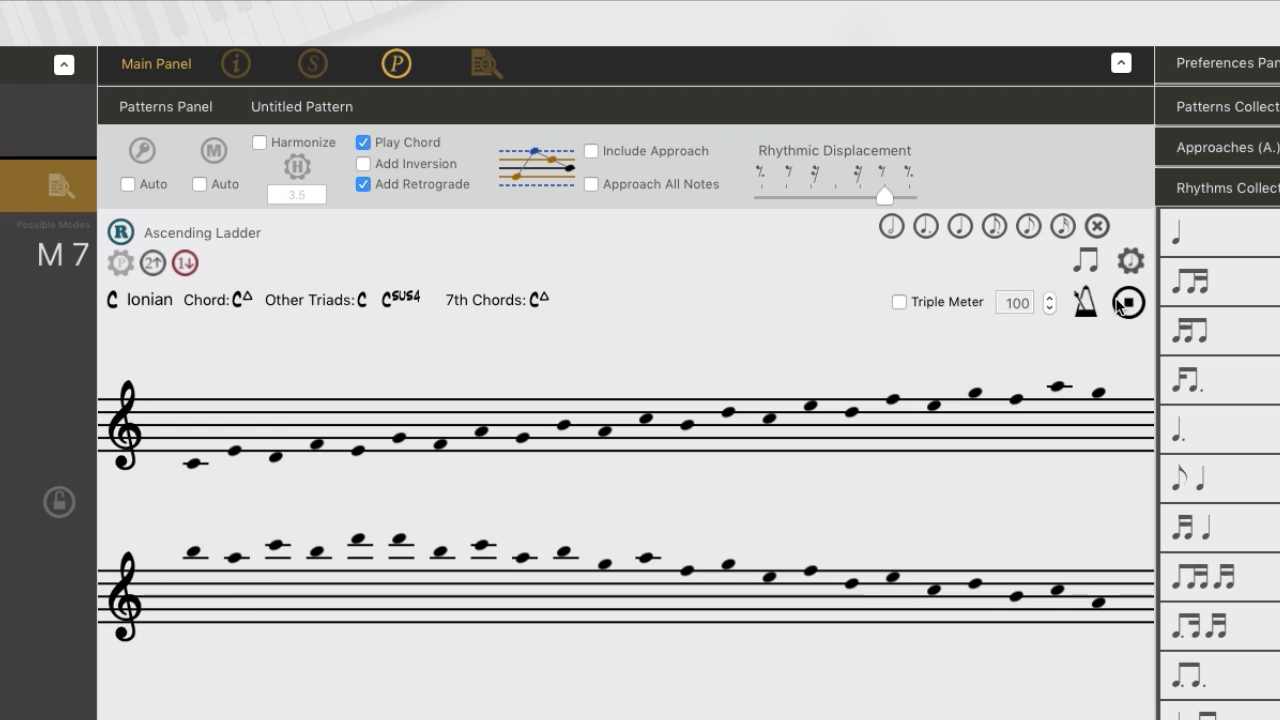
click(1119, 307)
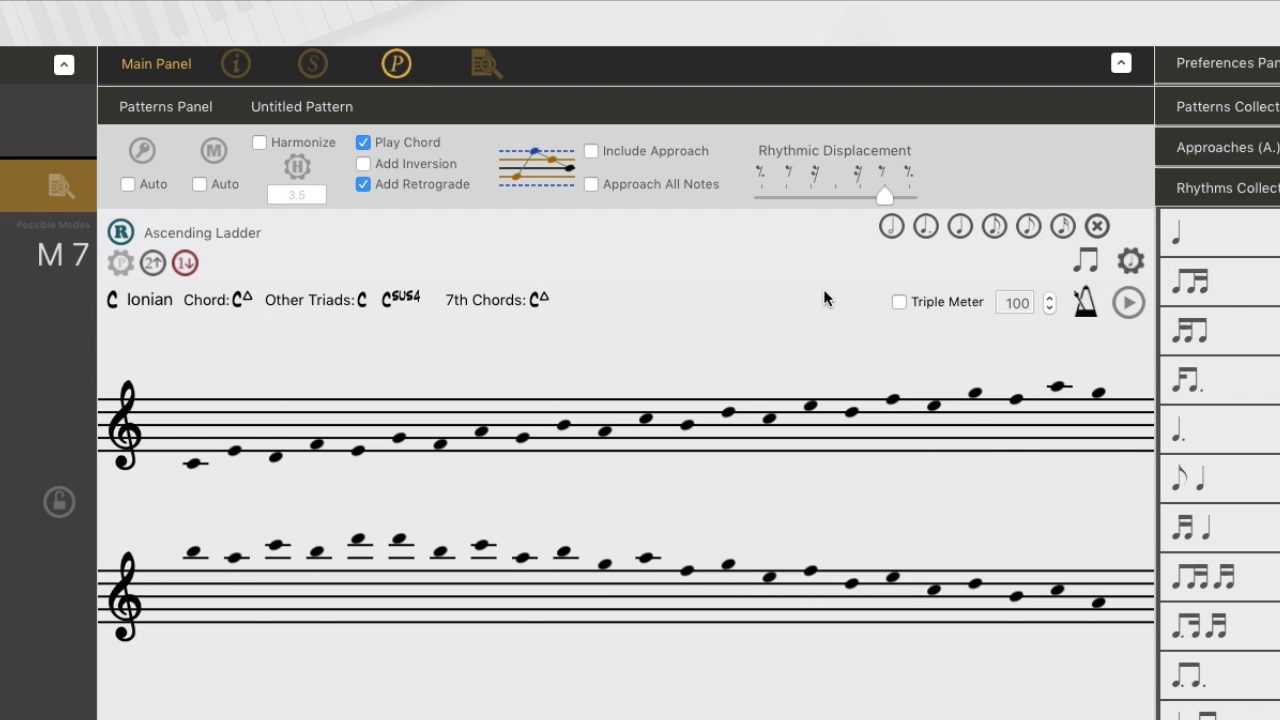
Apply the dotted eighth–sixteenth rhythm and slide the displacement back toward the pickup side.
click(1204, 388)
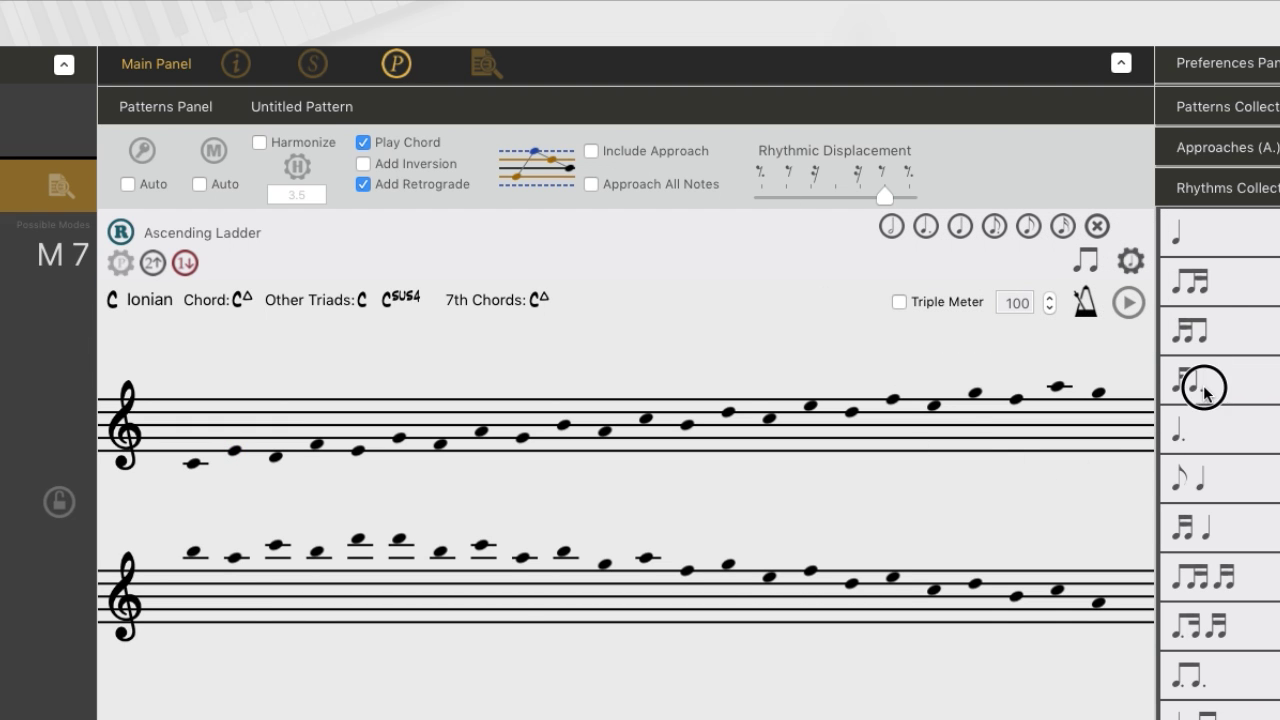
drag(1204, 388, 605, 437)
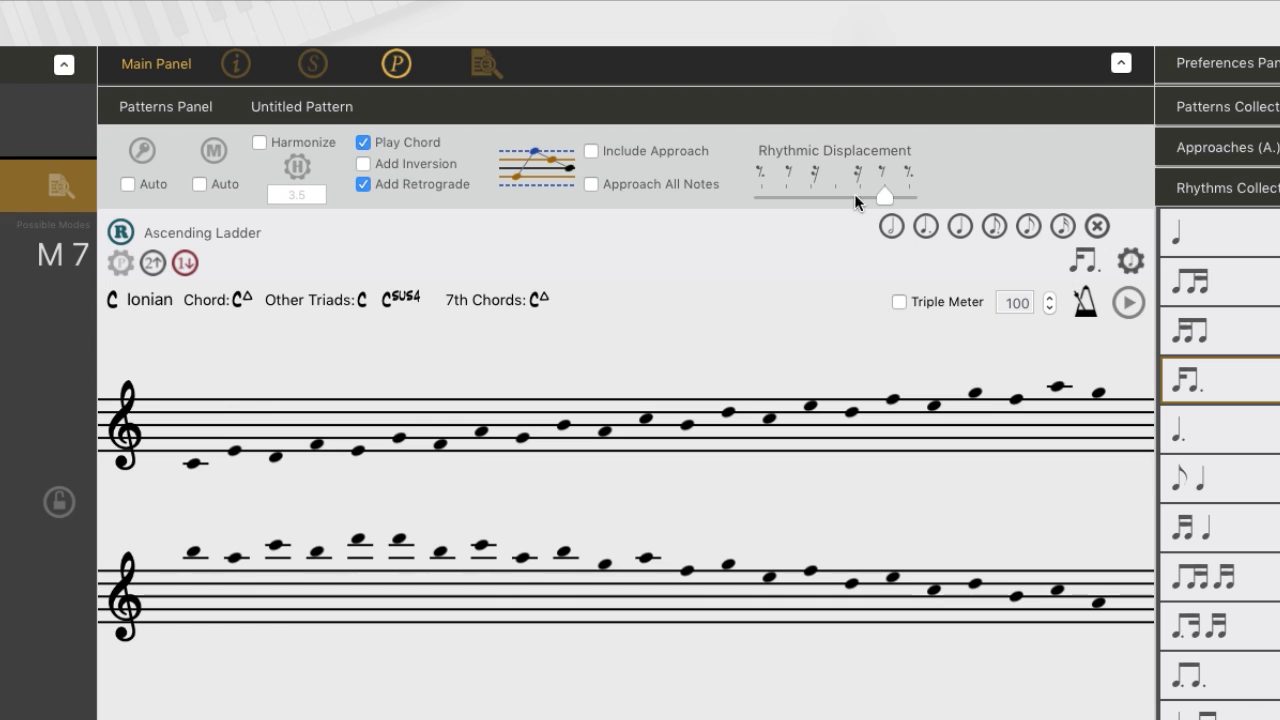
drag(882, 197, 818, 197)
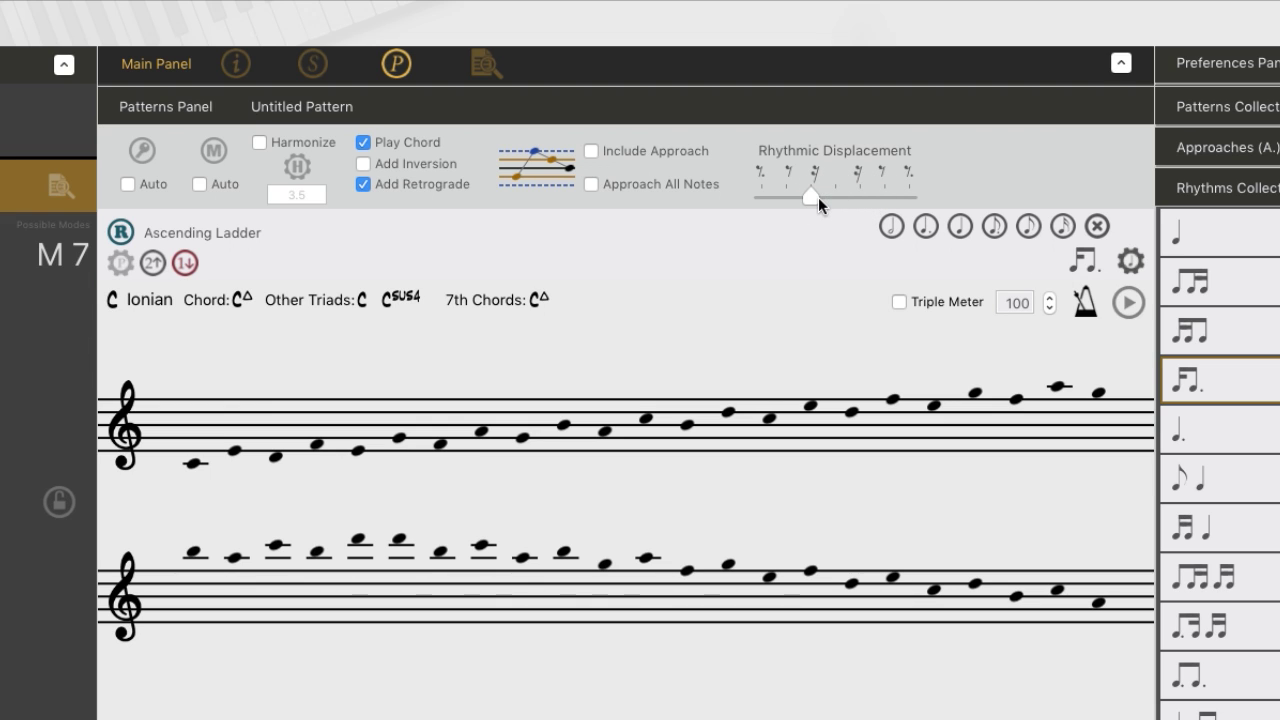
Play the dotted-rhythm pattern, then centre the displacement slider so it starts on the beat.
click(1133, 306)
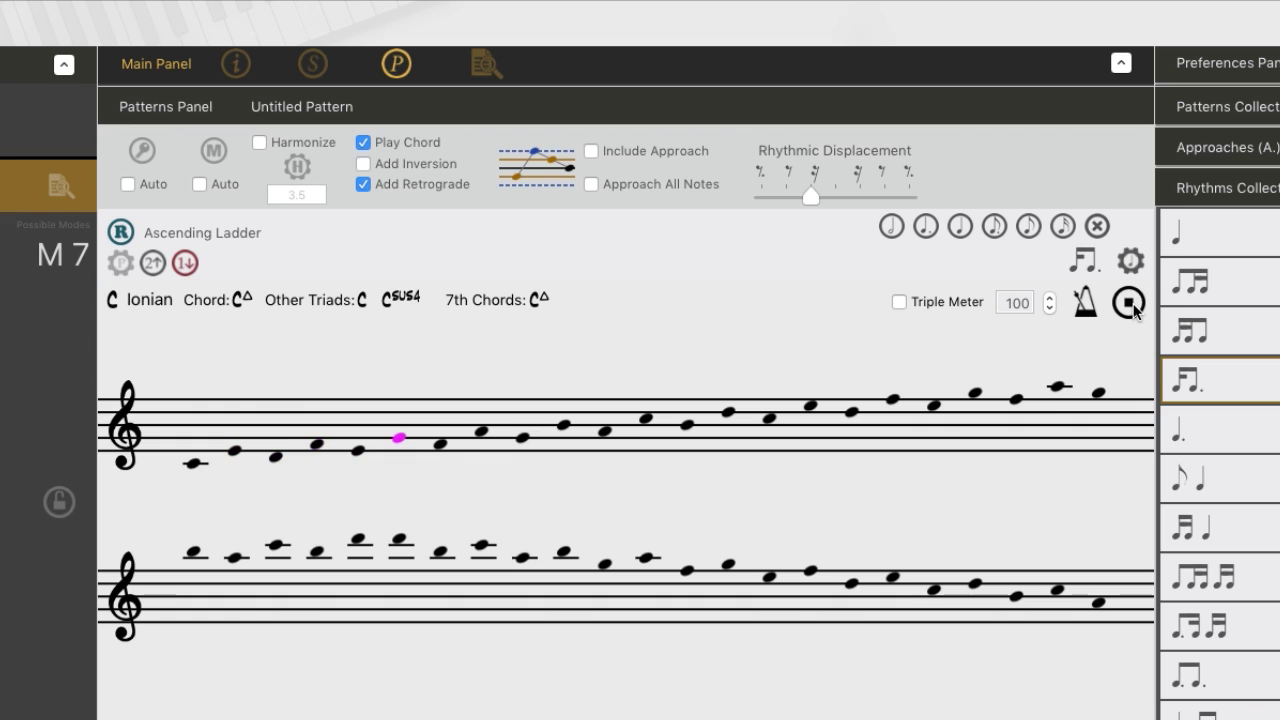
click(1133, 308)
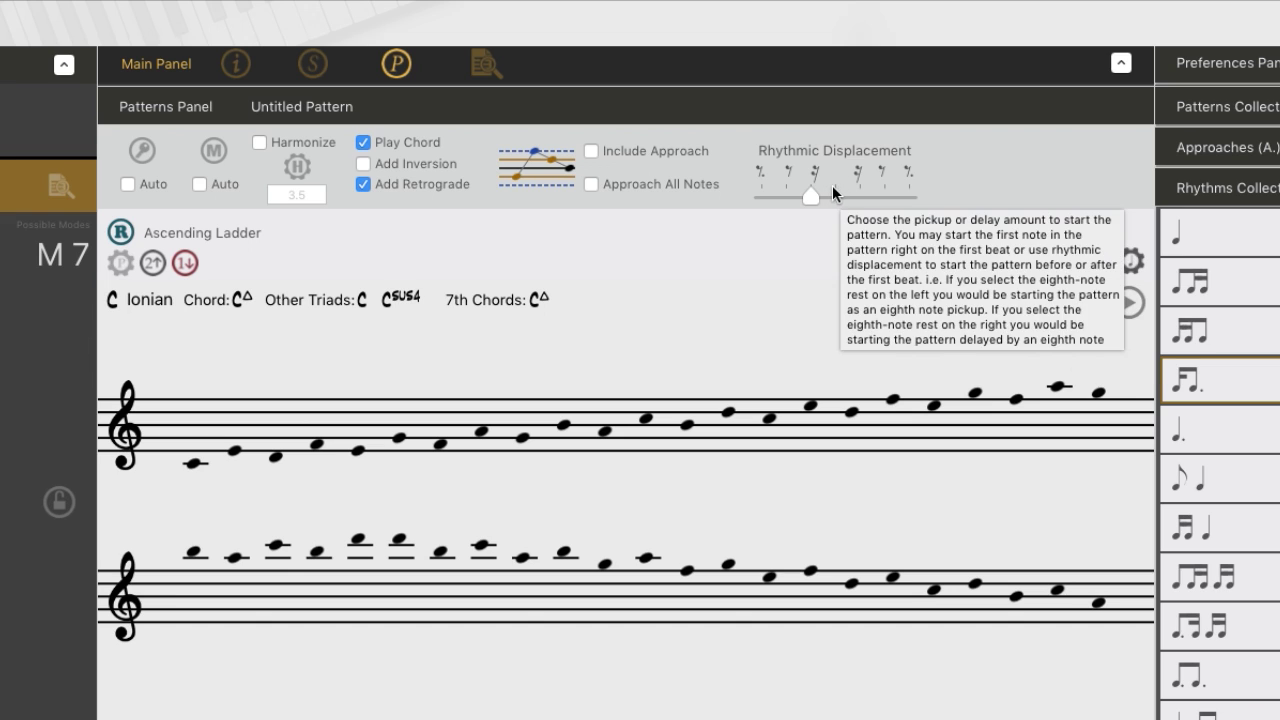
click(833, 188)
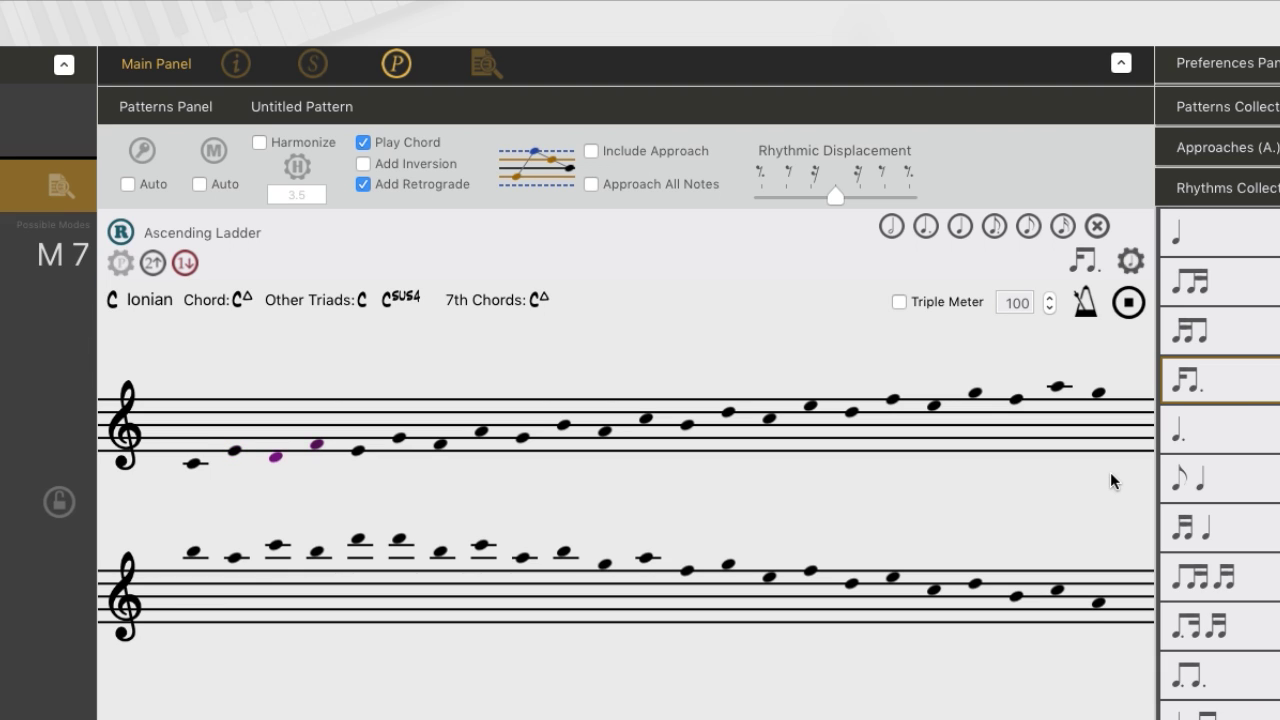
click(1130, 313)
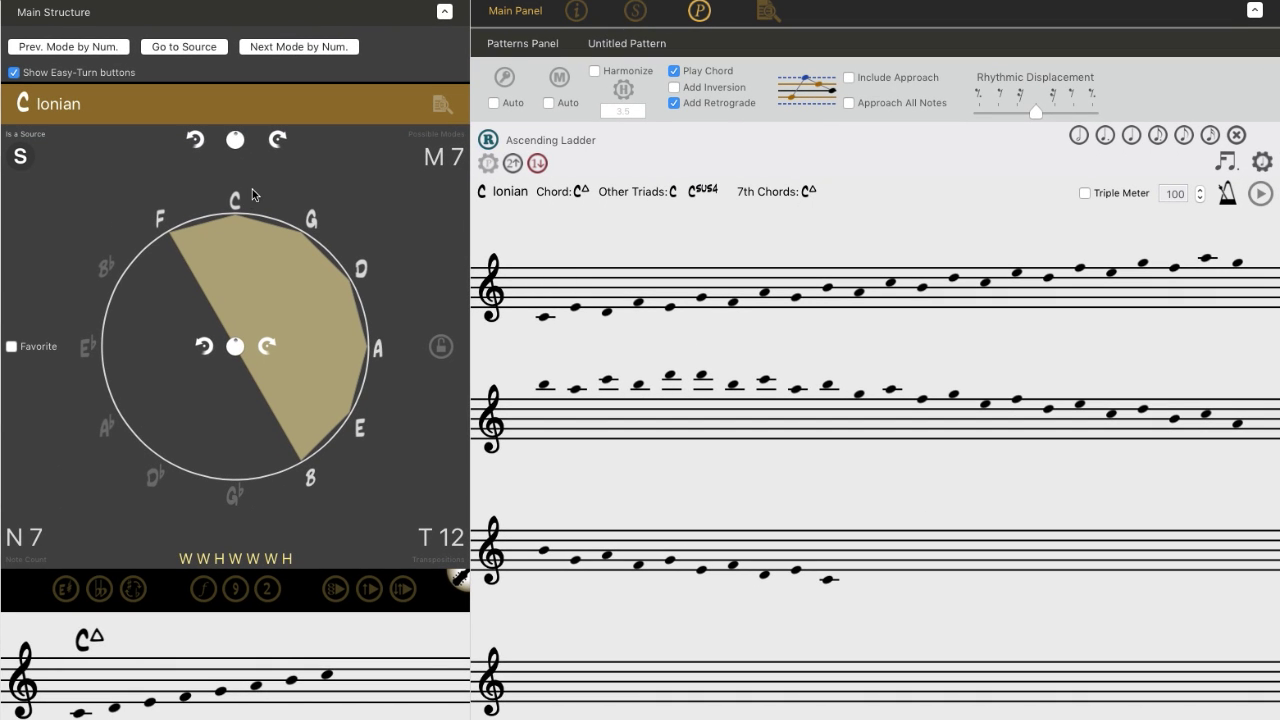
Rotate the circle from C to F so the Ascending Ladder and mode become F Ionian.
click(276, 141)
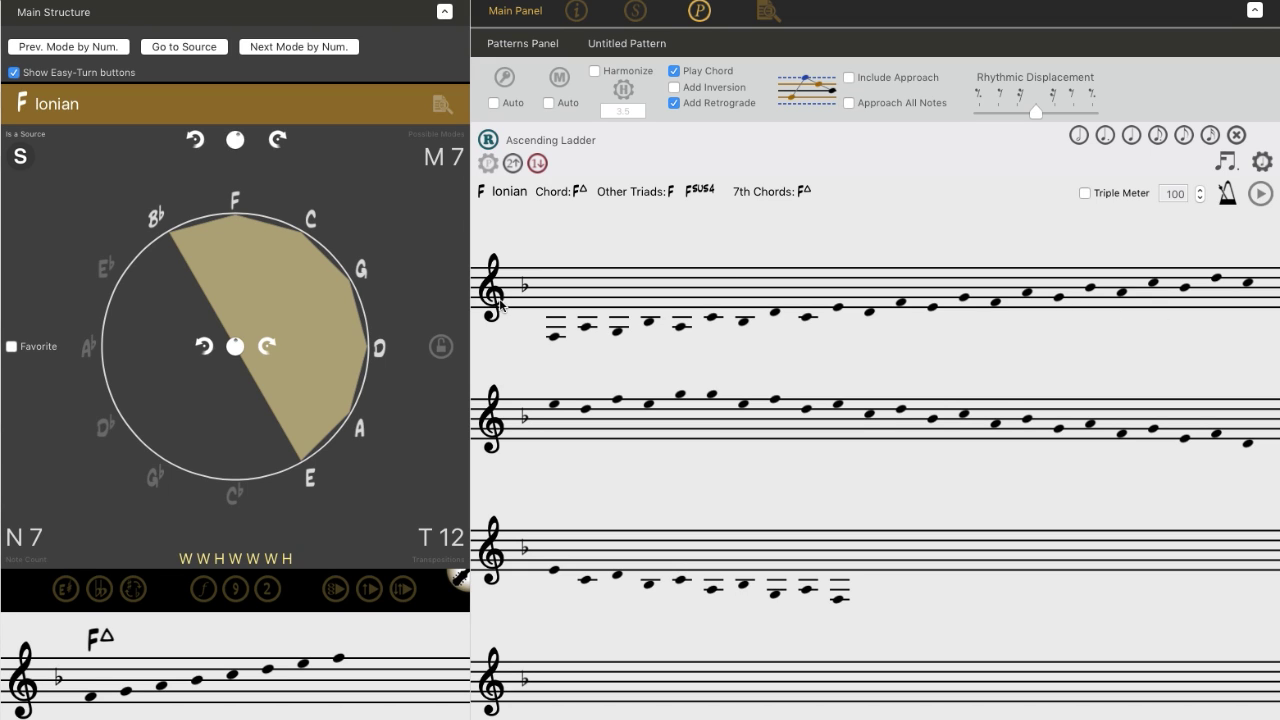
click(562, 334)
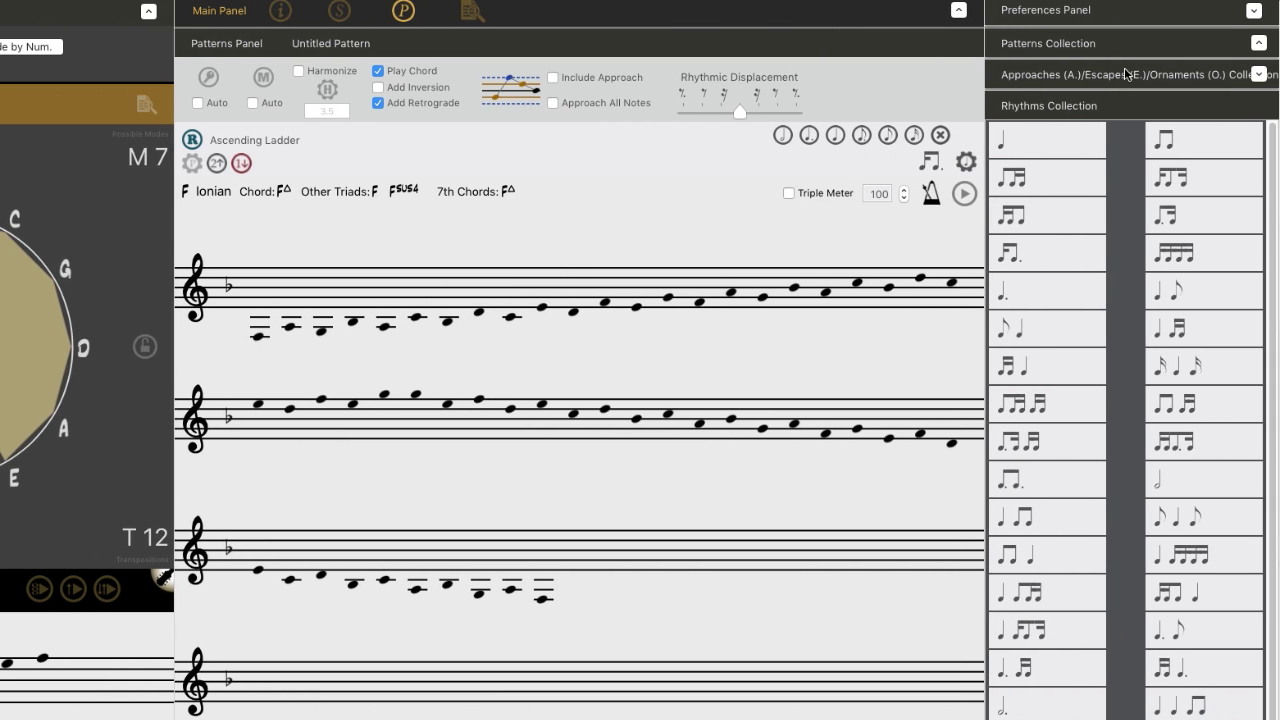
In Preferences, turn off Use Key Signatures to show written B♭s, then turn it back on.
click(1251, 18)
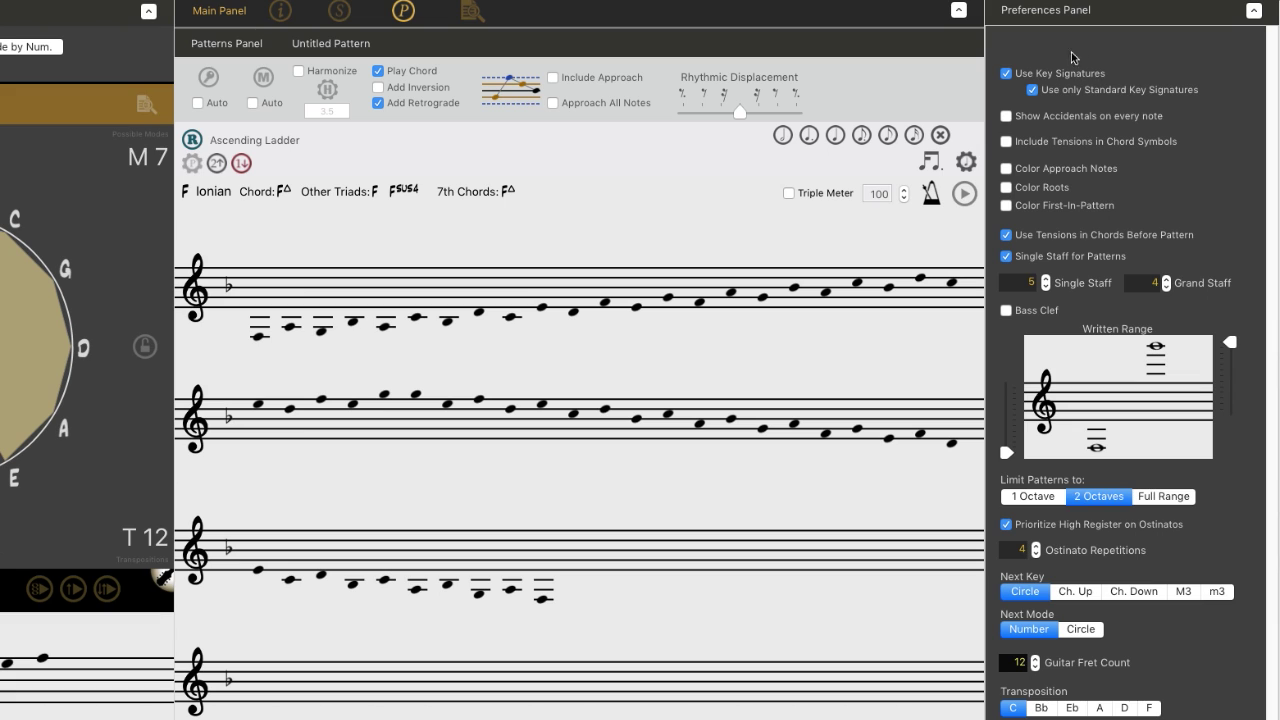
click(1006, 75)
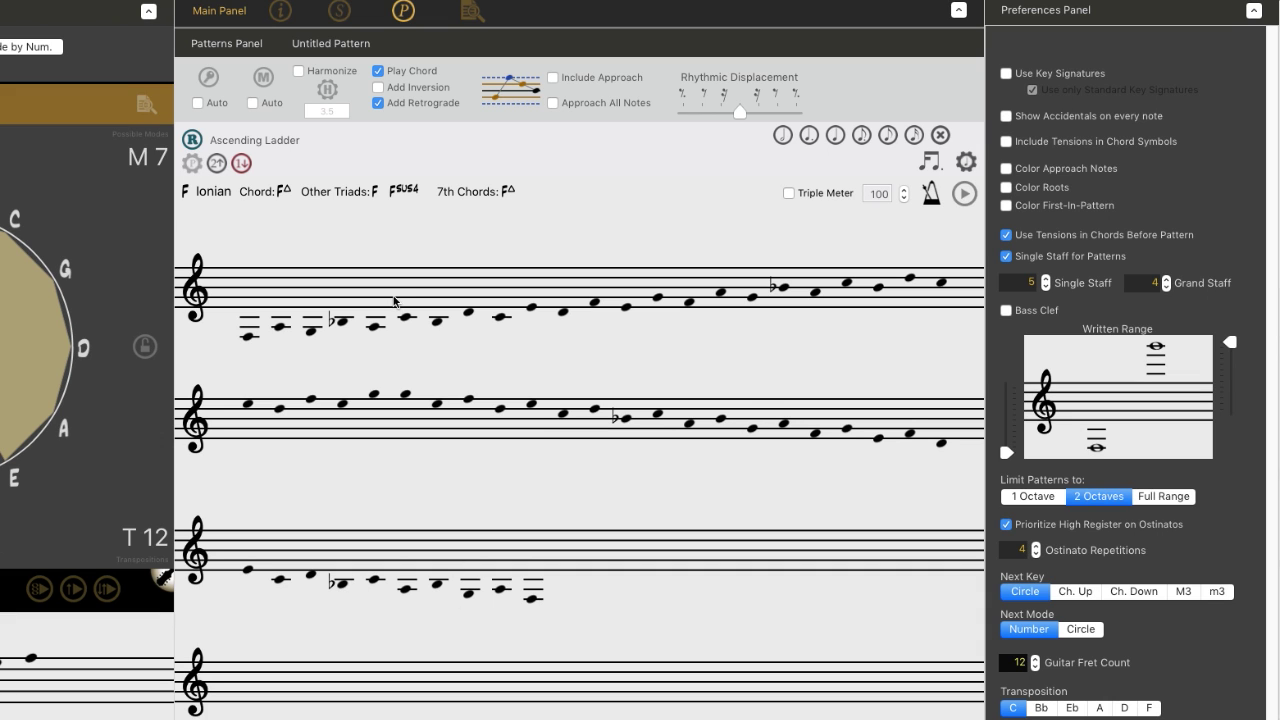
click(1009, 74)
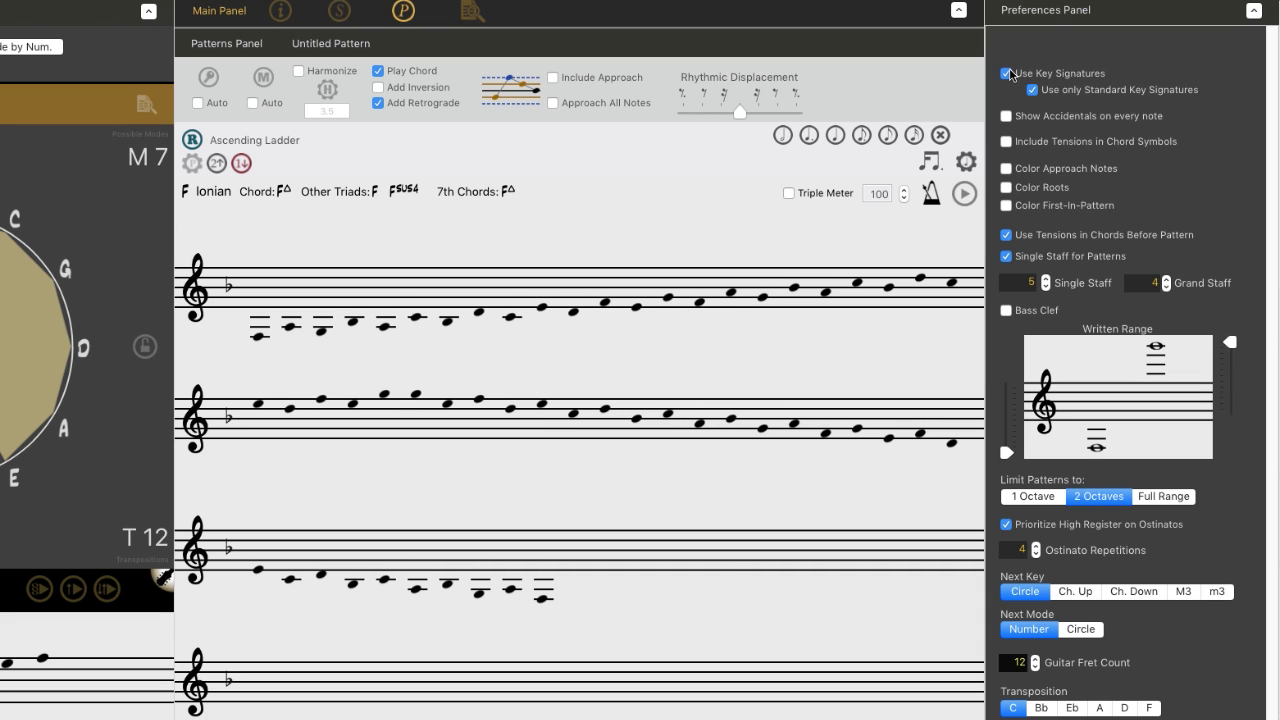
Step the Ascending Ladder through every key of the circle of fifths from B♭ back to F, then back to C.
click(206, 80)
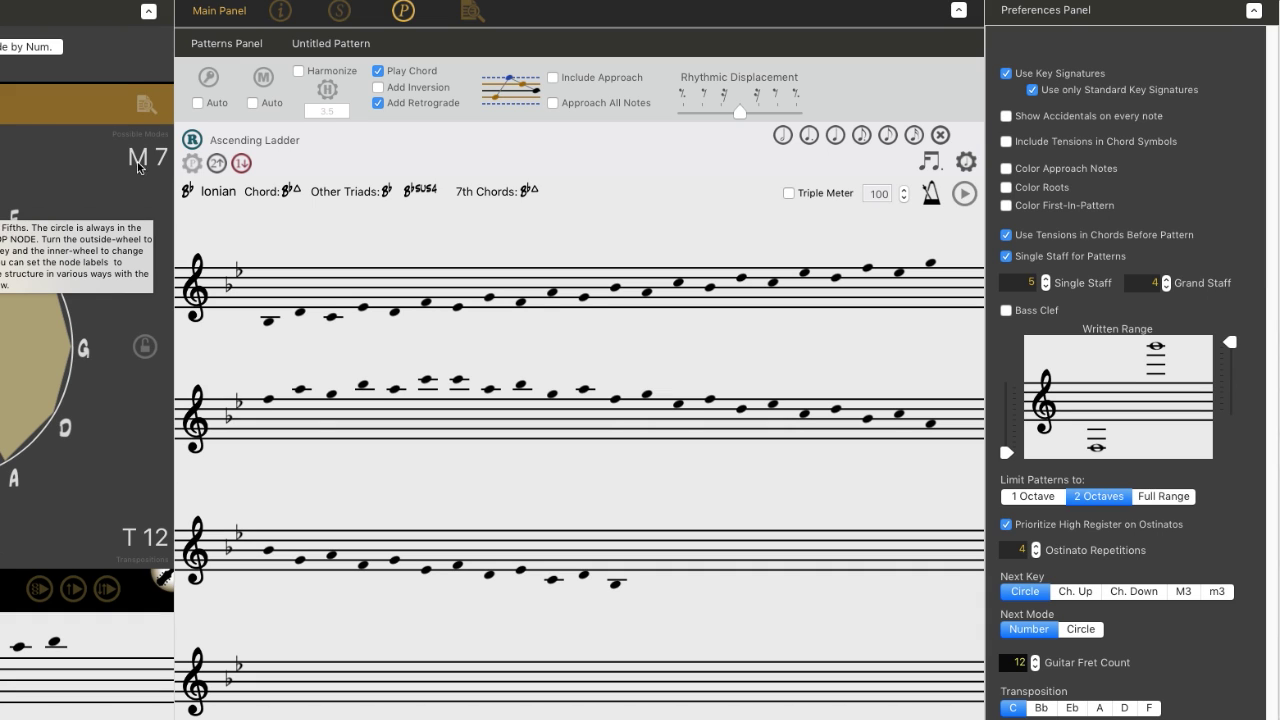
click(207, 79)
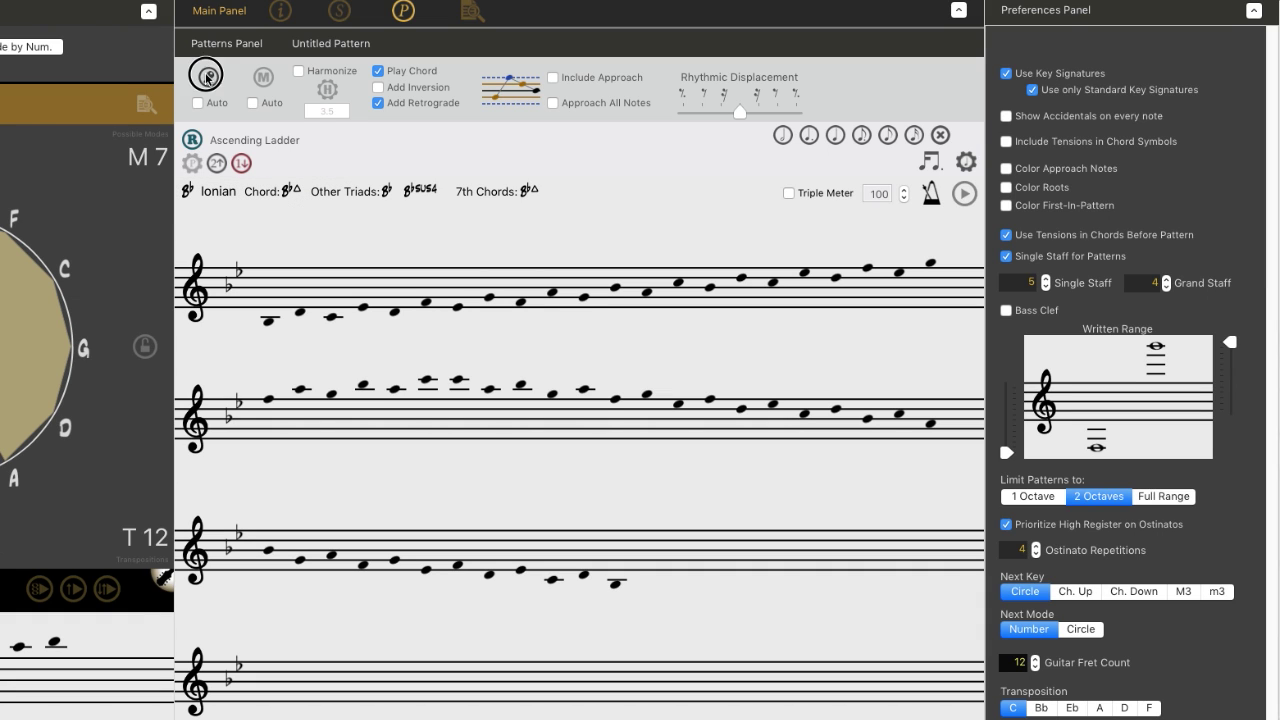
click(207, 79)
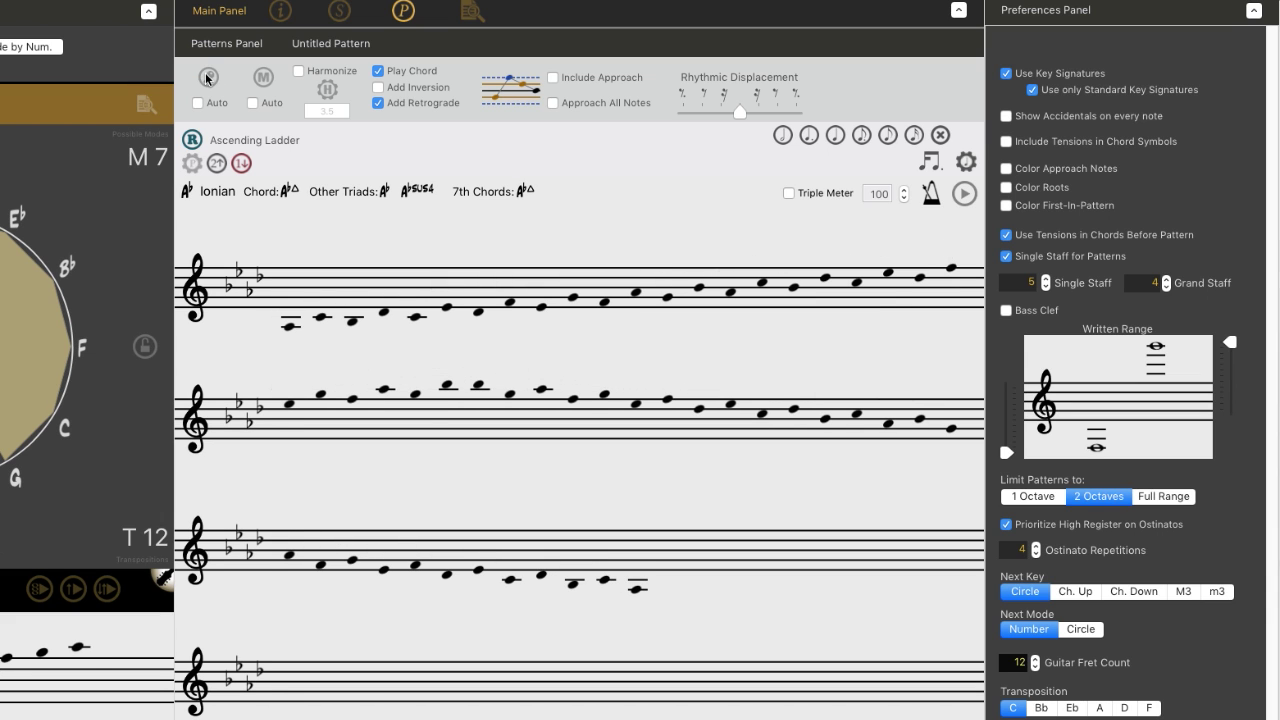
click(207, 79)
click(207, 79)
click(207, 79)
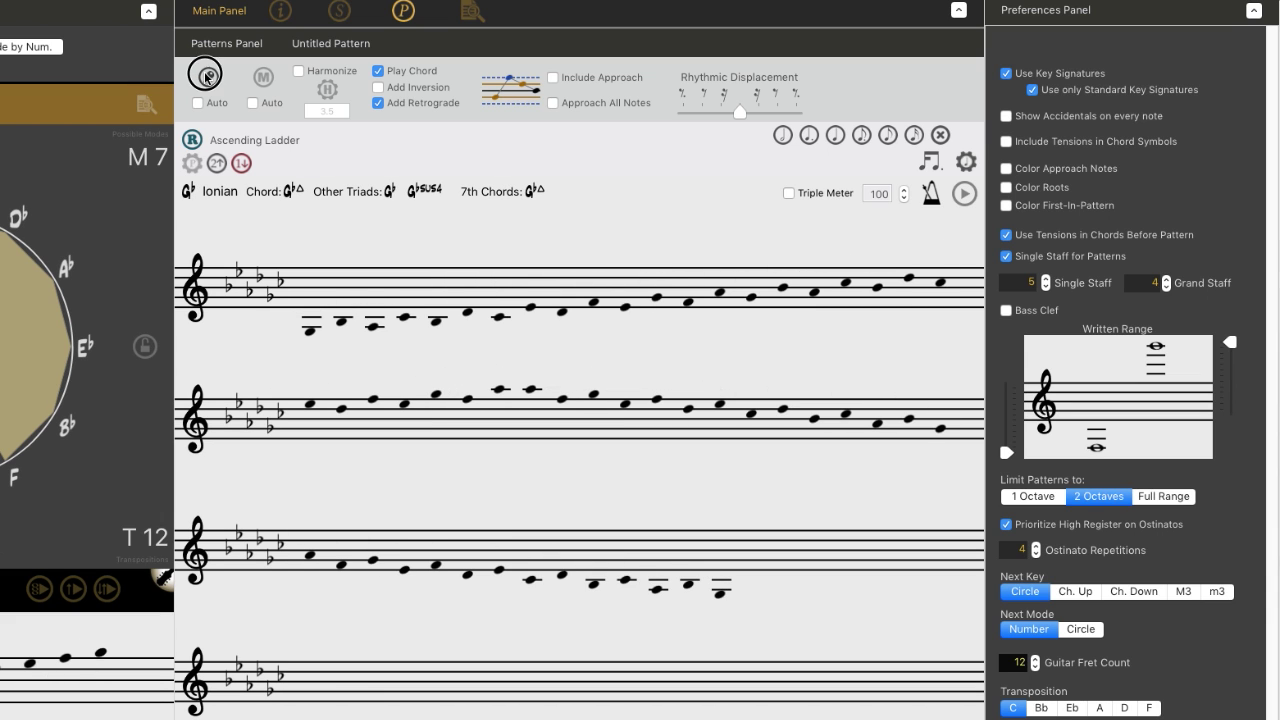
click(207, 79)
click(207, 79)
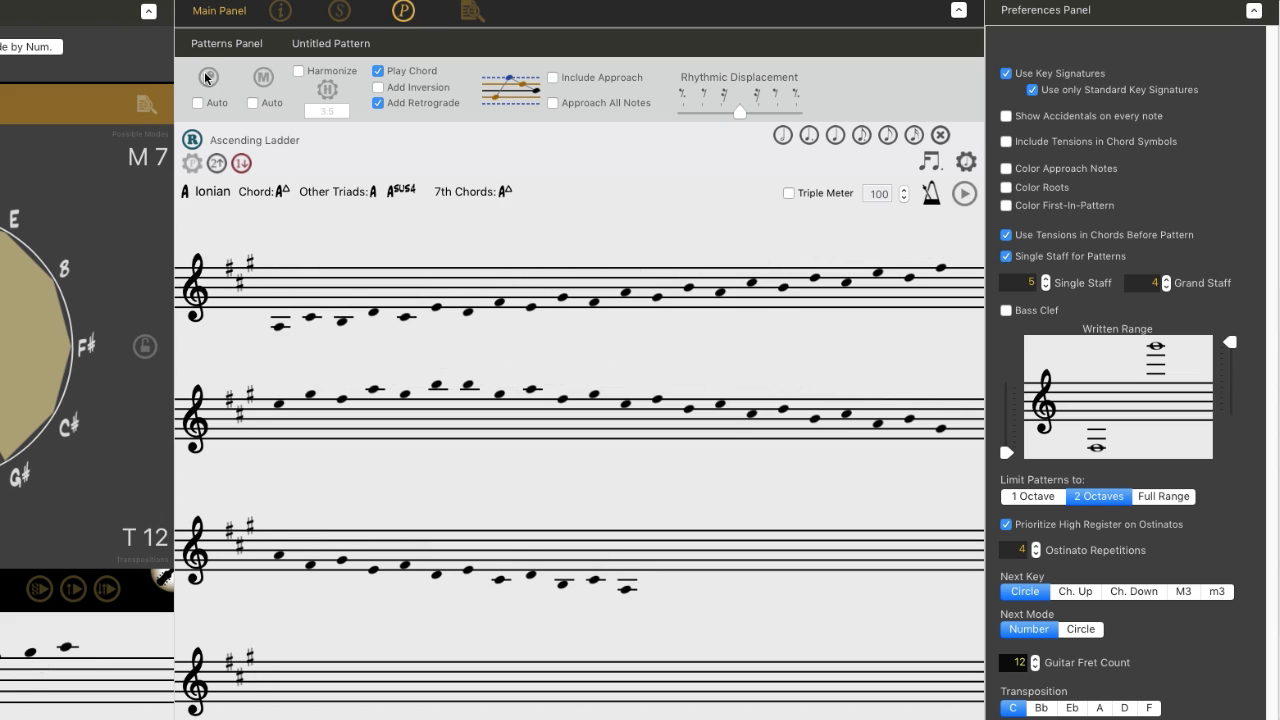
click(207, 79)
click(207, 79)
click(207, 79)
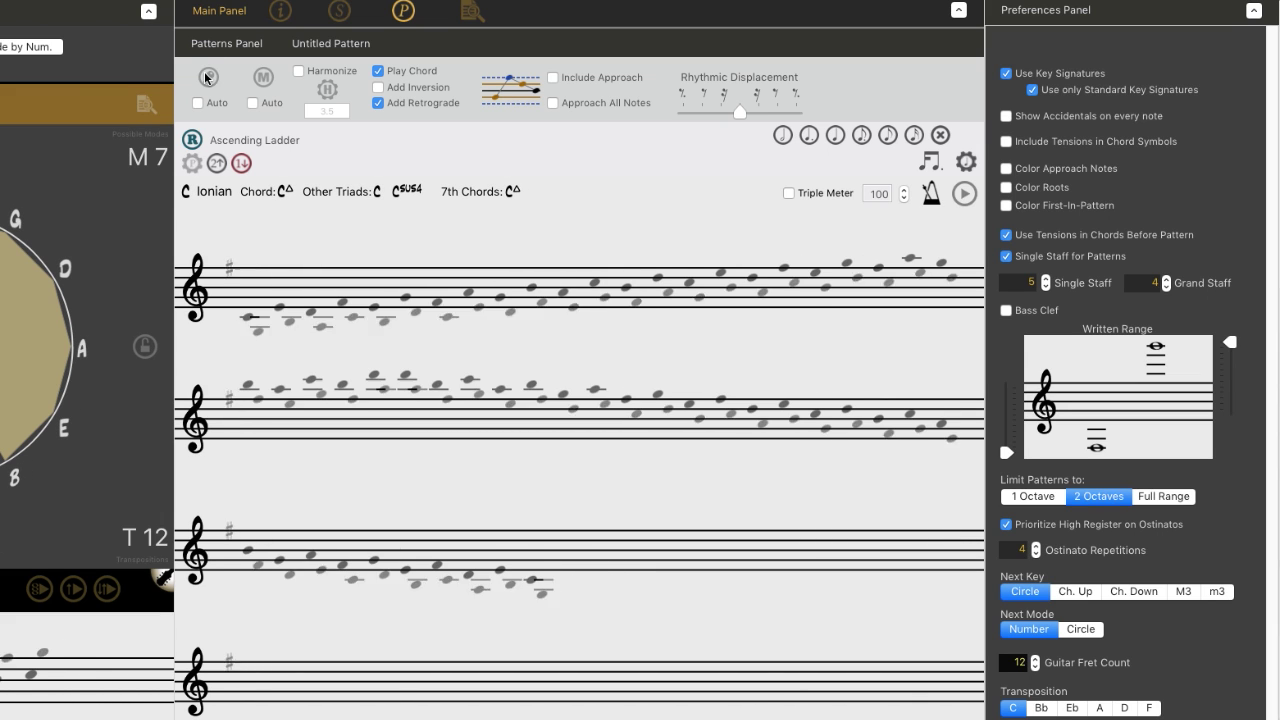
click(207, 79)
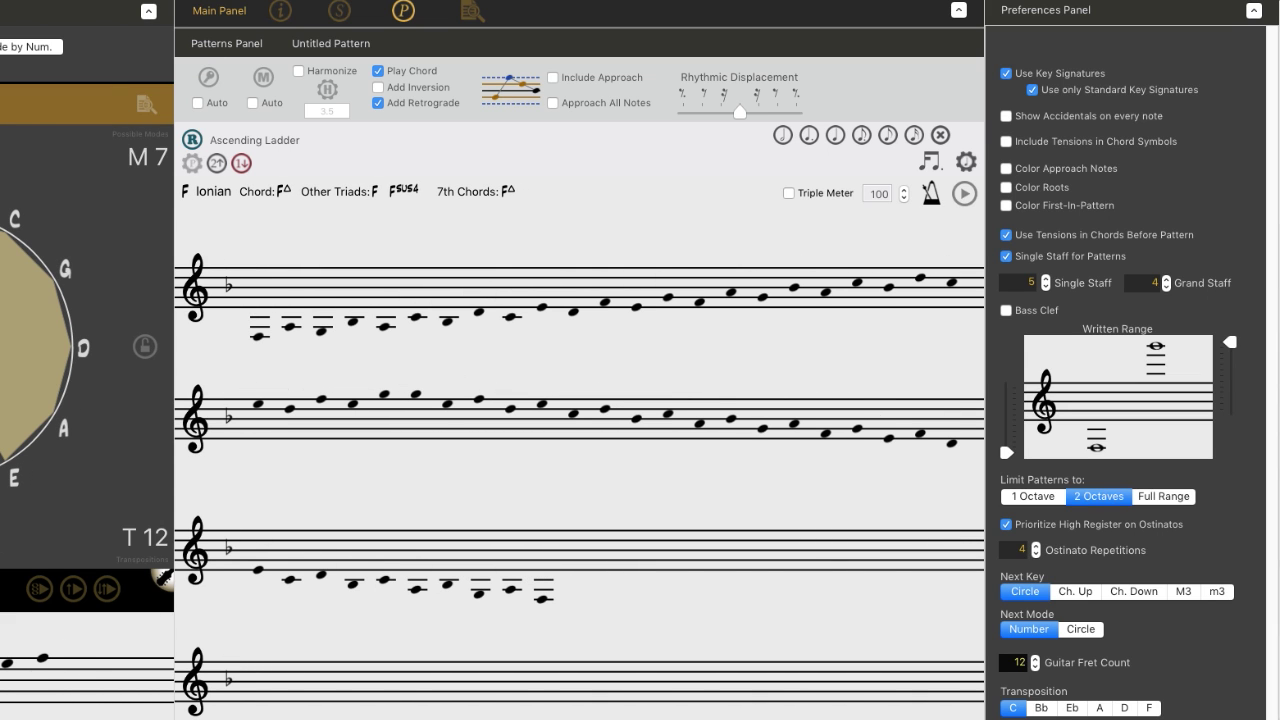
key(Left)
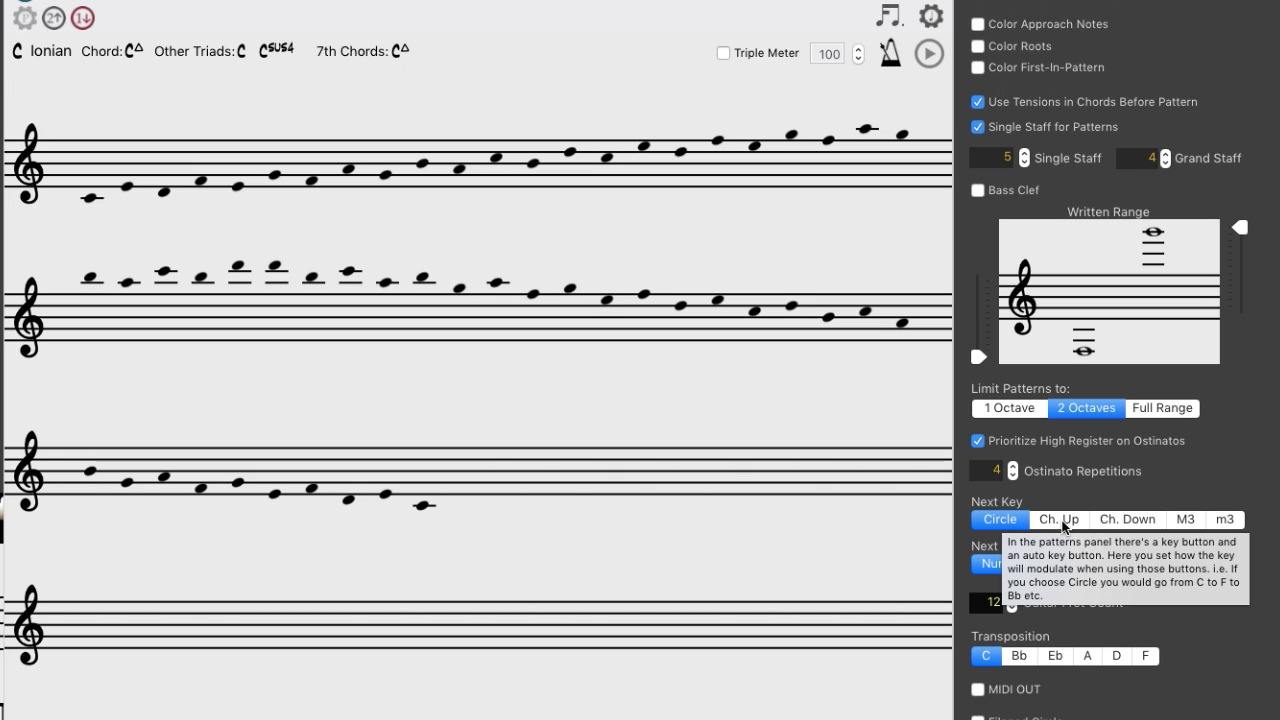
Set Next Key to Ch. Up and raise the pattern five semitones up to F.
click(1062, 520)
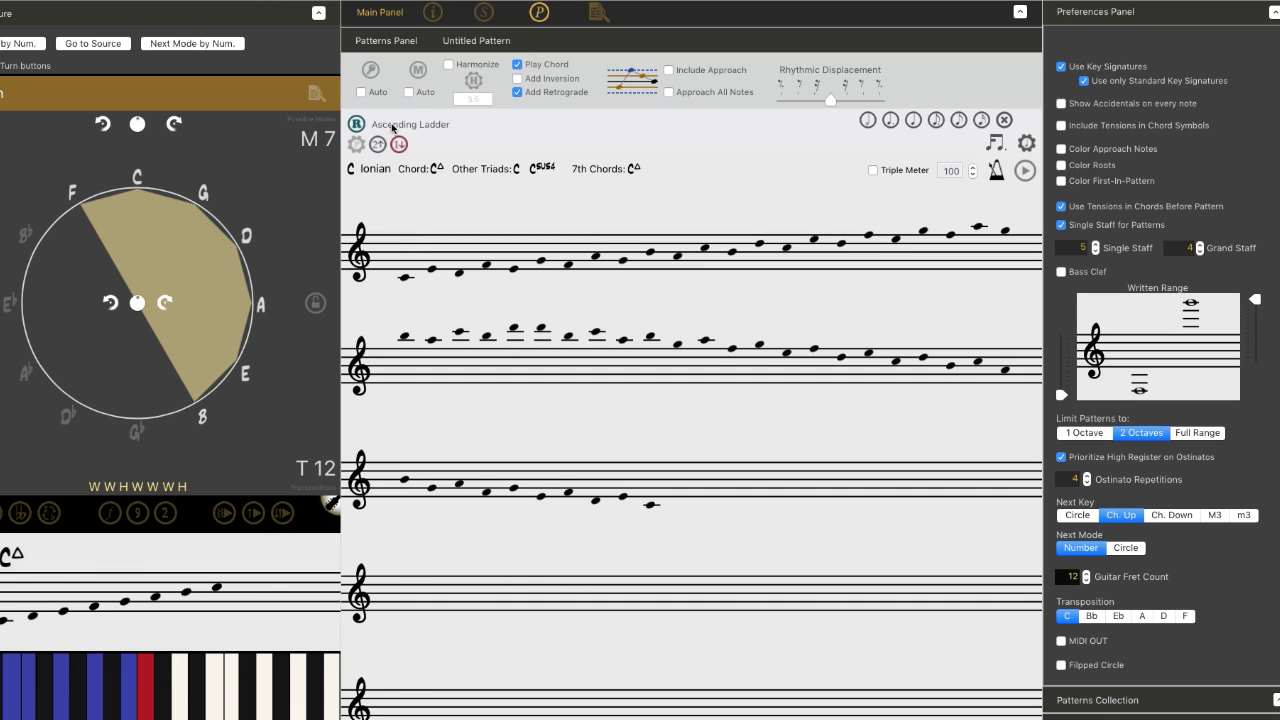
click(371, 75)
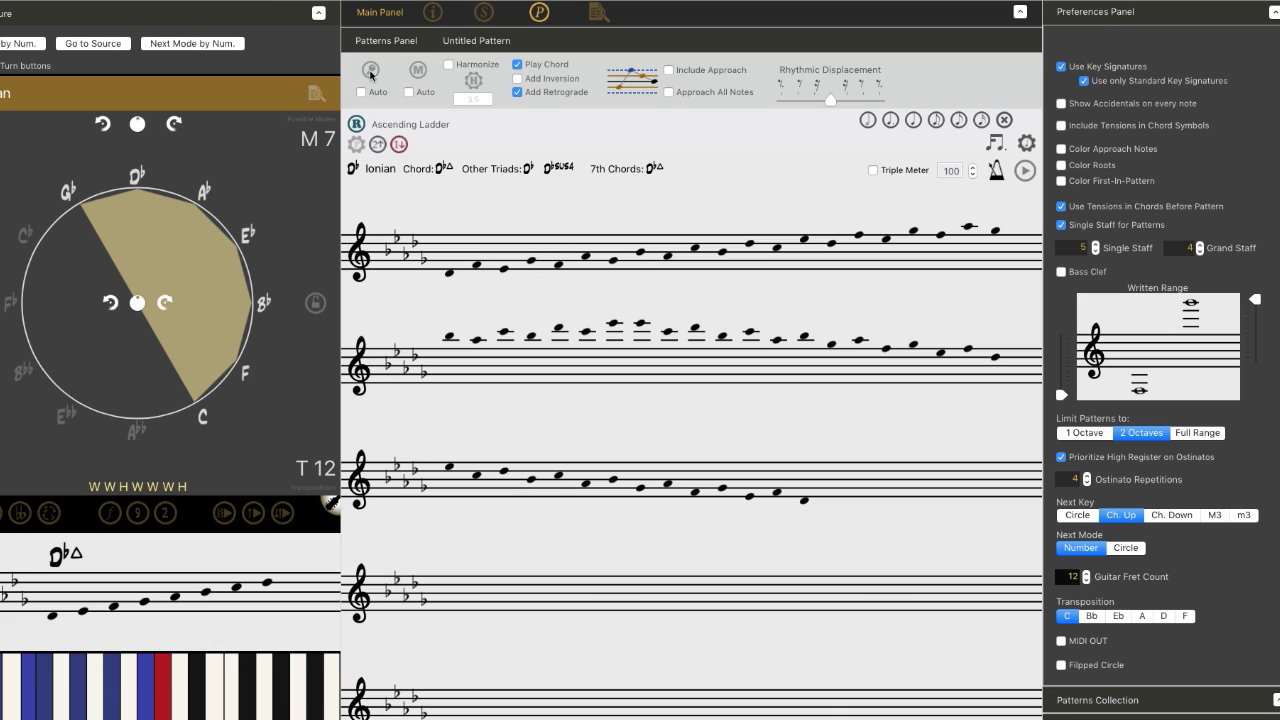
click(370, 75)
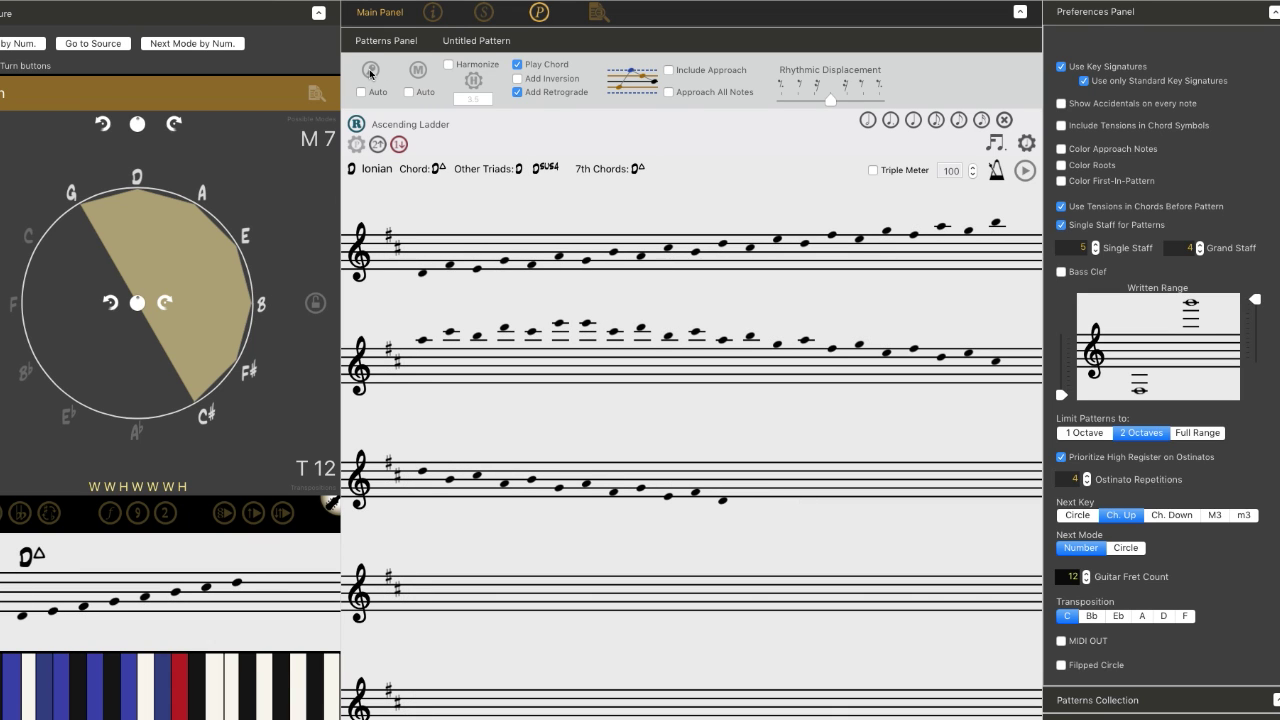
click(370, 74)
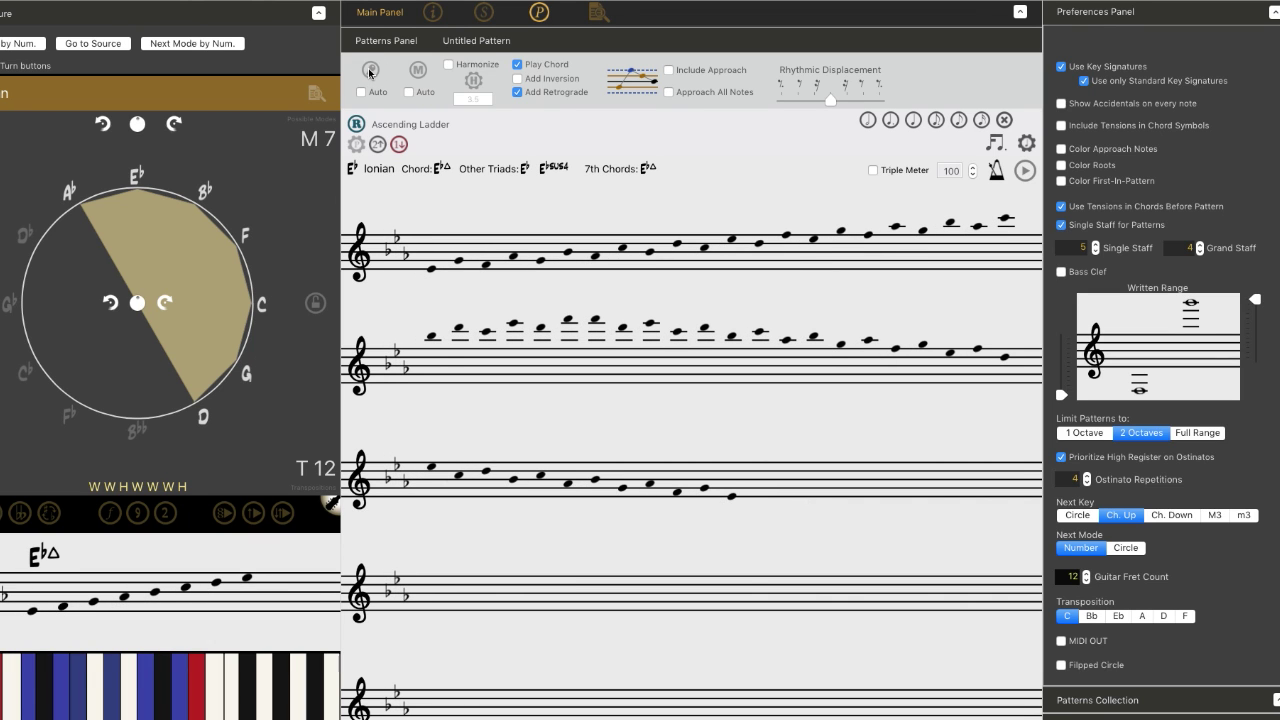
click(369, 72)
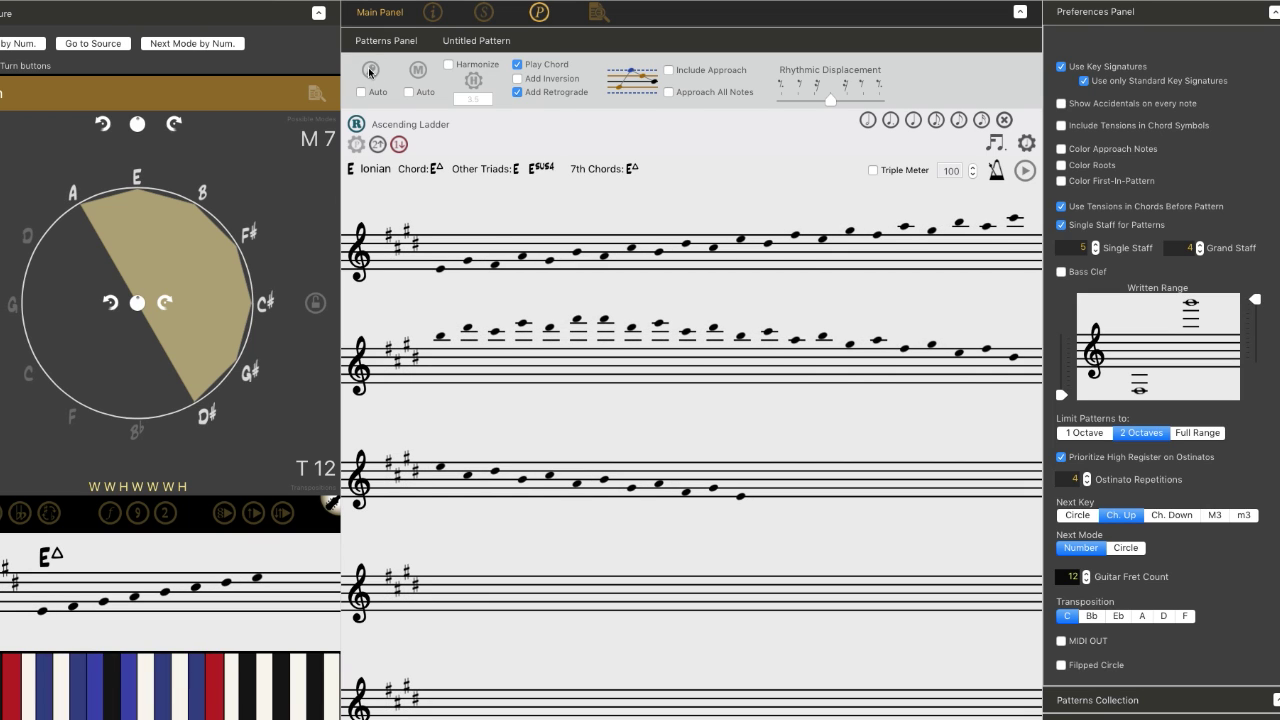
click(369, 72)
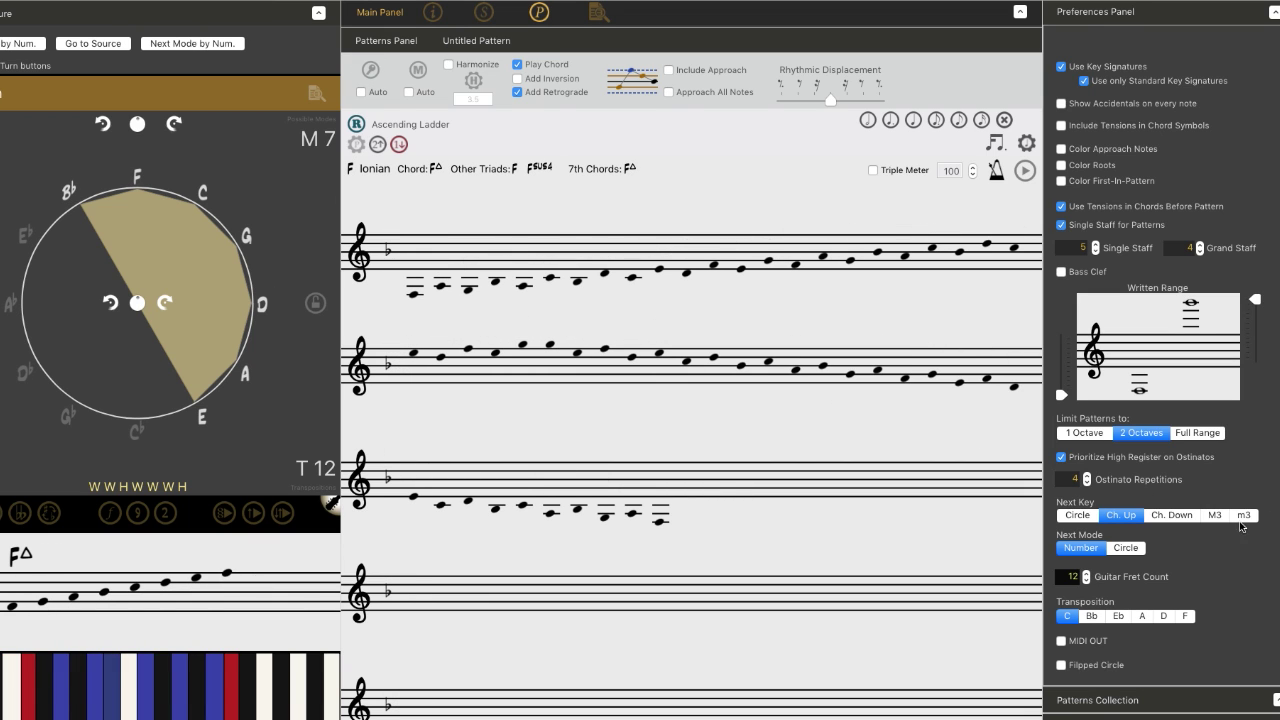
Switch Next Key to Ch. Down and lower the pattern three semitones to D.
click(1179, 522)
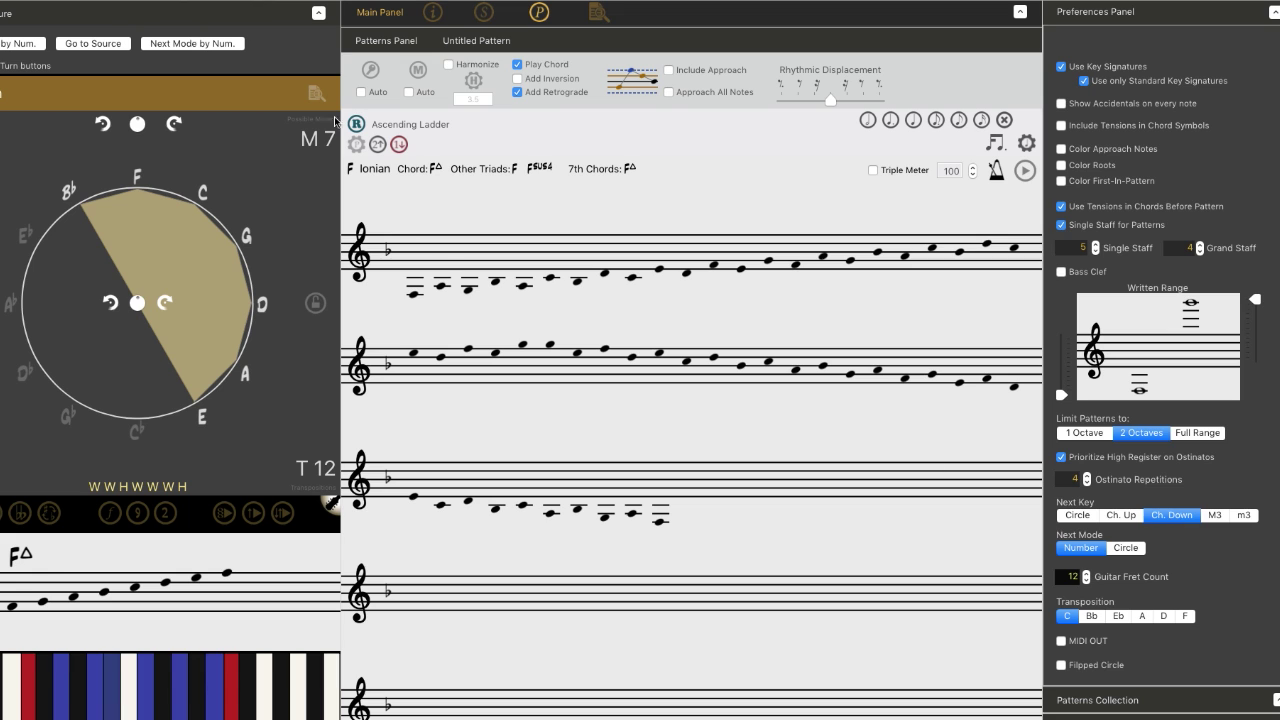
click(369, 72)
click(369, 72)
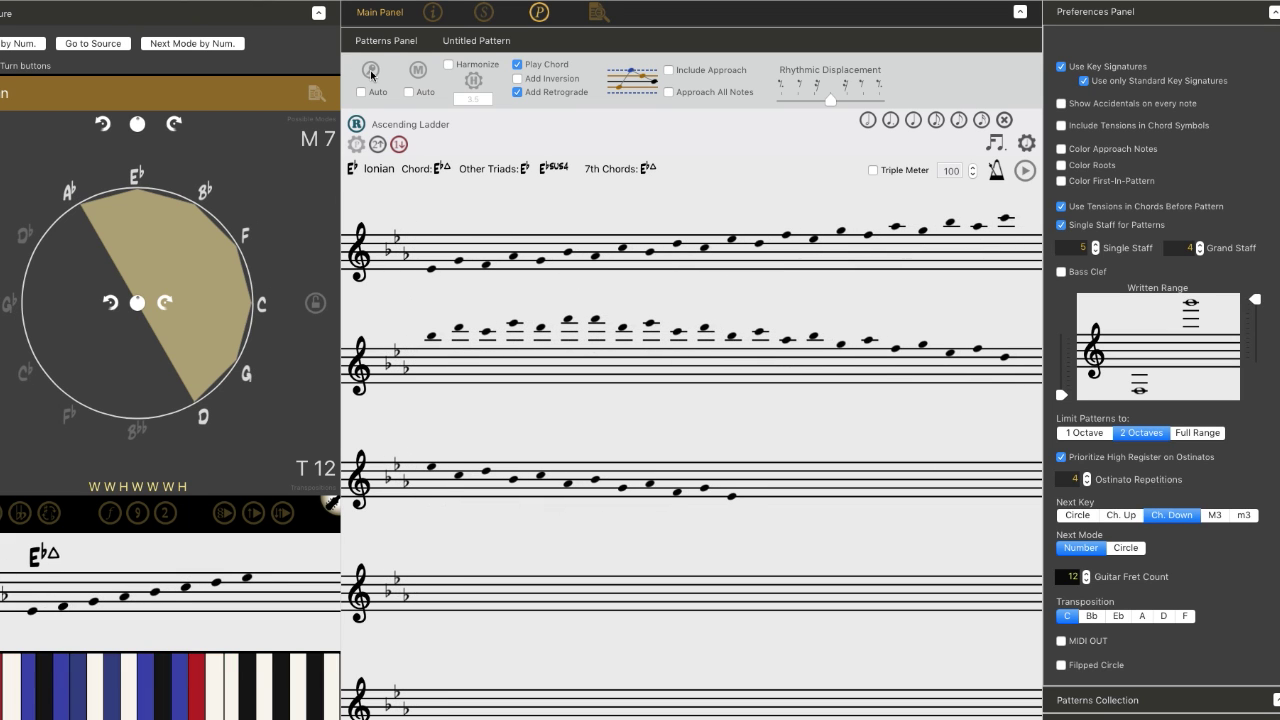
click(369, 72)
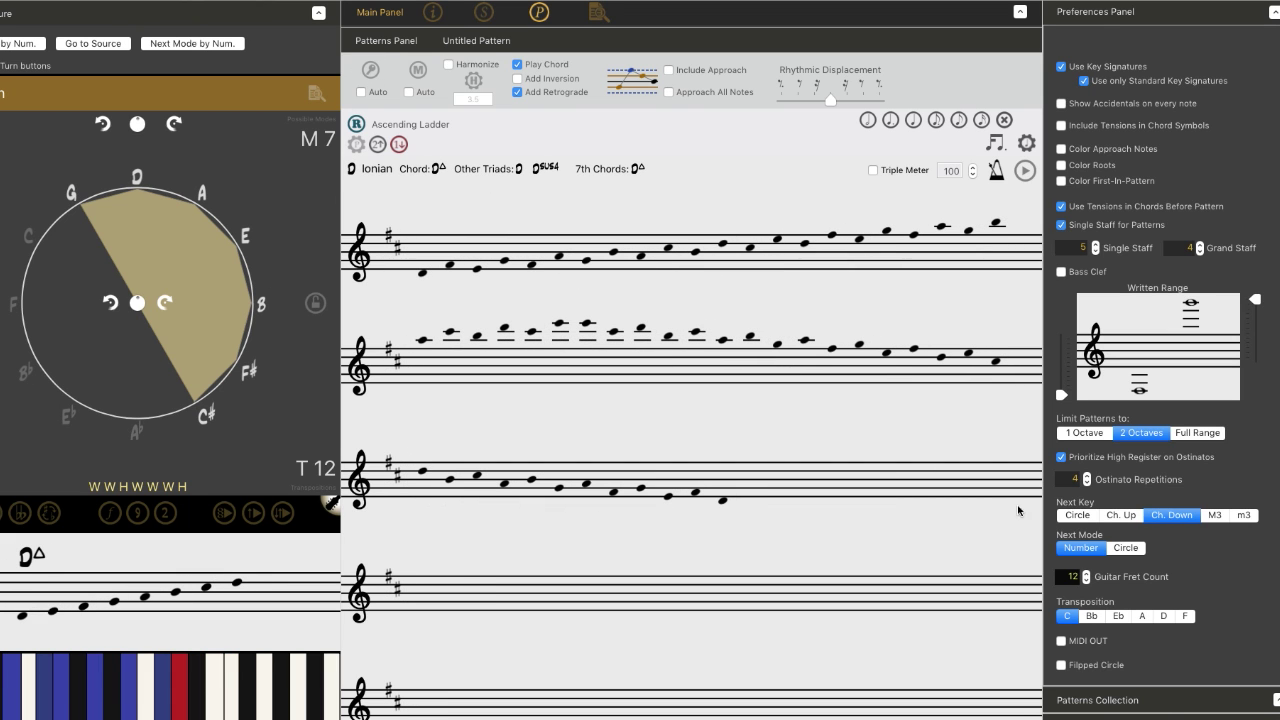
Try M3 and m3 Next Key settings, moving the pattern to A, then restore Circle stepping.
click(1215, 516)
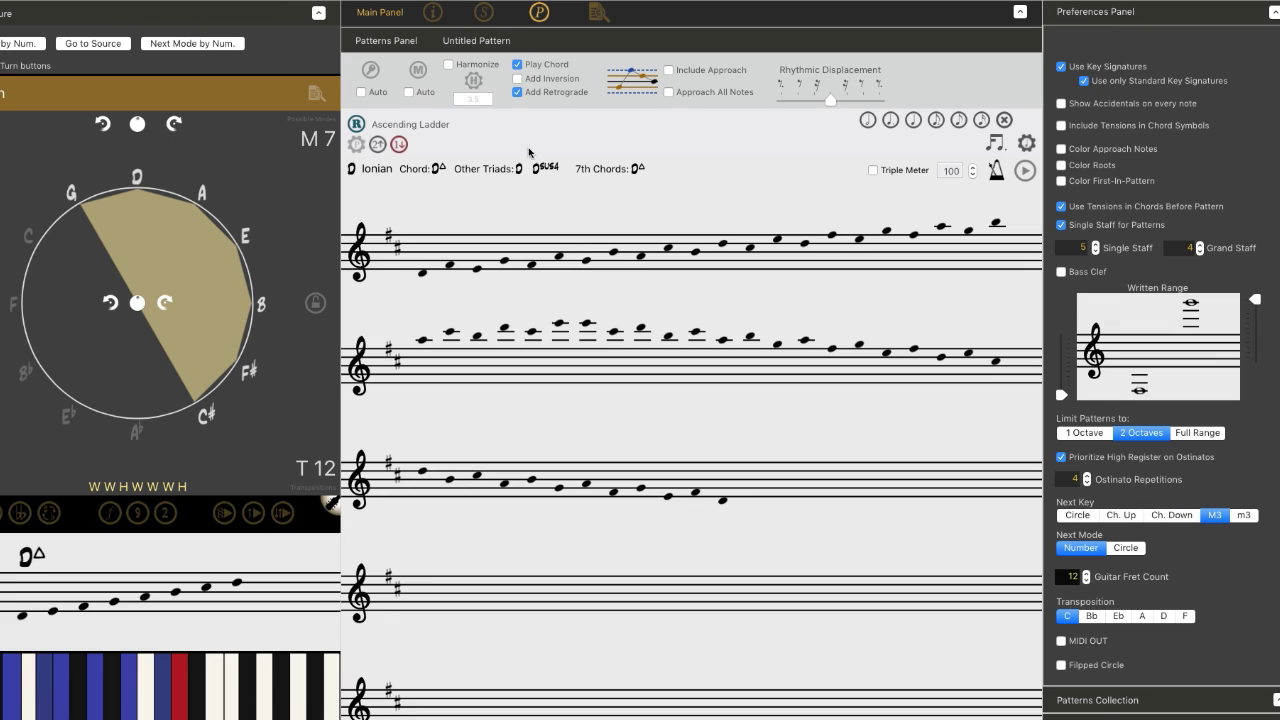
click(1245, 516)
key(Right)
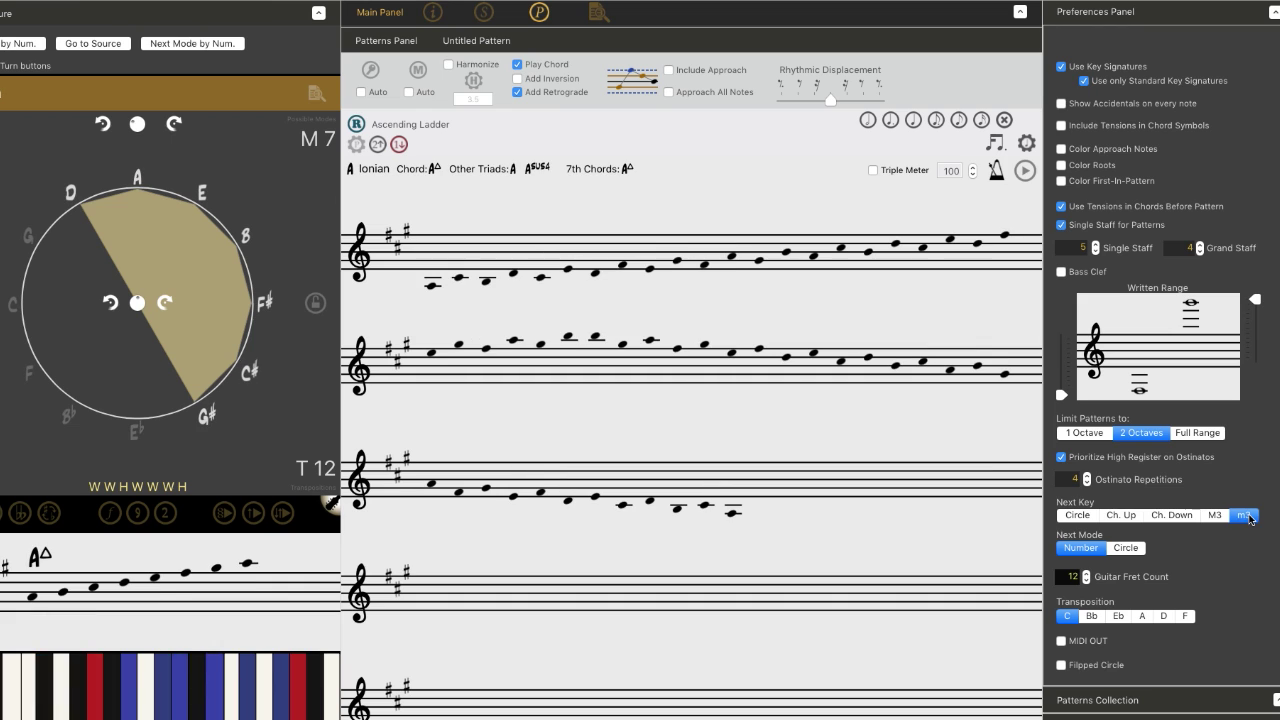
click(1088, 517)
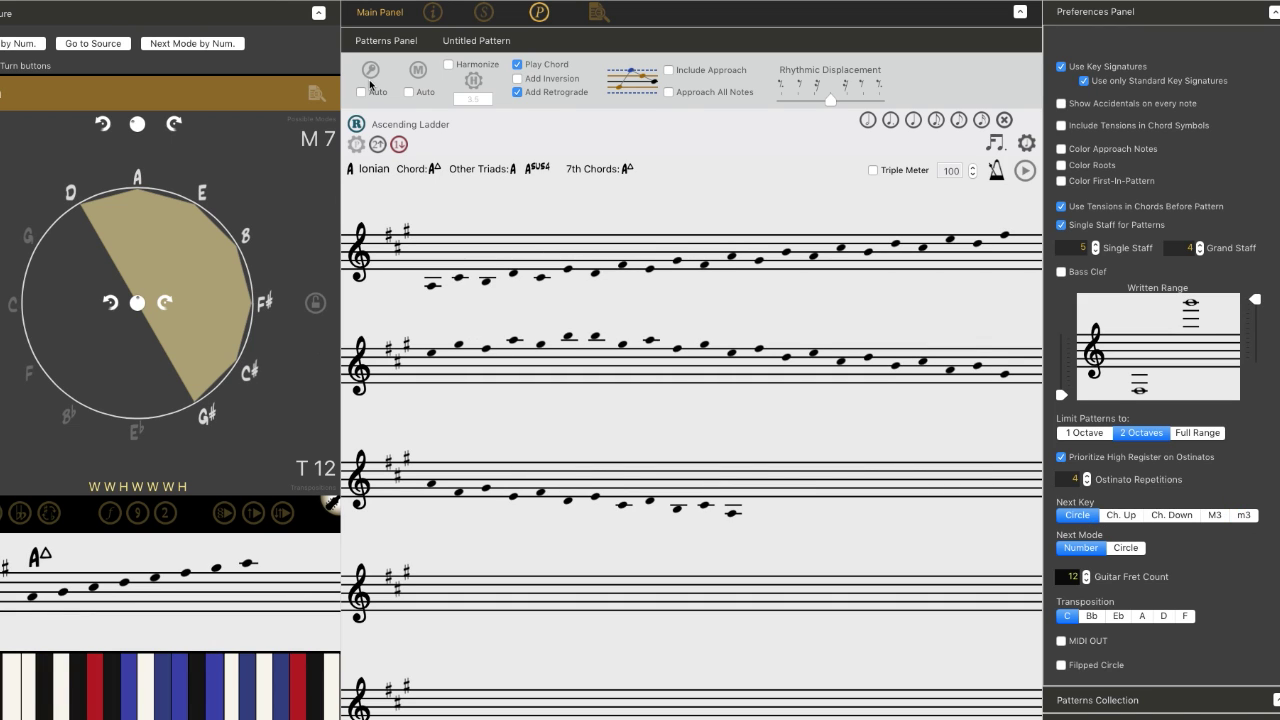
Move the pattern to C, enable Auto key changes, and raise the tempo to 280.
click(370, 78)
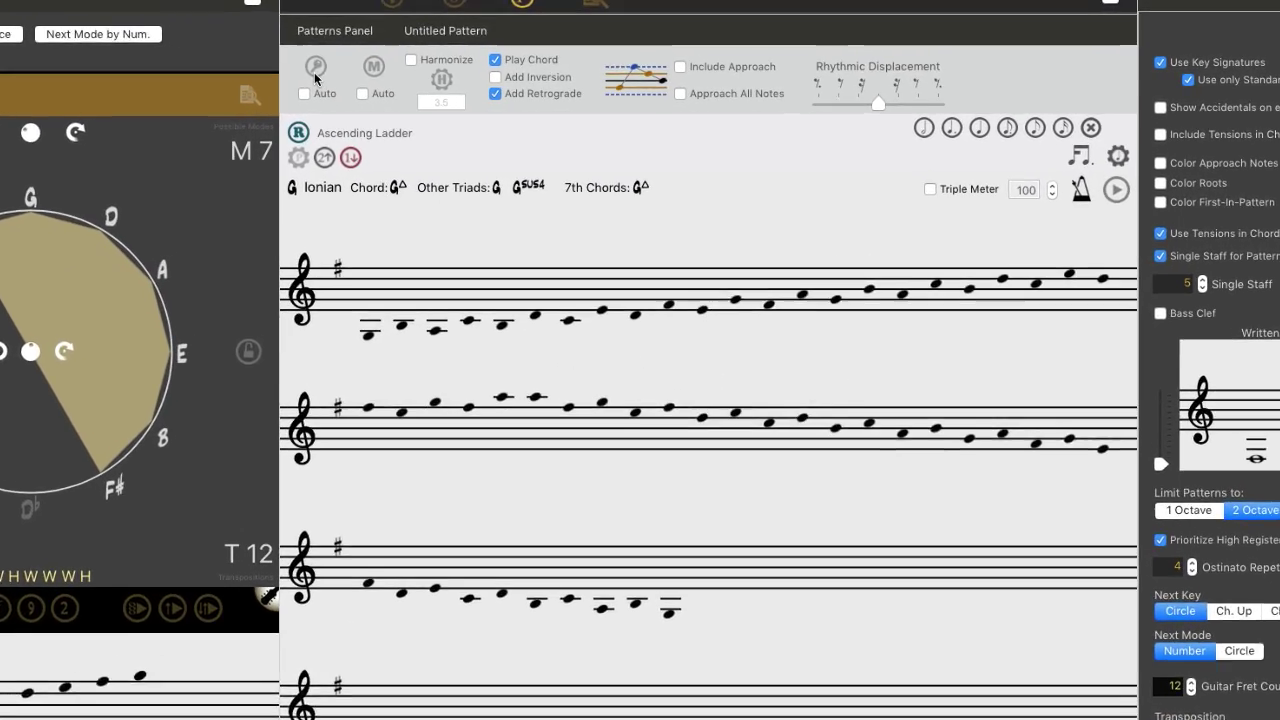
click(316, 72)
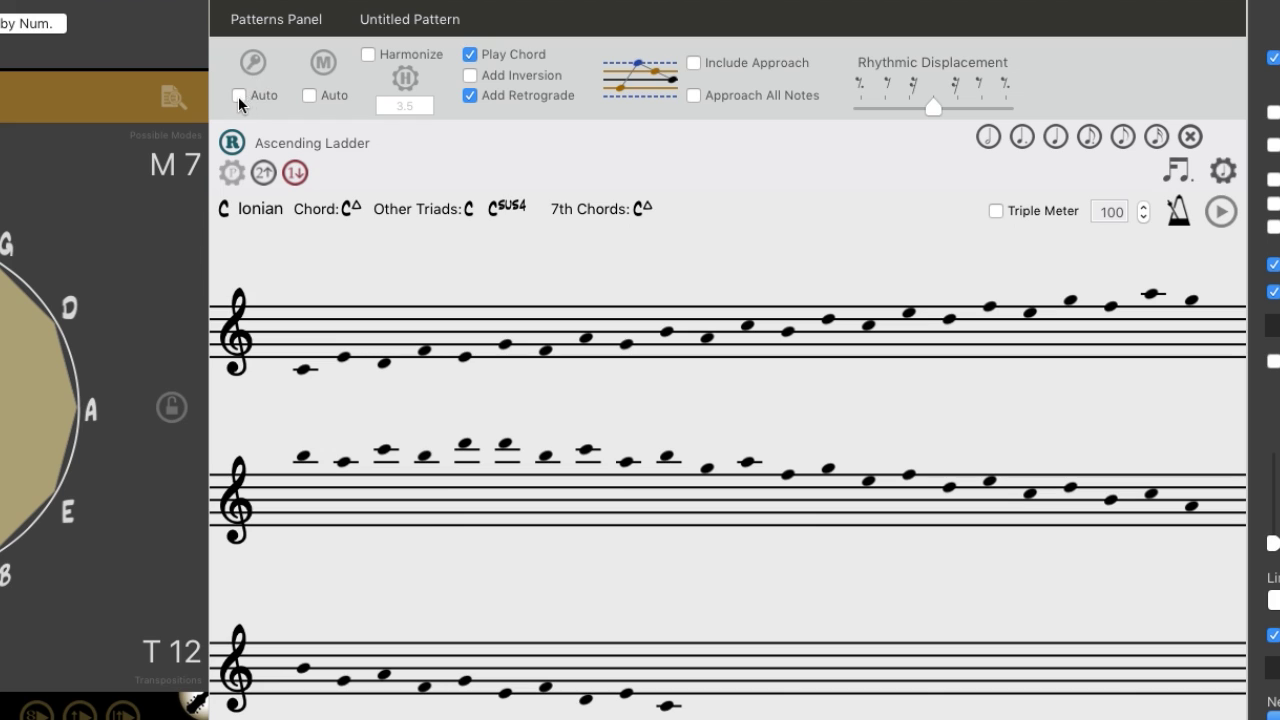
click(239, 95)
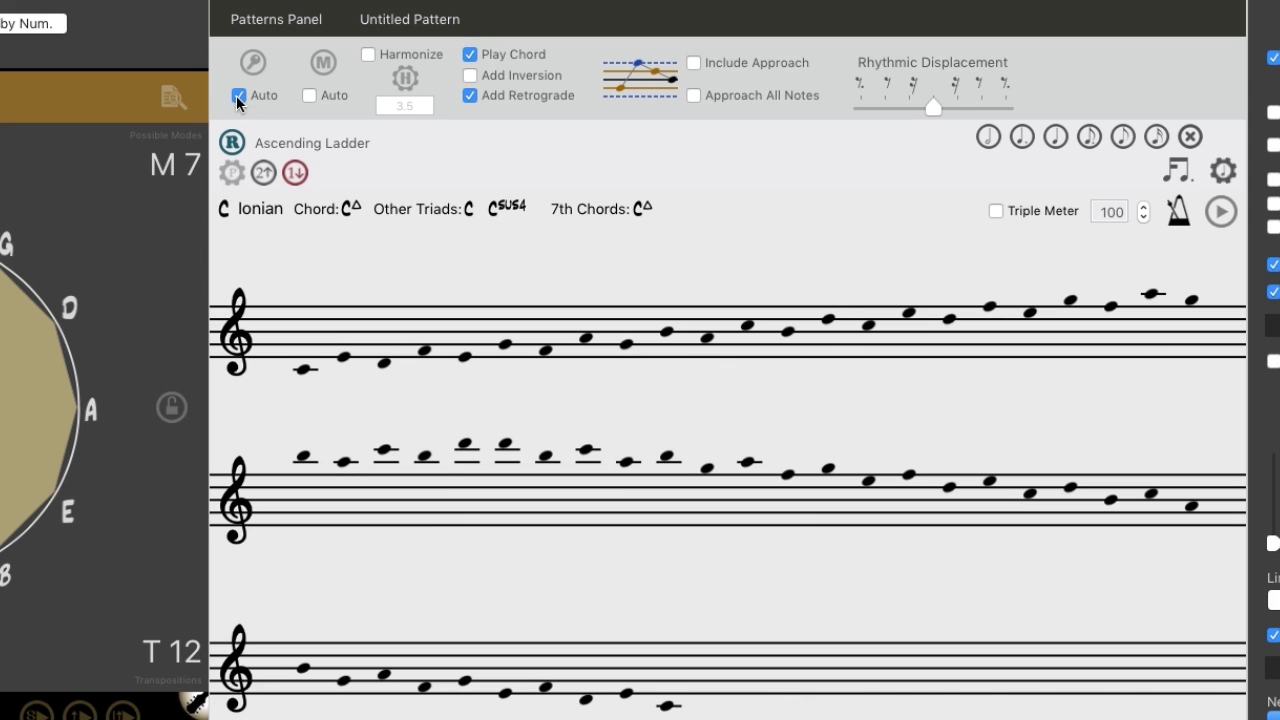
click(1141, 206)
click(1138, 208)
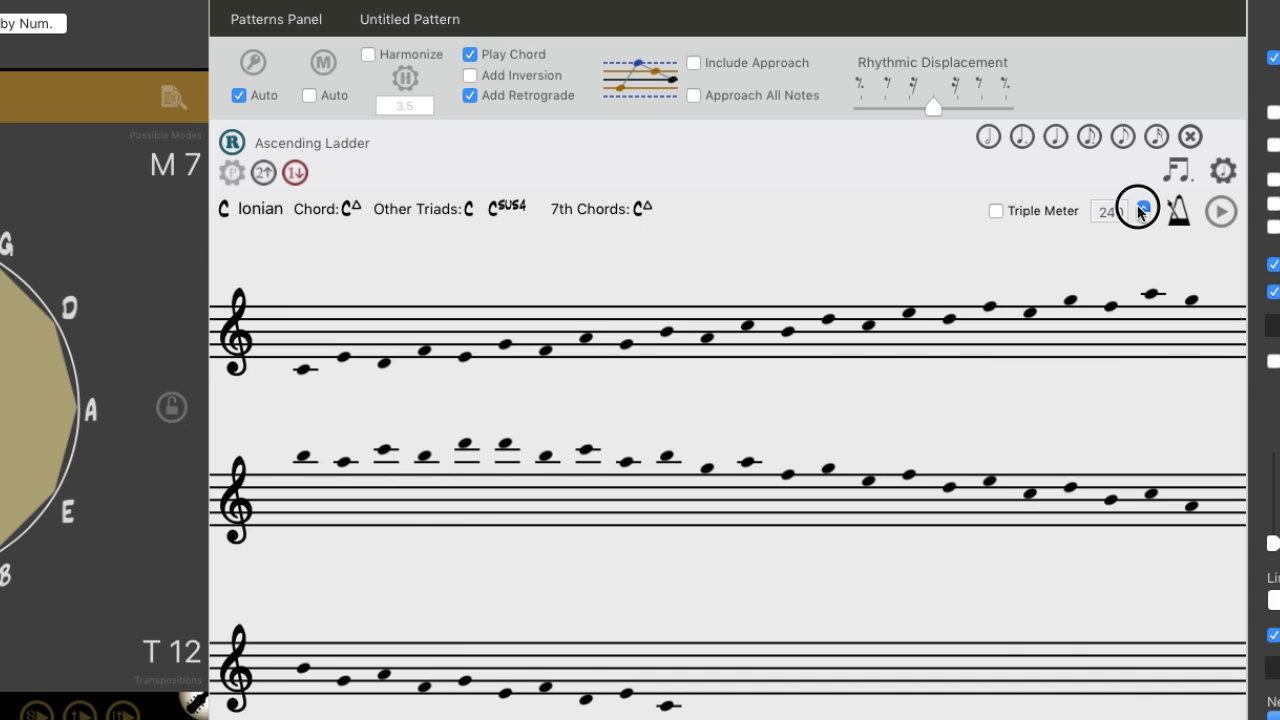
click(1140, 207)
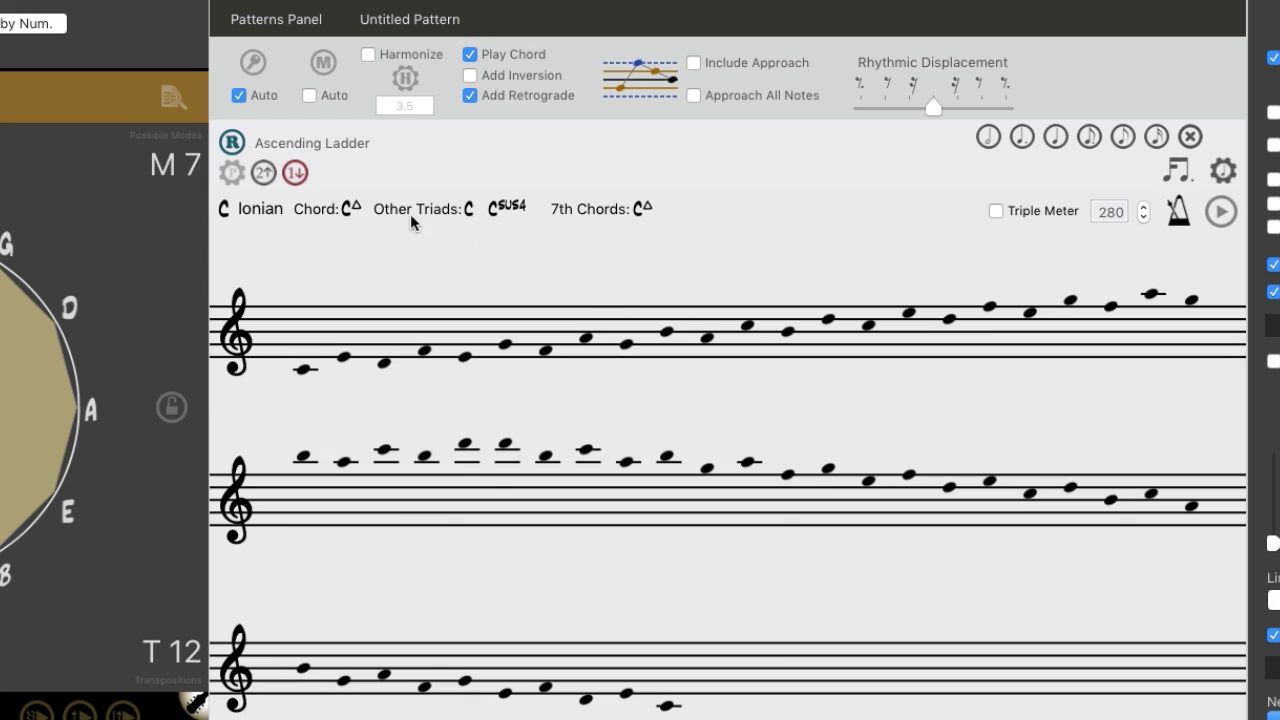
click(240, 96)
click(240, 96)
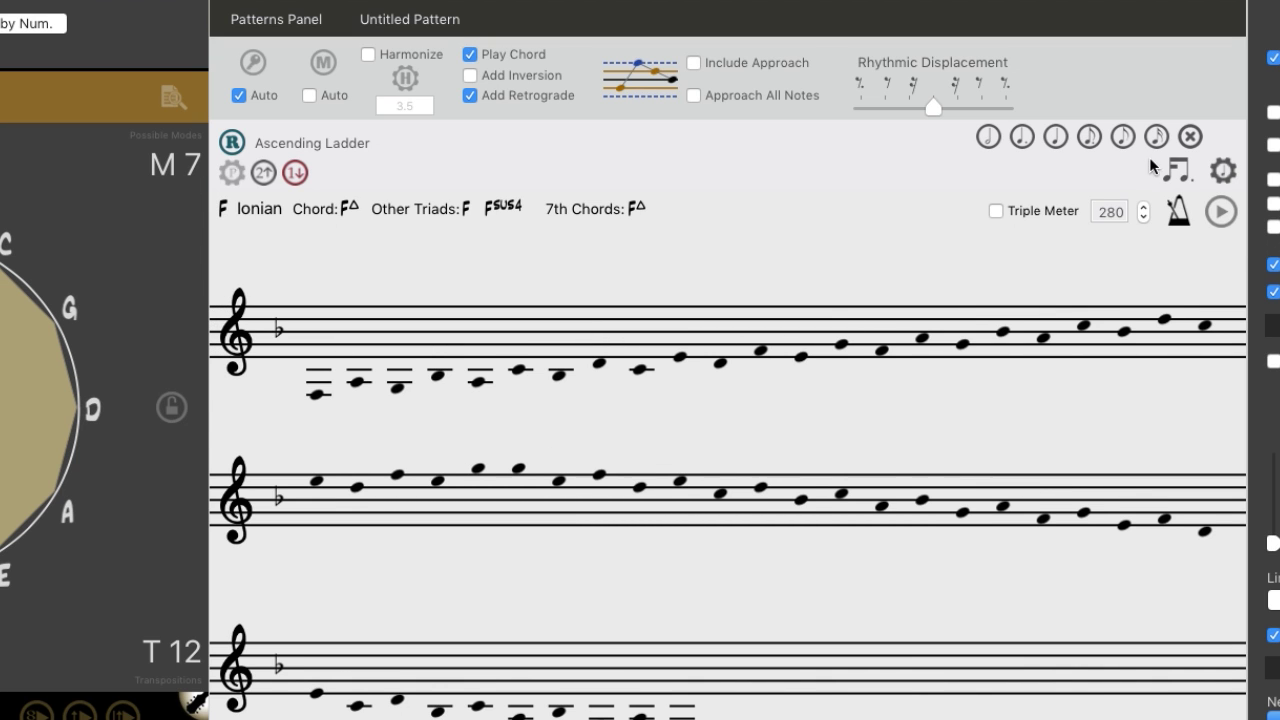
Uncheck Add Retrograde and start auto-modulating playback at tempo 280.
click(1191, 146)
click(469, 97)
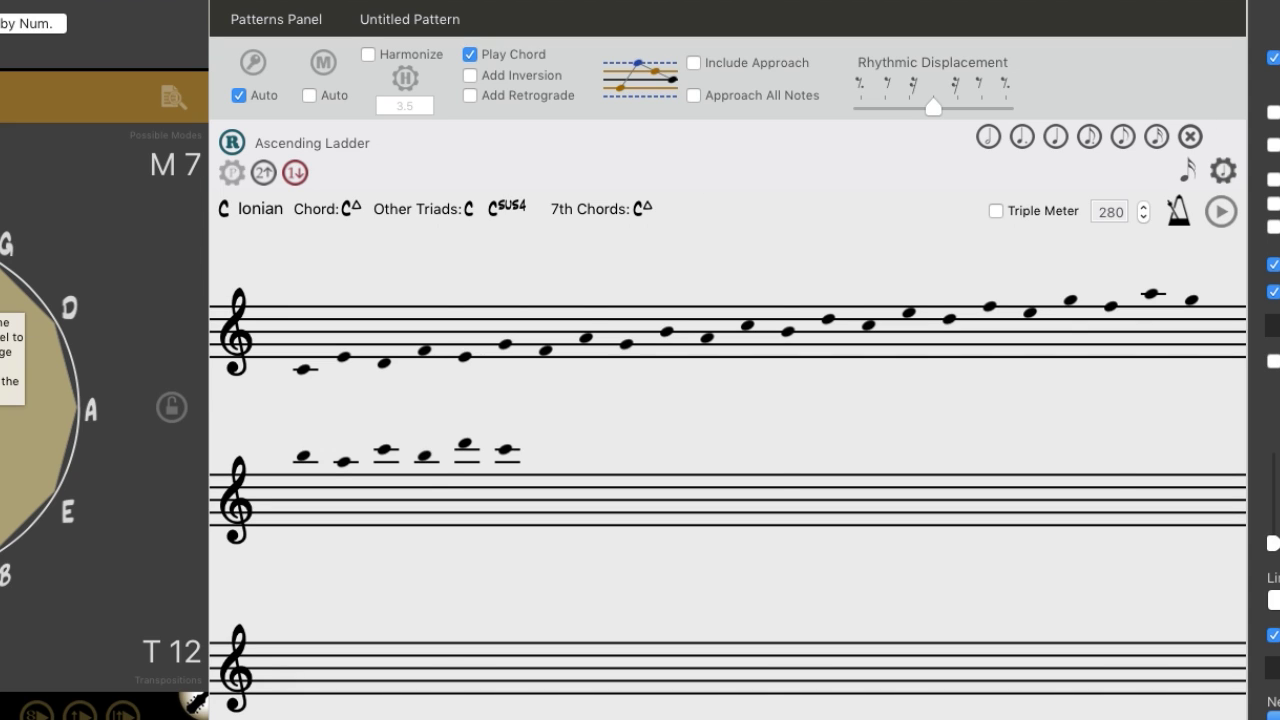
click(1220, 211)
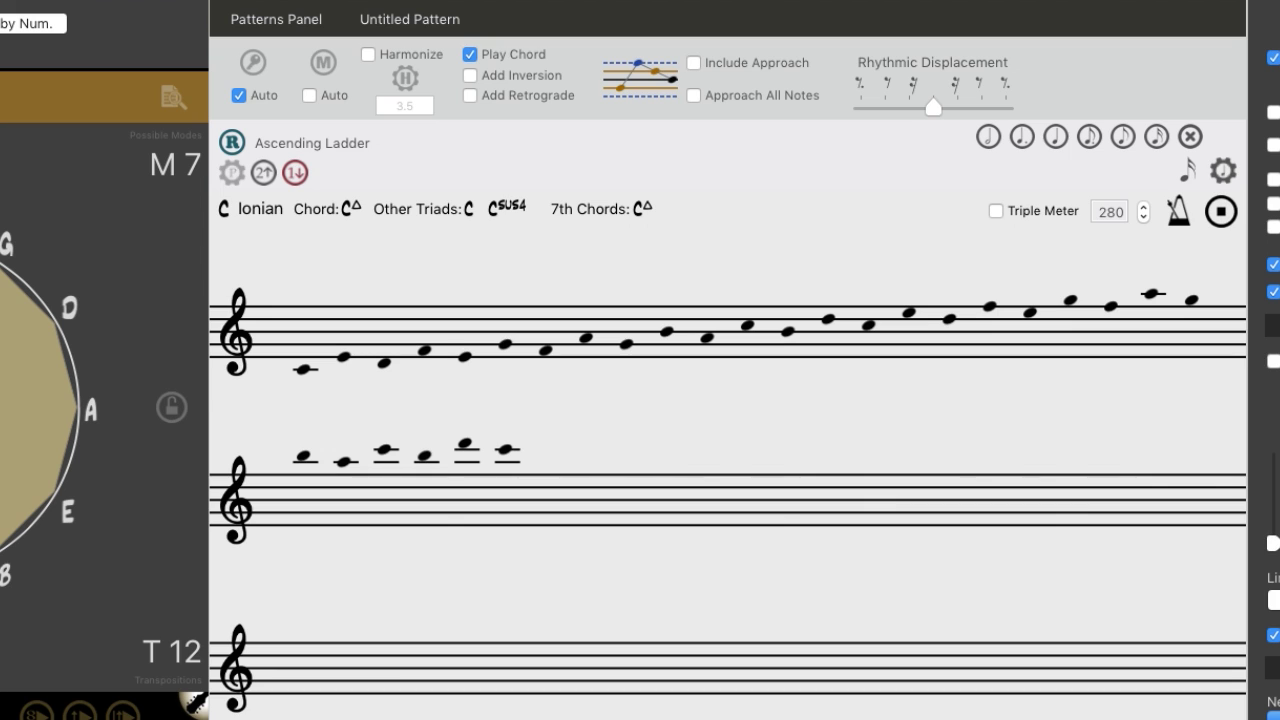